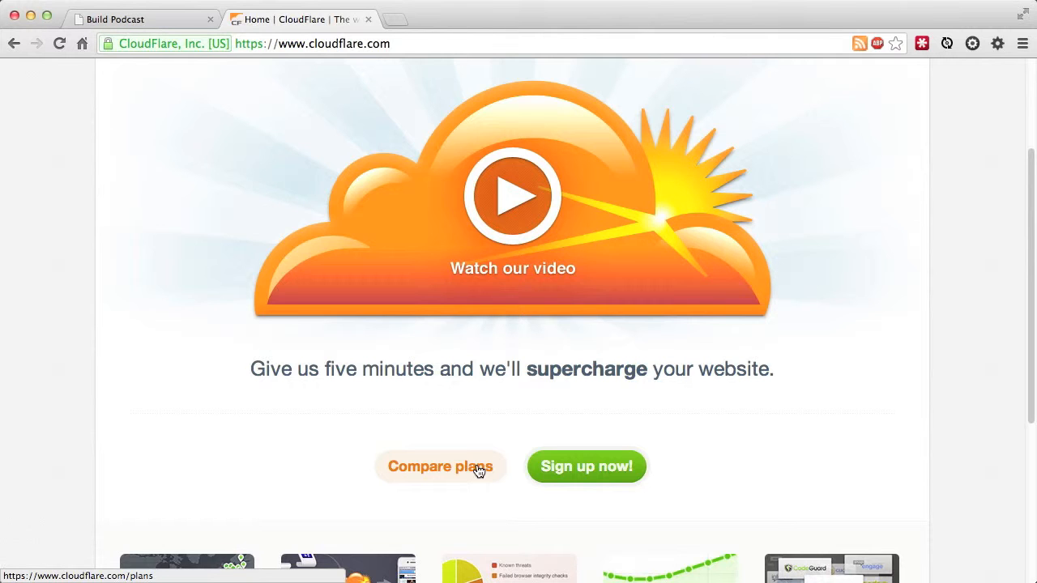
Step: Open the CloudFlare plan comparison and review the features and pricing of the plans
left_click(479, 471)
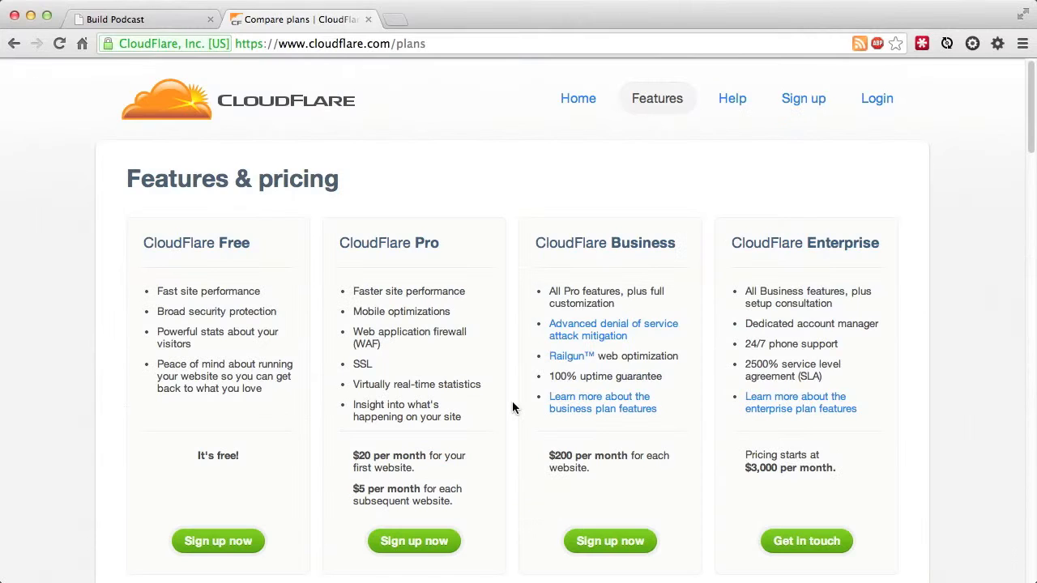
scroll(512, 408, "down", 3)
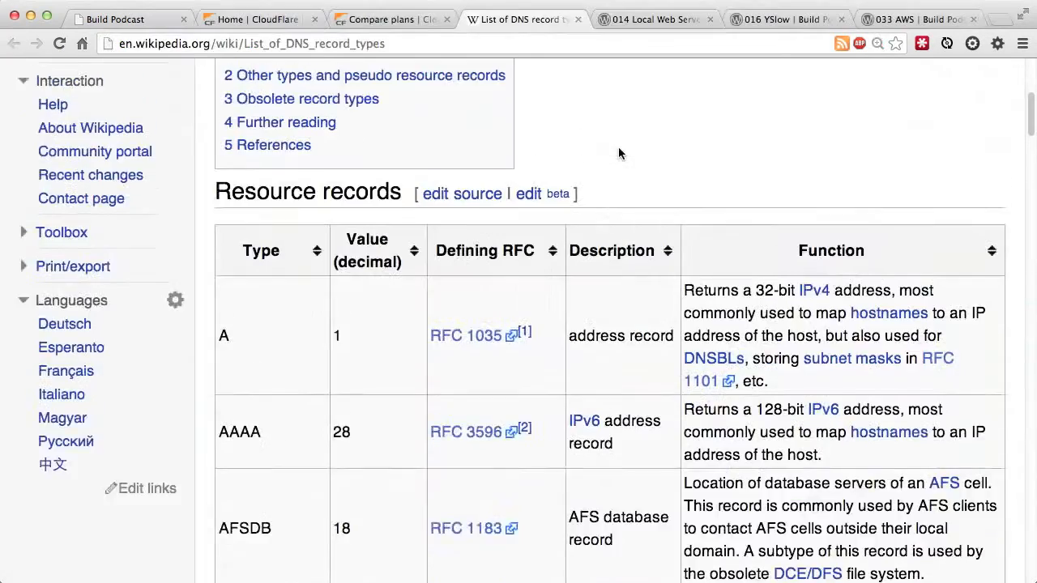
Step: Review the introduction and the resource records table in Wikipedia's List of DNS record types
scroll(618, 146, "up", 10)
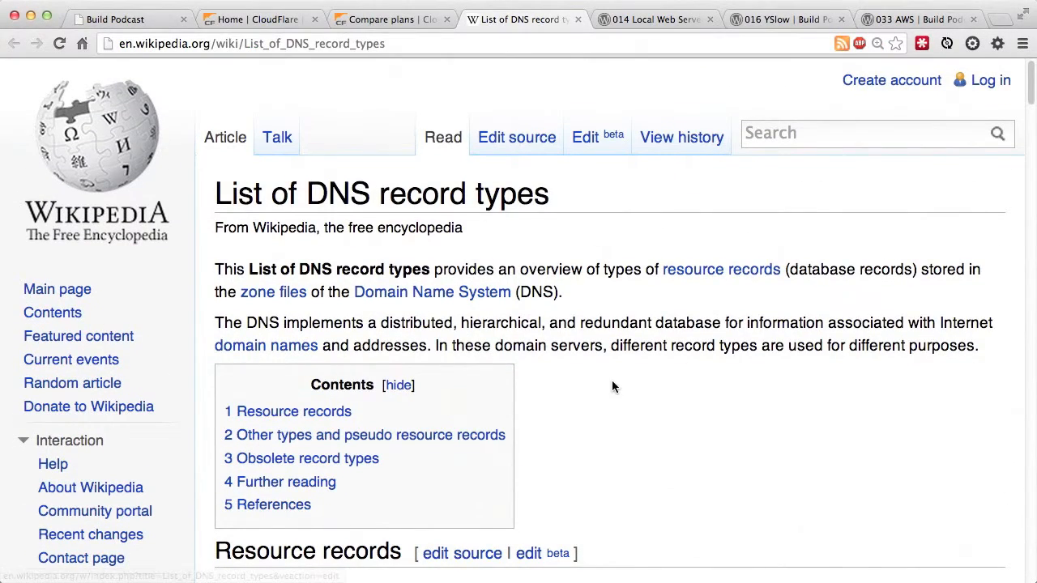
left_click(365, 223)
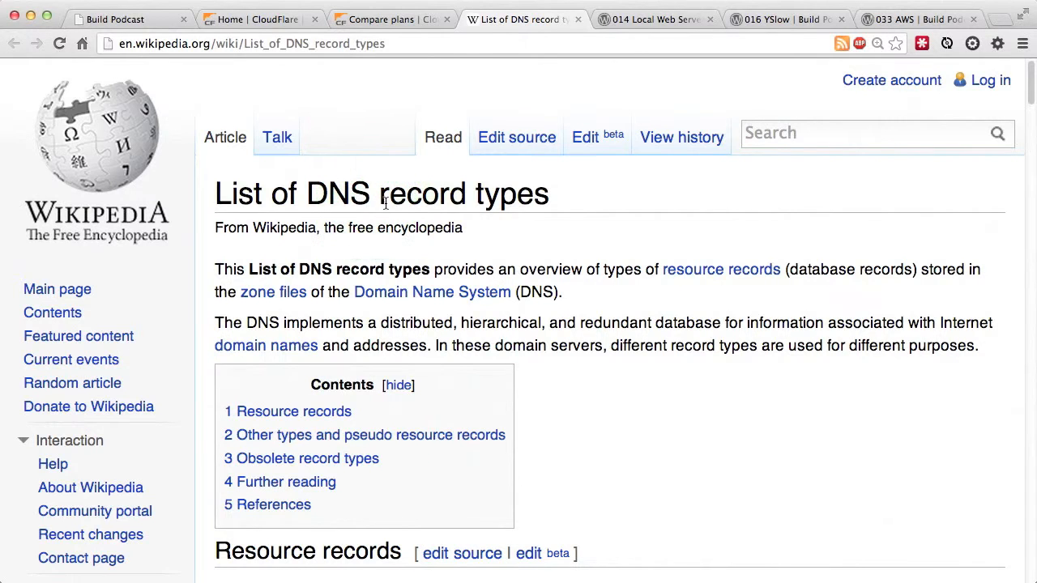
scroll(608, 433, "down", 5)
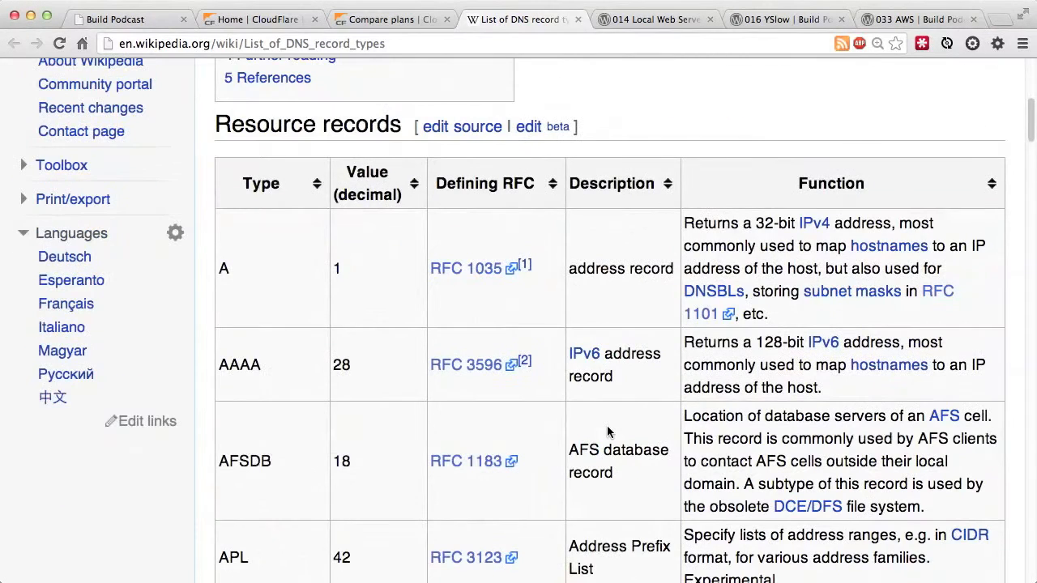
scroll(608, 432, "down", 1)
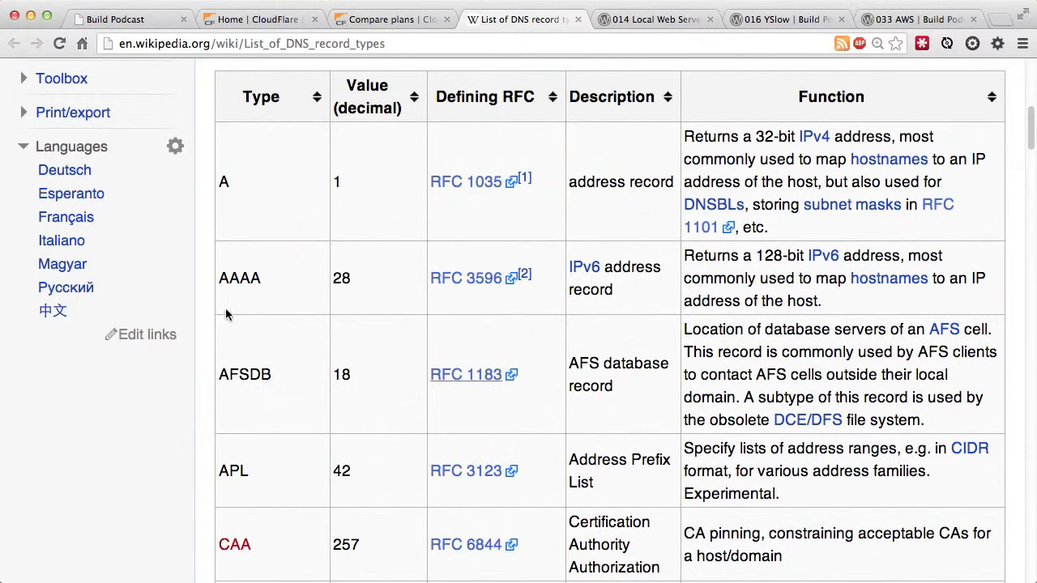
Step: Go through the open Build Podcast episode pages: 014 Local Web Servers, 016 YSlow and 033 AWS
key("ctrl+Tab")
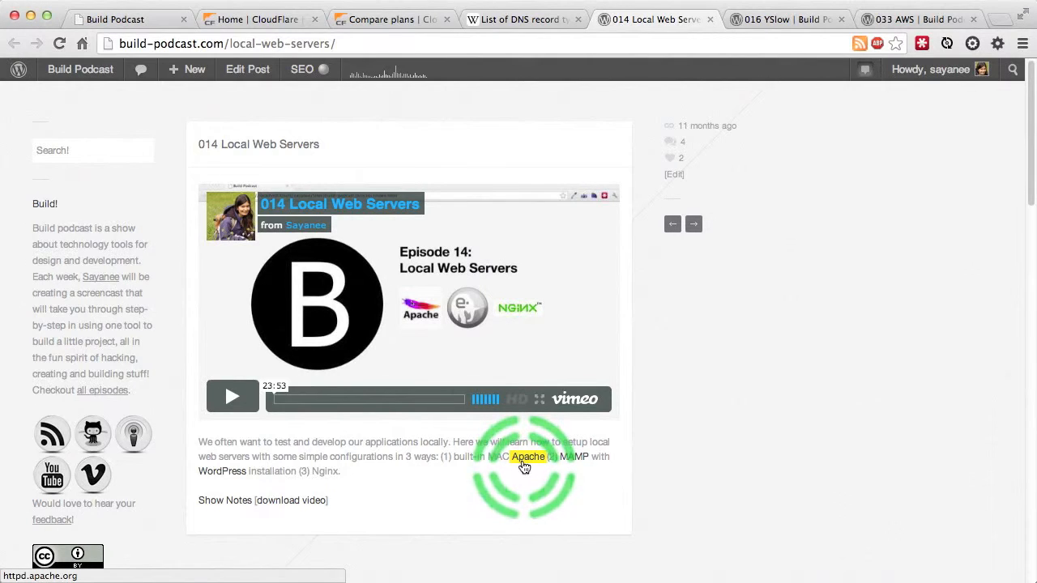
left_click(808, 22)
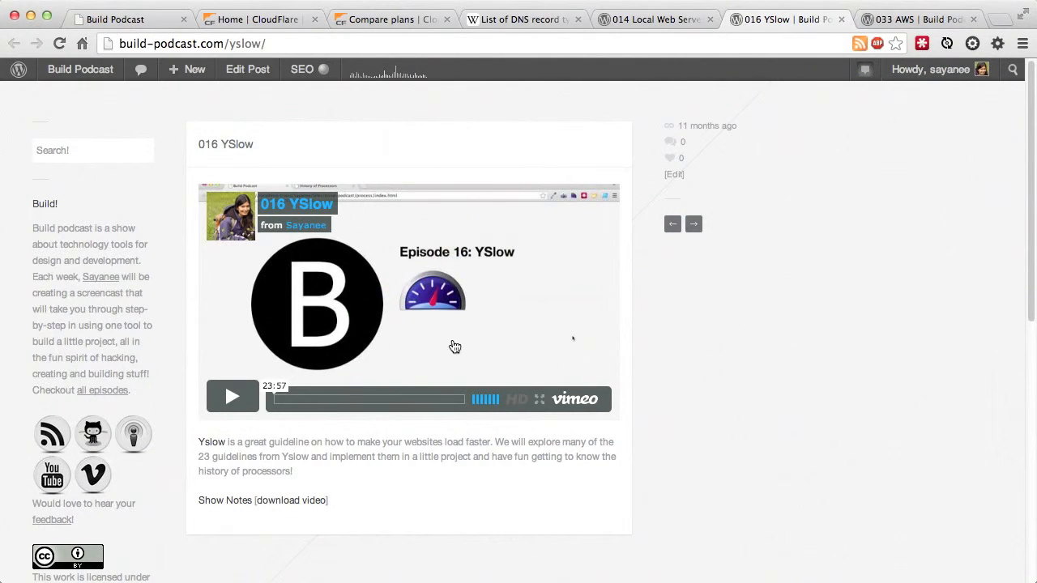
left_click(510, 278)
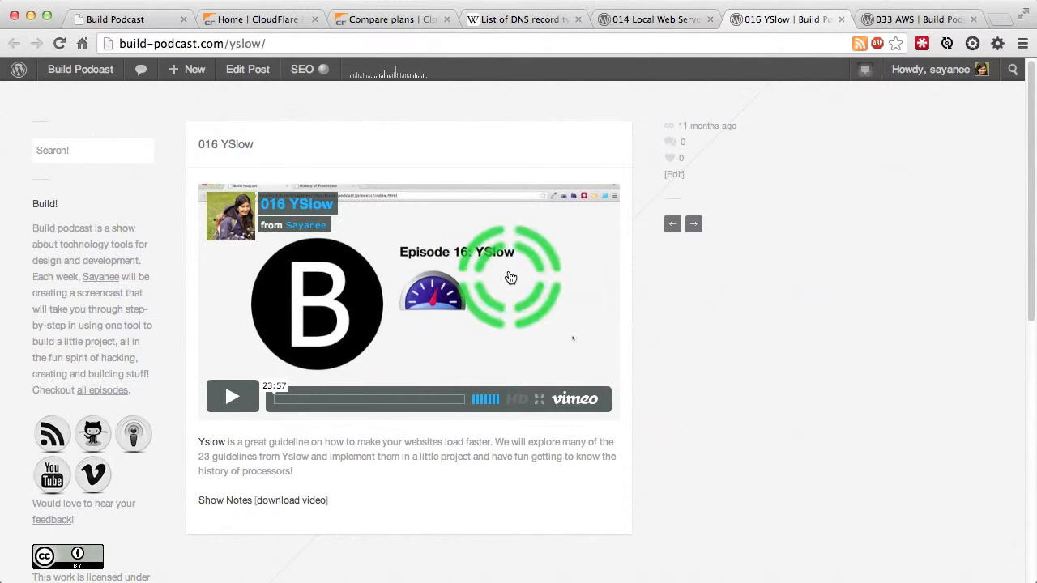
left_click(893, 23)
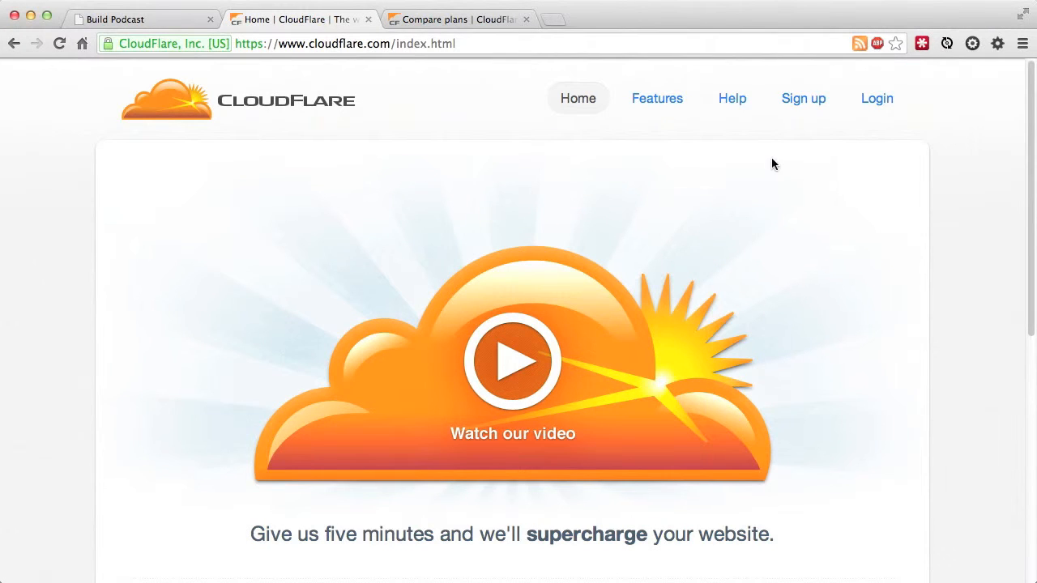
Step: Log in to the CloudFlare account and bring up the My websites page
left_click(878, 102)
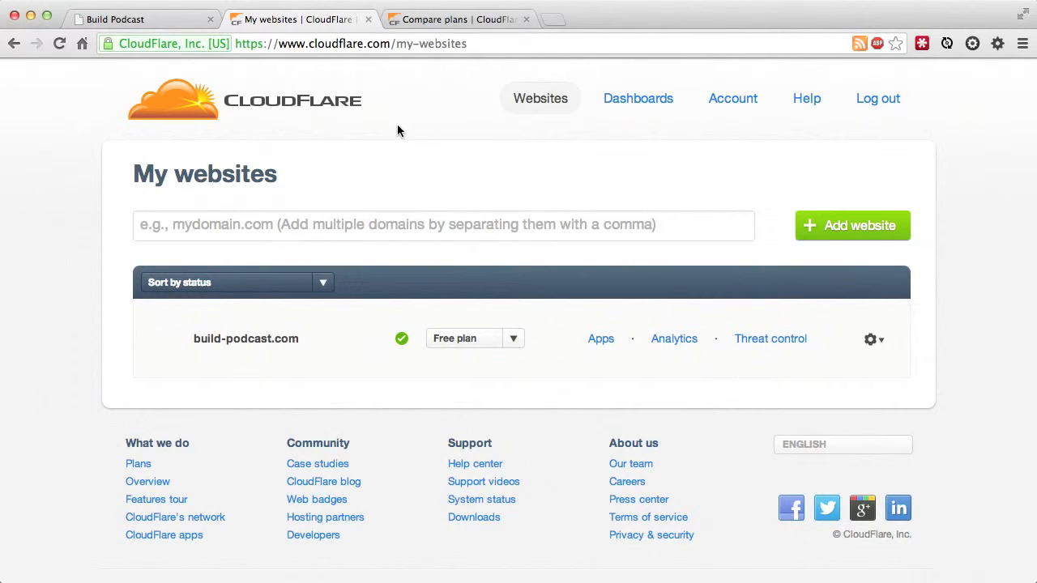
left_click(398, 43)
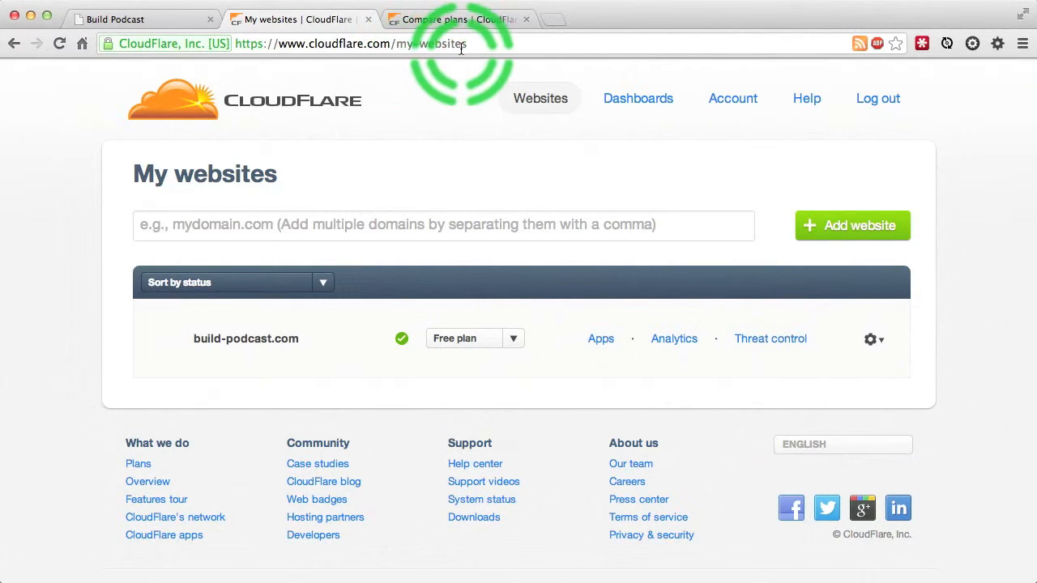
left_click(503, 274)
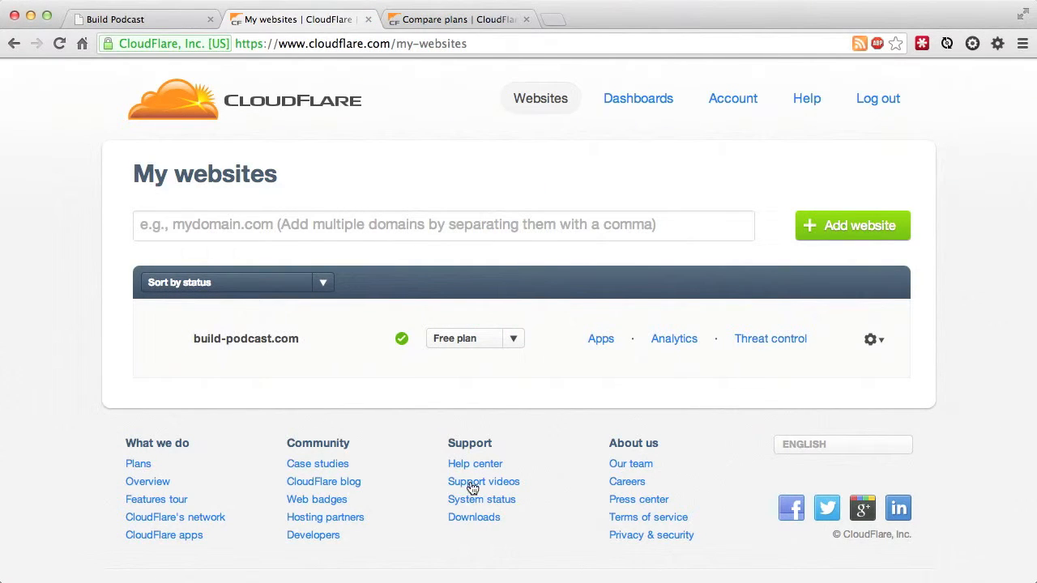
Step: Add the website sayan.ee to the account and continue its setup once its records have been scanned
left_click(561, 227)
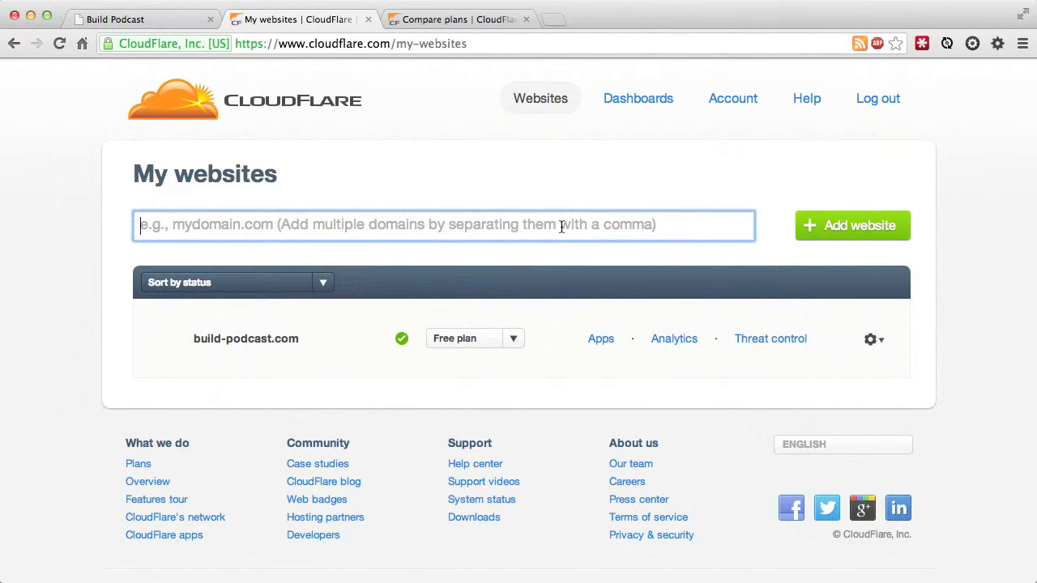
type("sayan.ee")
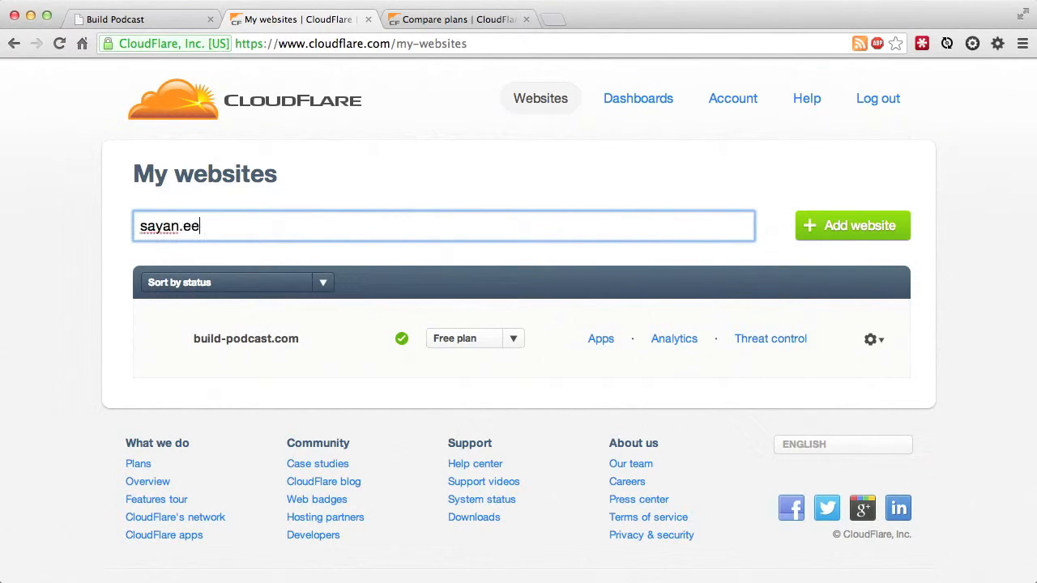
left_click(853, 230)
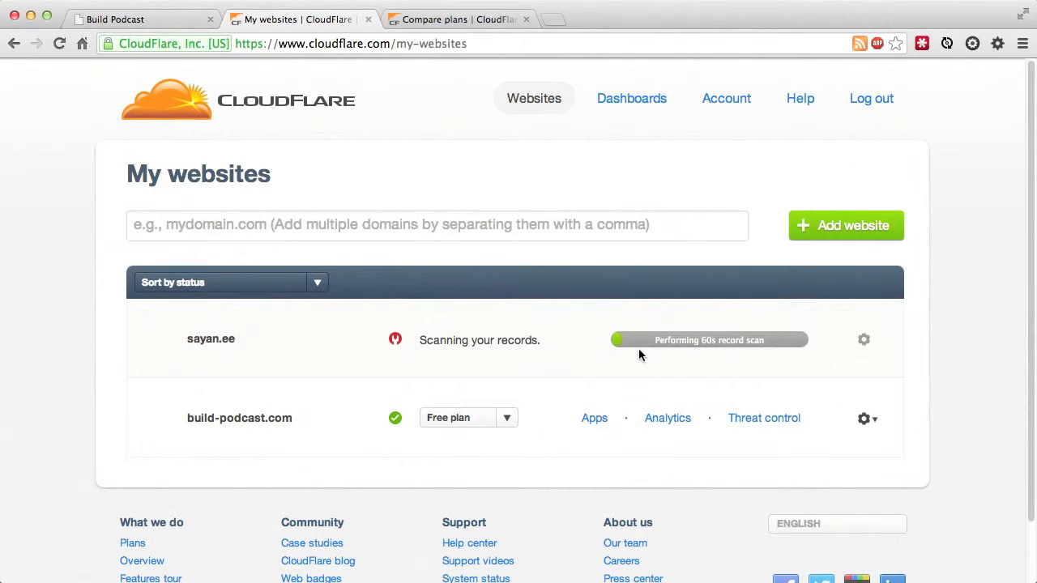
left_click_drag(638, 343, 732, 342)
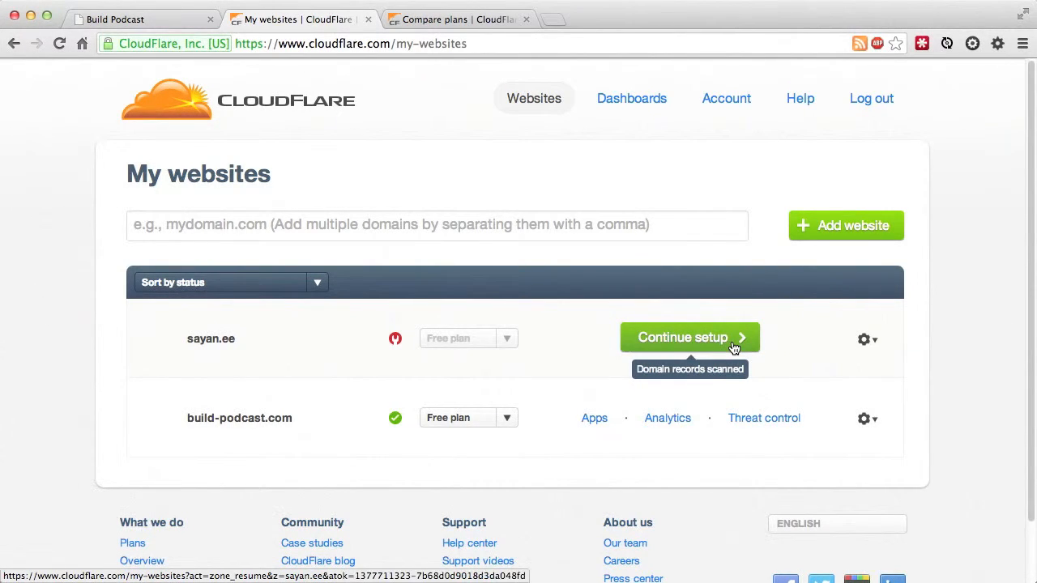
left_click(734, 347)
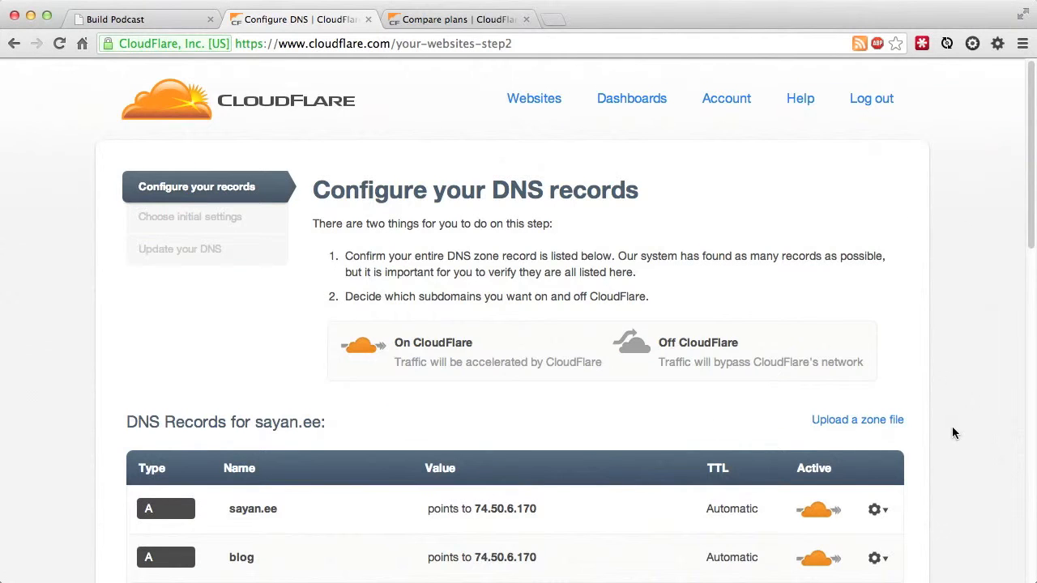
Step: Examine the DNS records listed for sayan.ee, including the A, CNAME, MX and TXT entries
scroll(953, 430, "down", 5)
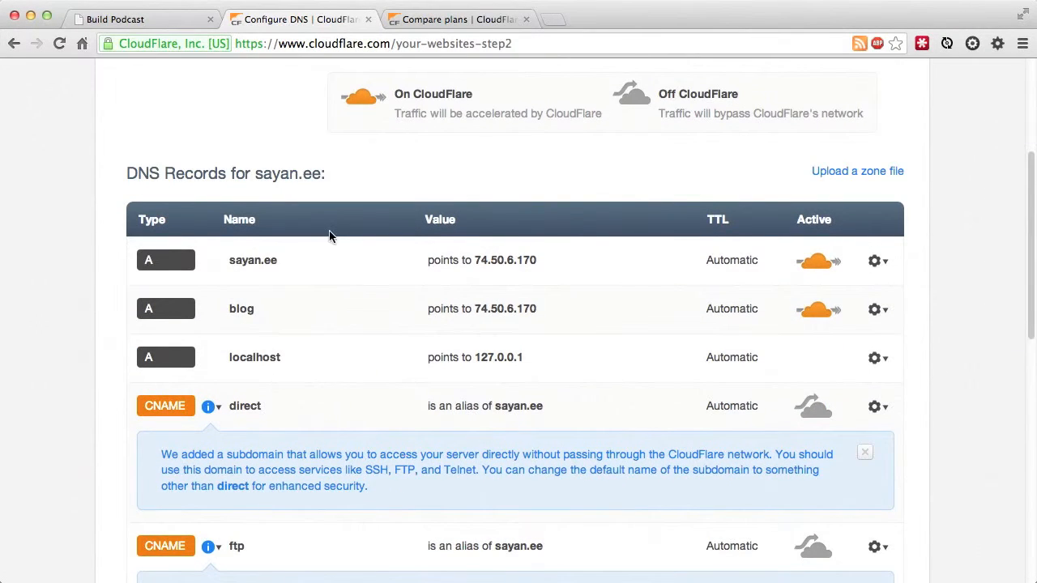
left_click(170, 184)
scroll(295, 317, "down", 3)
left_click(247, 261)
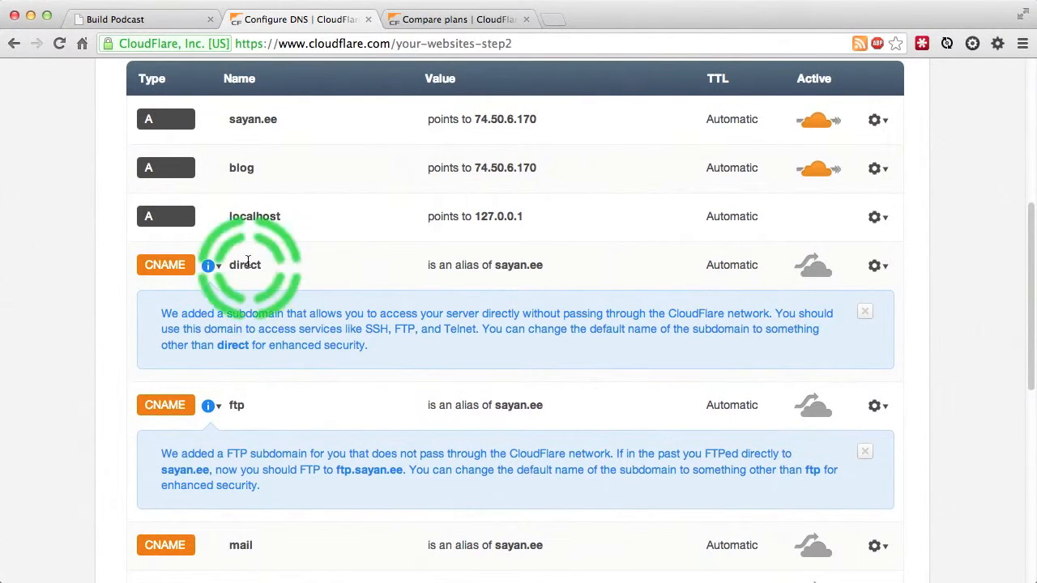
left_click(245, 417)
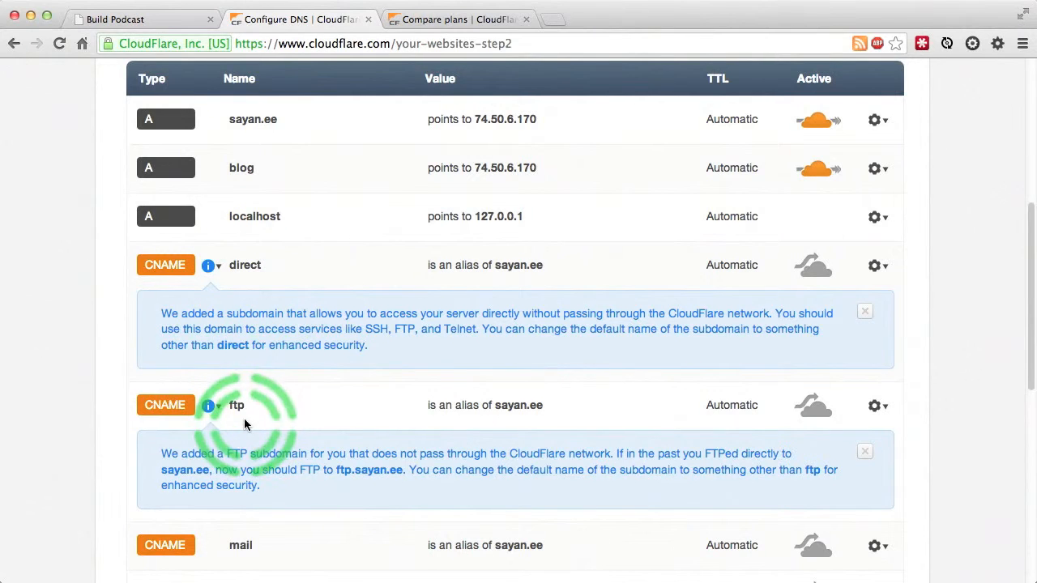
scroll(244, 420, "down", 3)
scroll(273, 469, "down", 1)
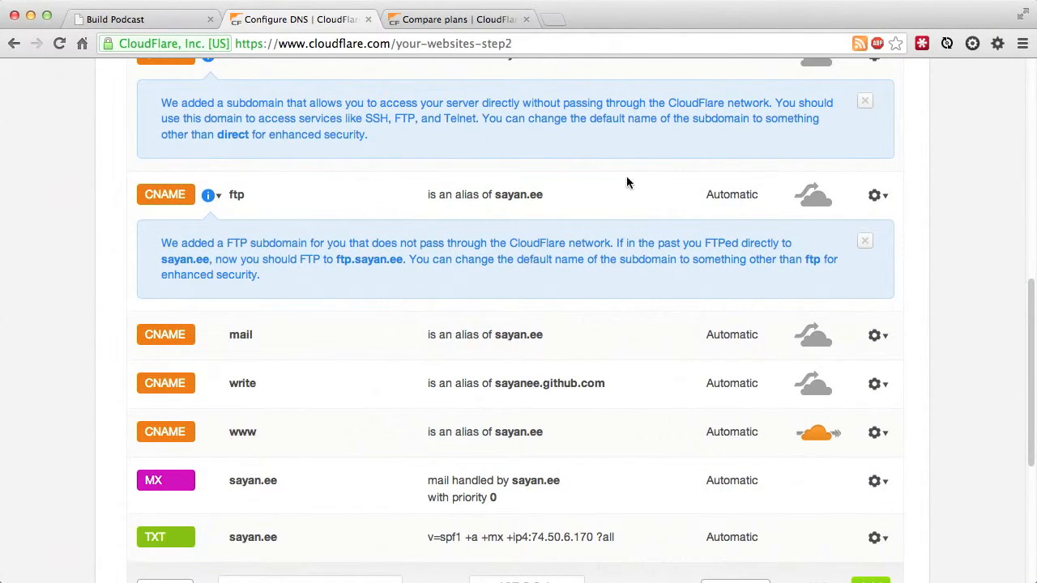
Step: Switch the sayan.ee A record off CloudFlare and back on again
scroll(680, 377, "up", 1)
scroll(680, 378, "up", 7)
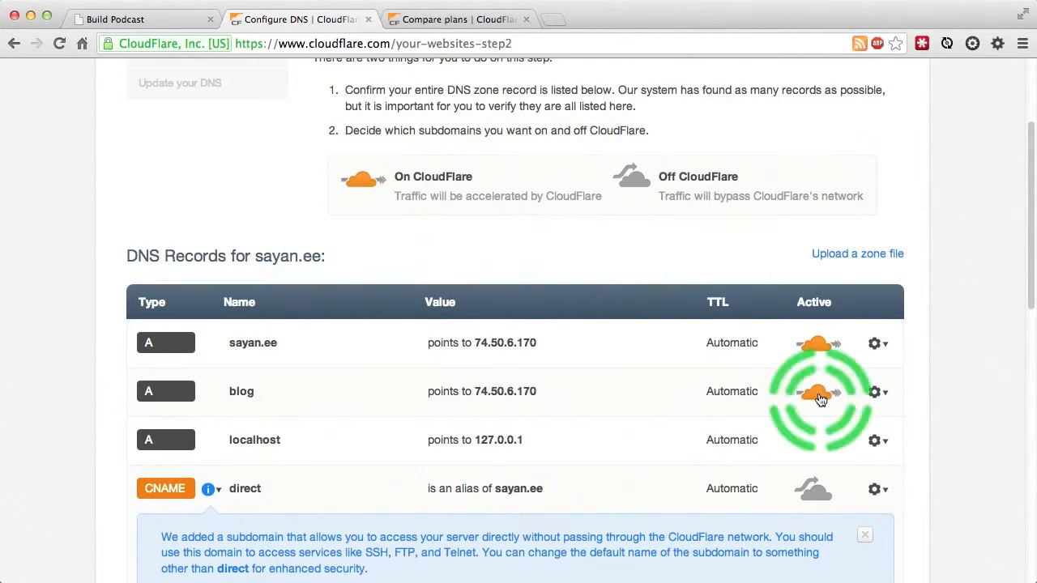
left_click(817, 347)
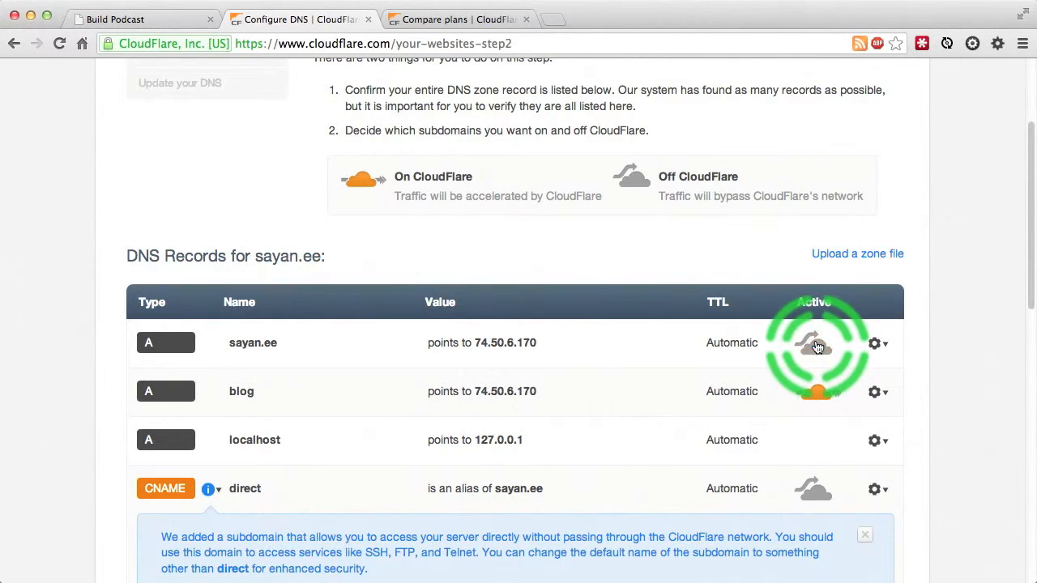
left_click(816, 352)
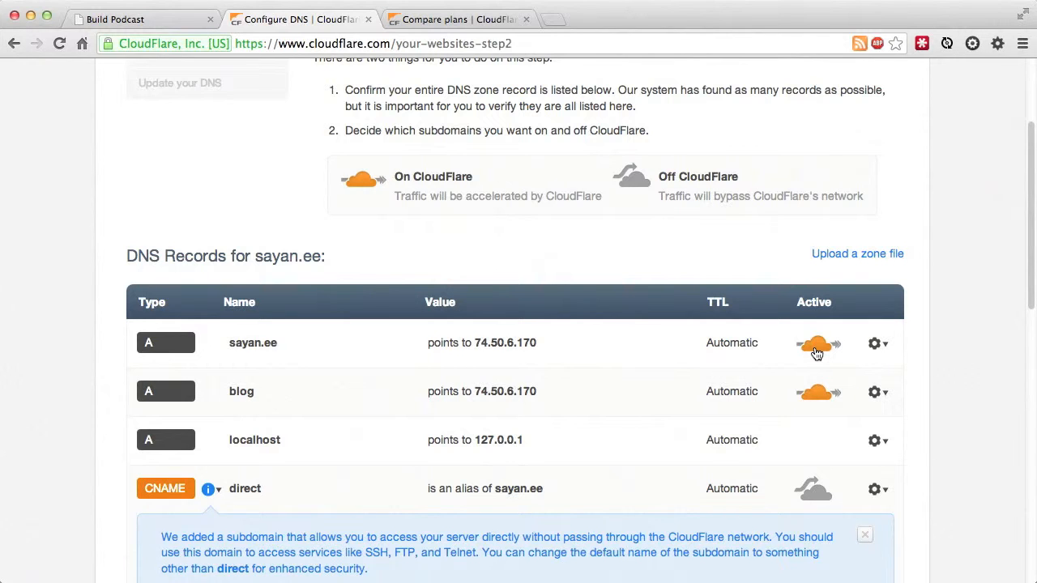
Step: Check the form for adding DNS records, declare all missing records added and continue to the initial settings
scroll(769, 243, "down", 10)
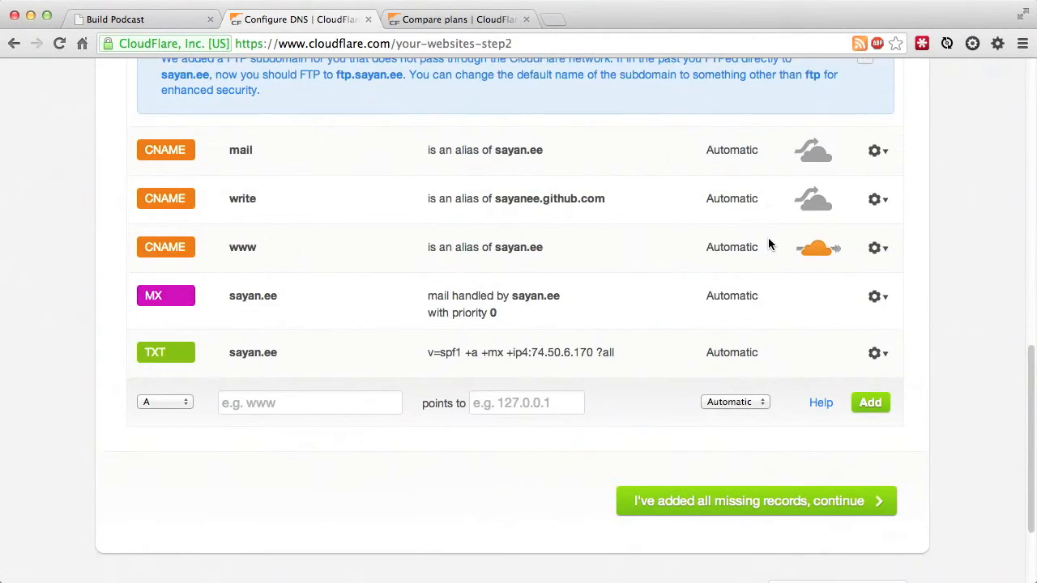
left_click(264, 393)
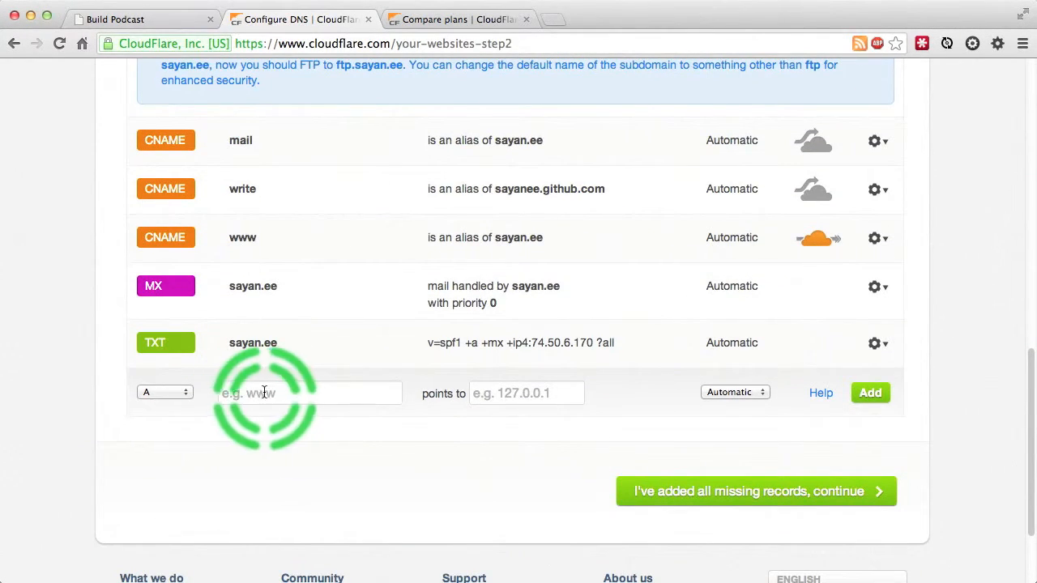
scroll(349, 389, "up", 1)
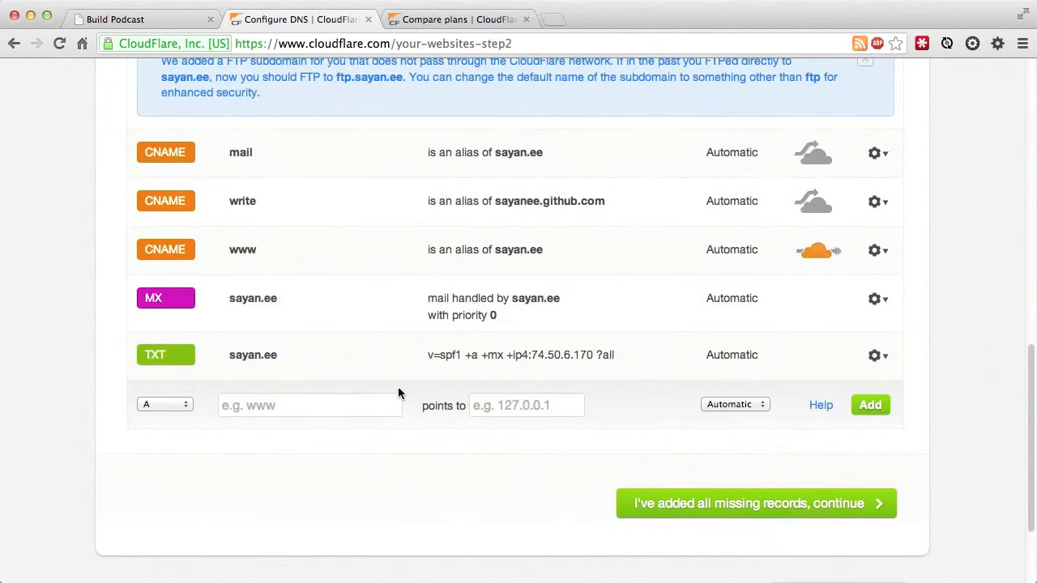
left_click(250, 411)
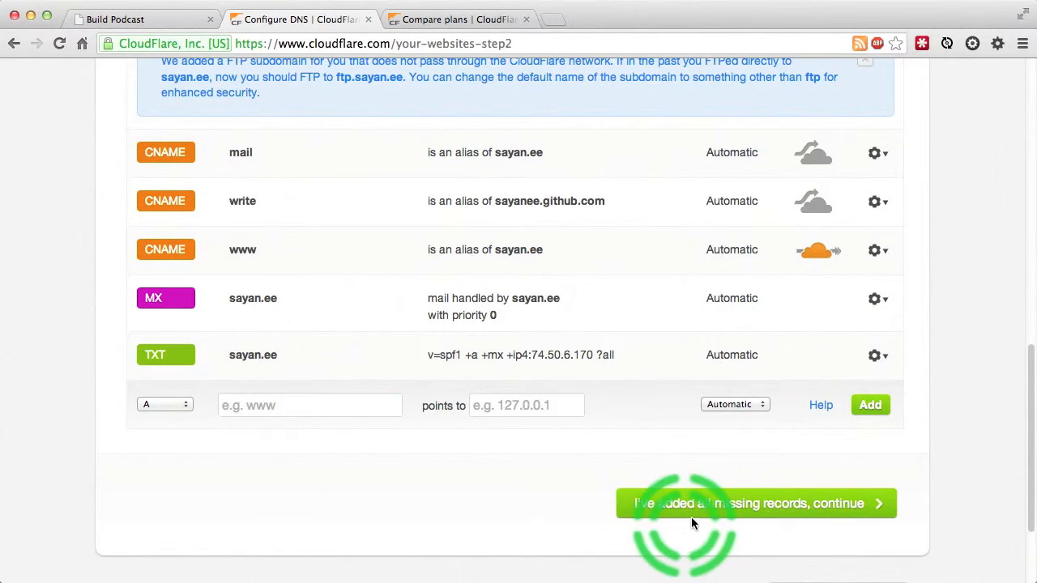
left_click(711, 506)
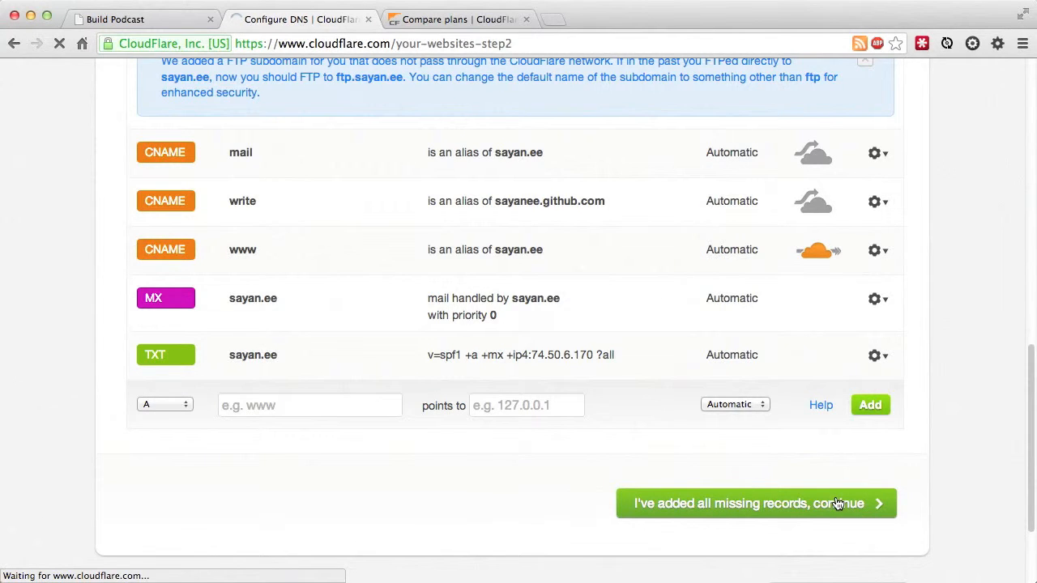
Step: Choose the Free - $0/month plan in the settings for sayan.ee
scroll(809, 287, "down", 2)
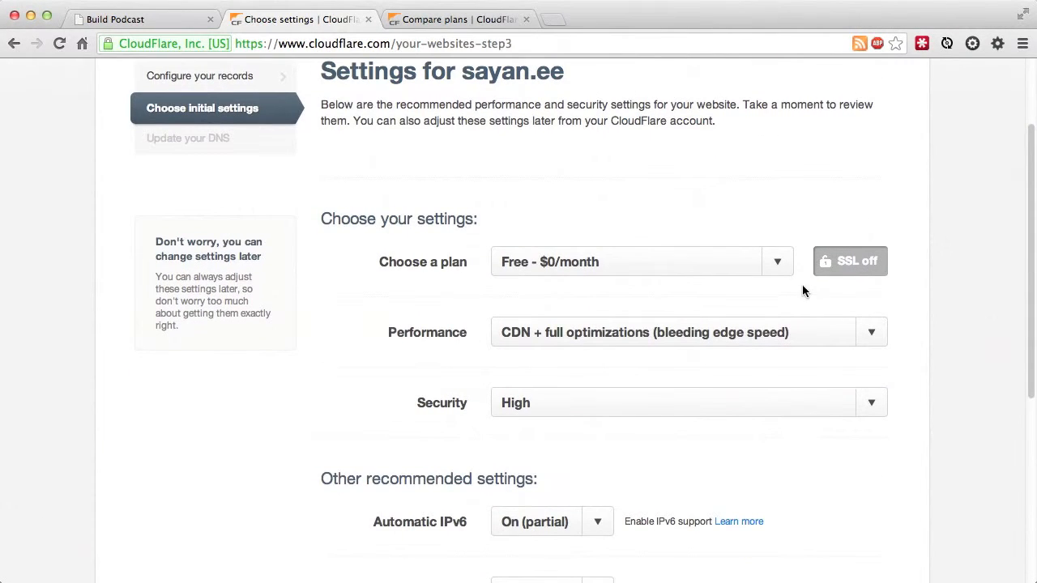
left_click(780, 264)
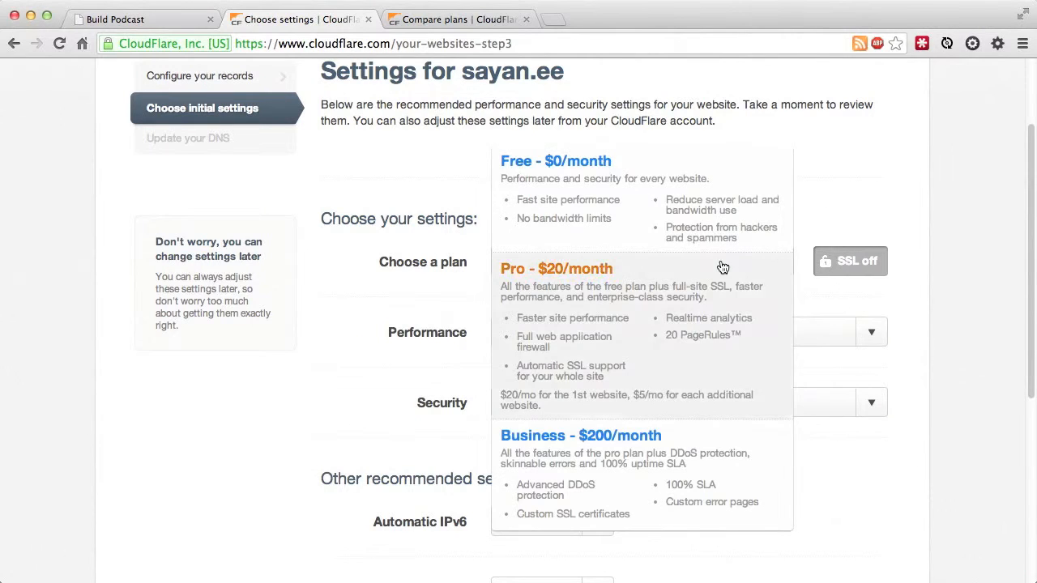
left_click(705, 214)
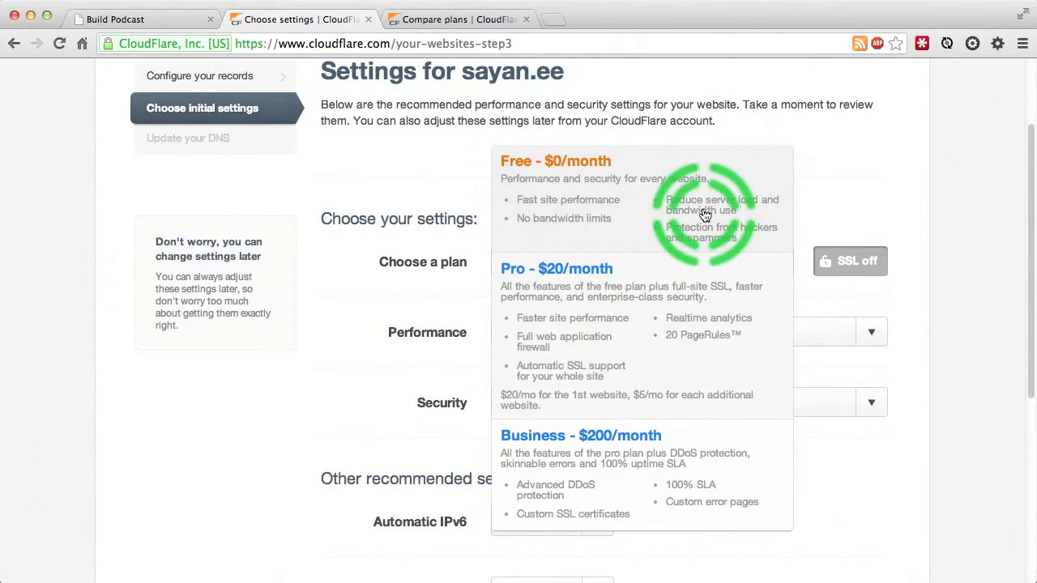
Step: Review the plan comparison page with the Free, Pro, Business and Enterprise features, and return to the settings for sayan.ee
left_click(456, 21)
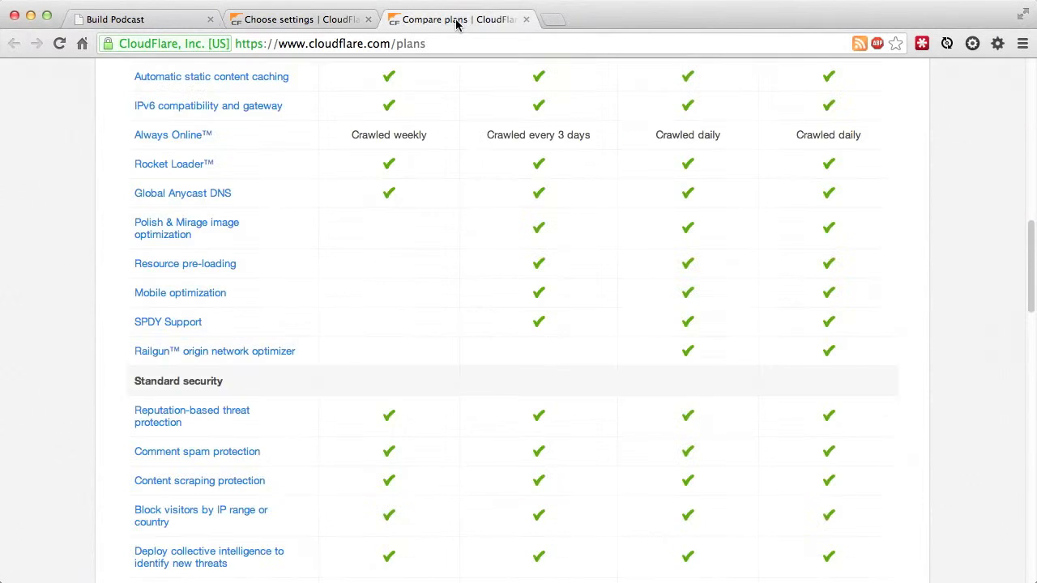
scroll(570, 247, "up", 10)
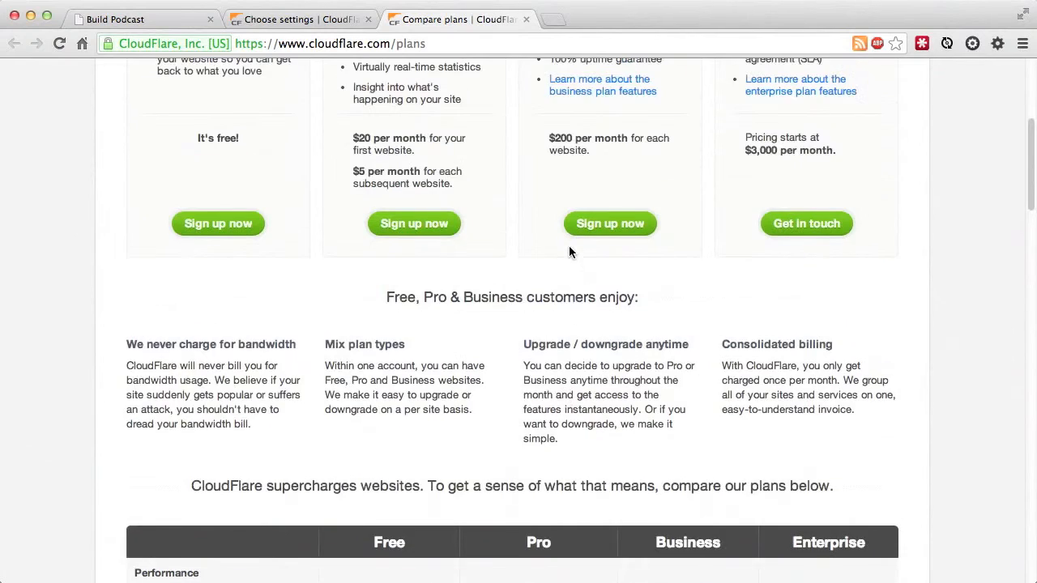
scroll(569, 252, "up", 5)
key("ctrl+shift+Tab")
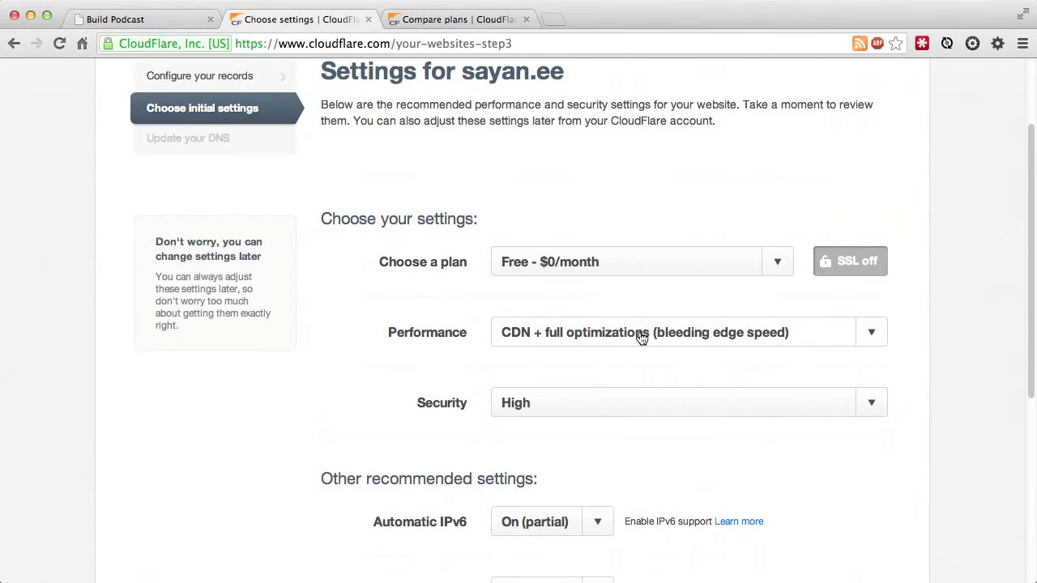
Step: Choose CDN + full optimizations (bleeding edge speed) as the performance setting and High as the security level for sayan.ee
left_click(668, 341)
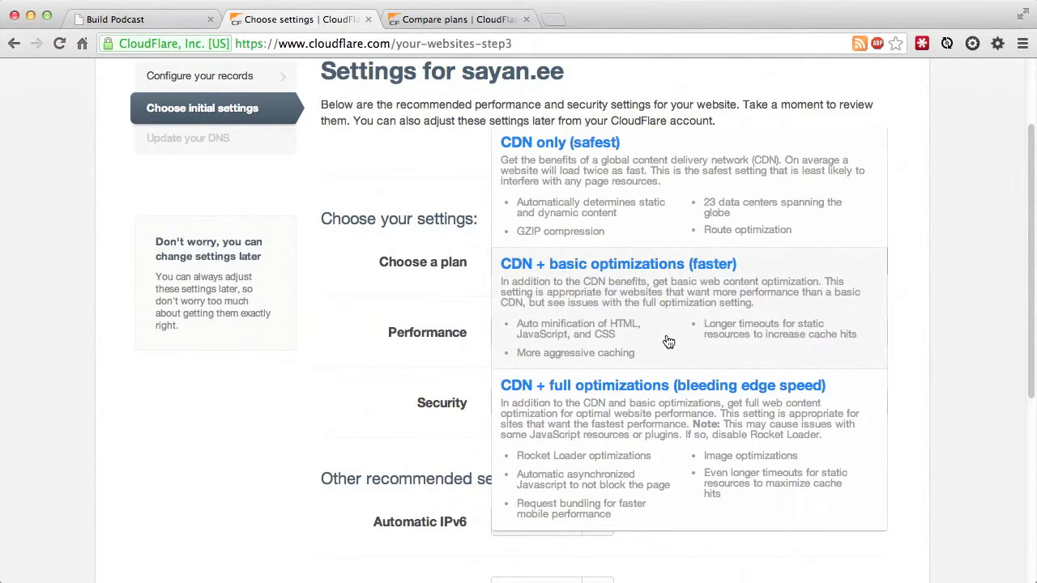
left_click(669, 421)
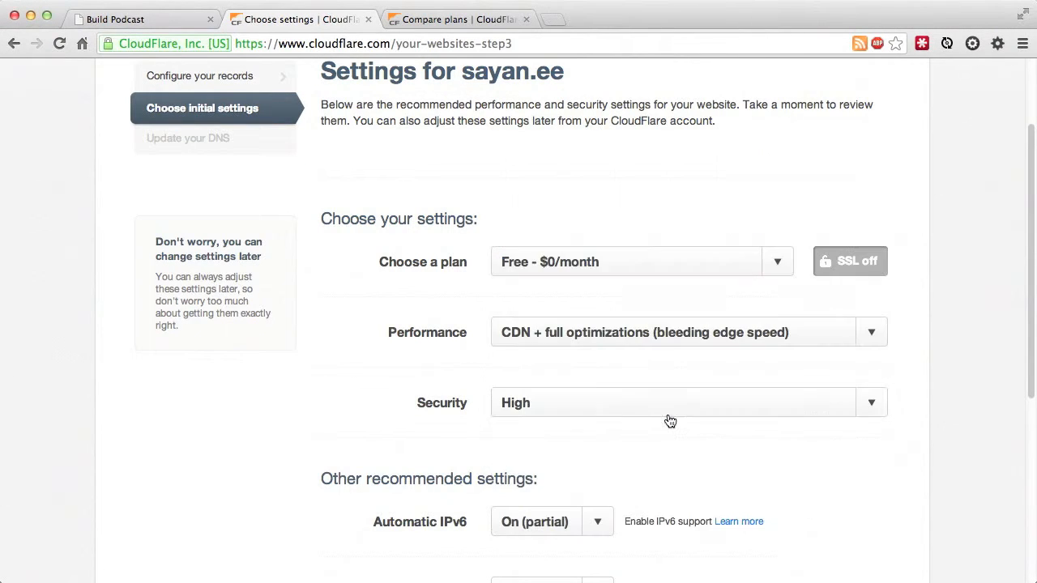
left_click(761, 404)
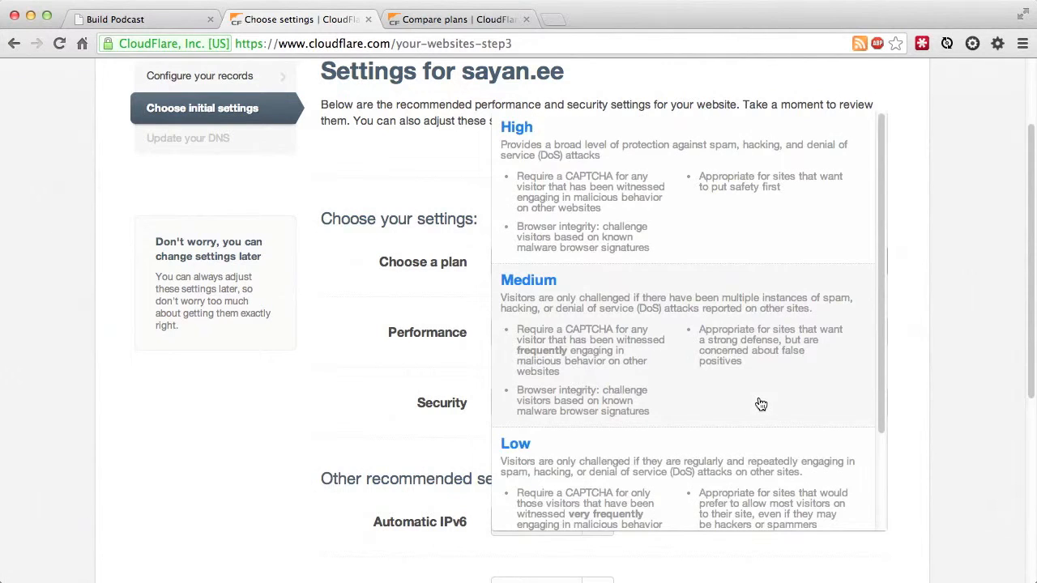
left_click(723, 215)
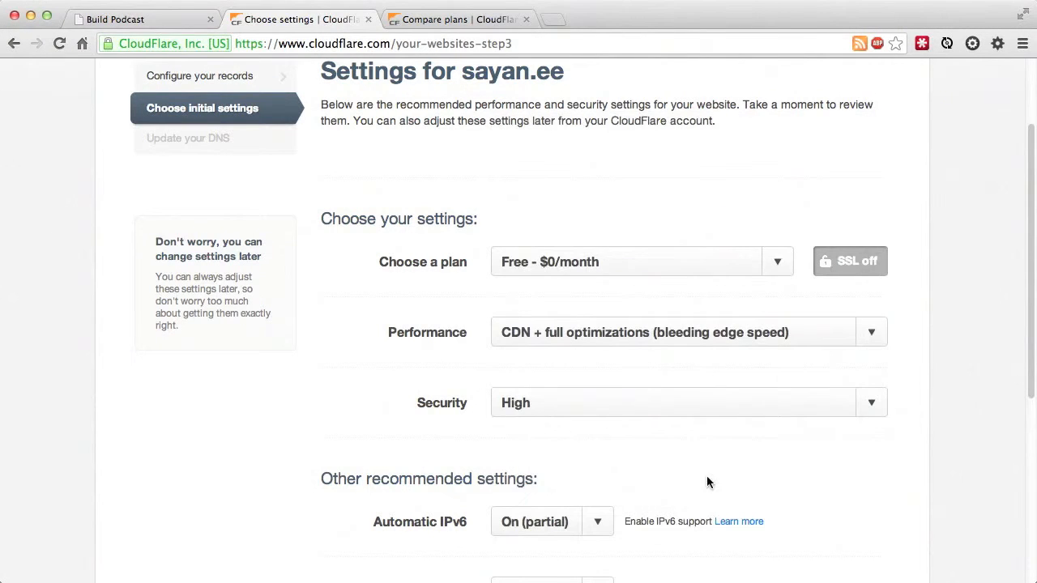
left_click(722, 340)
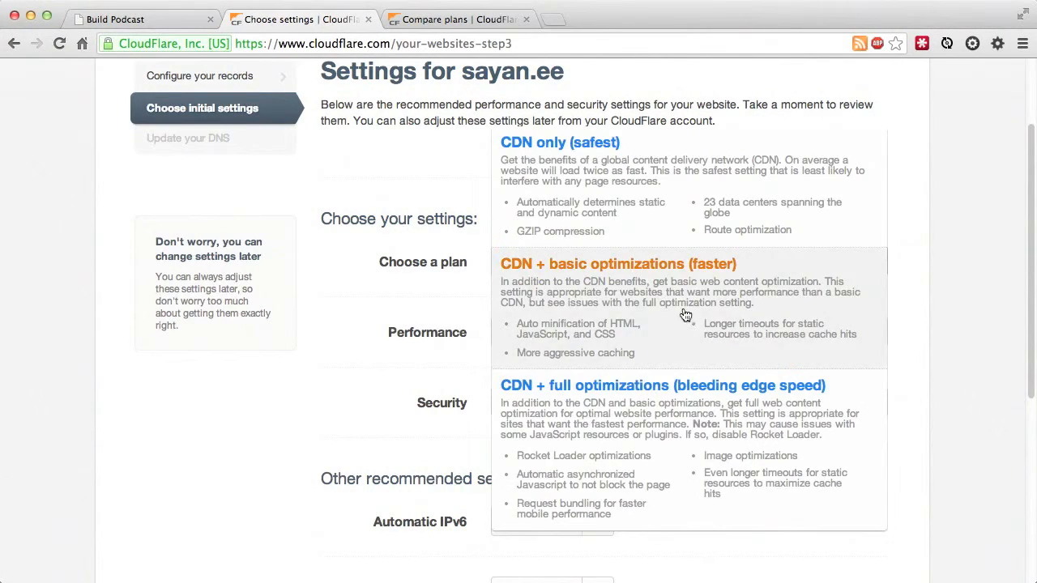
left_click(776, 439)
Step: Continue past the initial settings and declare the name servers updated to finish the setup of sayan.ee
scroll(774, 461, "down", 3)
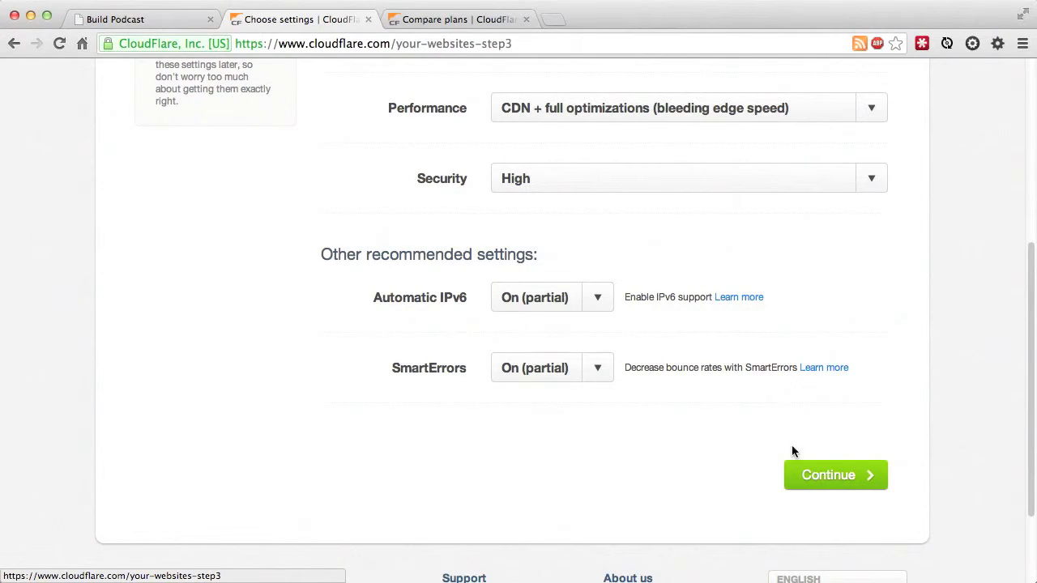
left_click(841, 476)
left_click(425, 103)
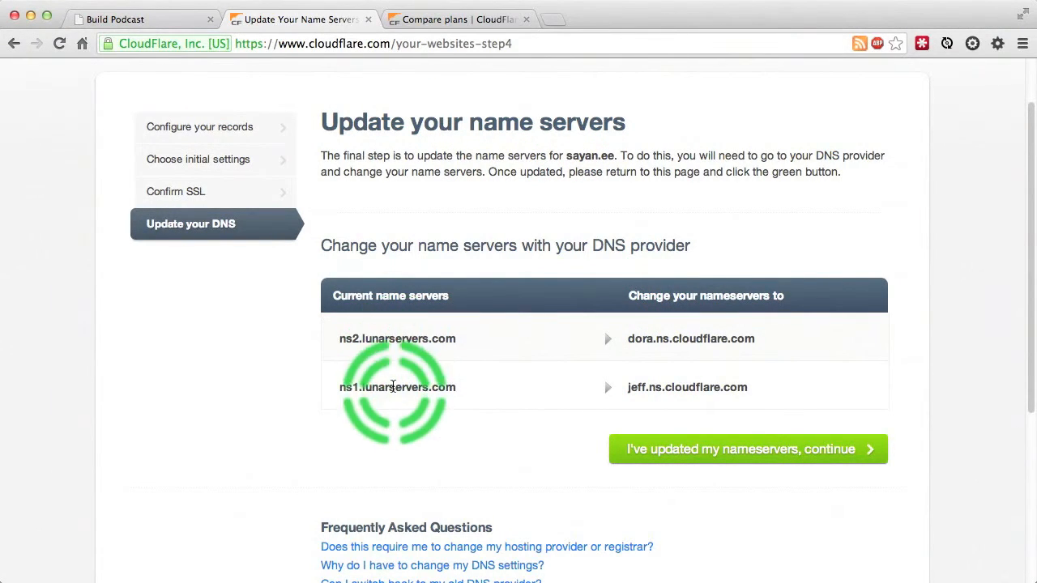
left_click(759, 451)
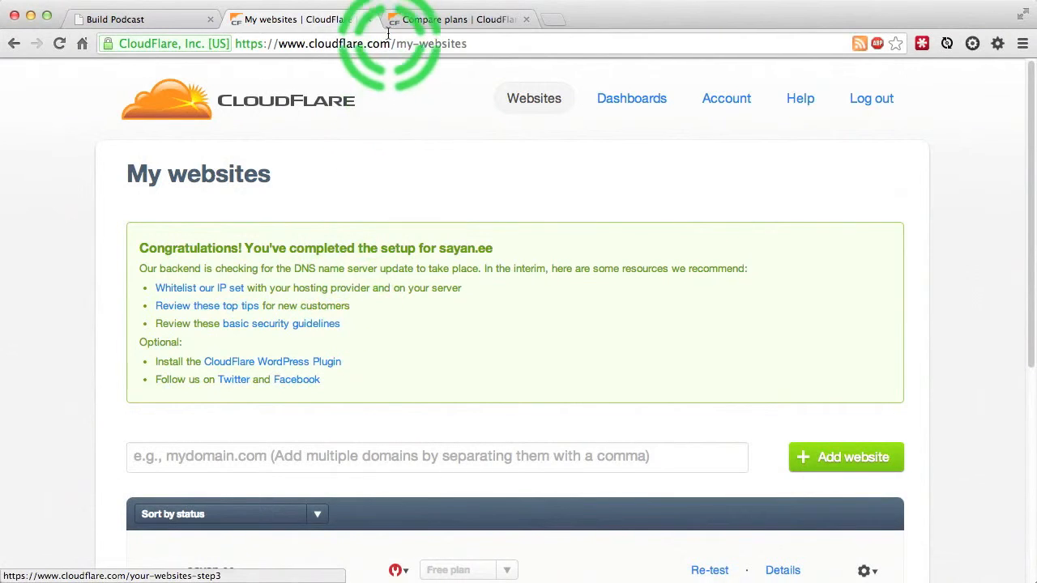
Step: Check the entries for sayan.ee and build-podcast.com in the website list
scroll(474, 289, "down", 5)
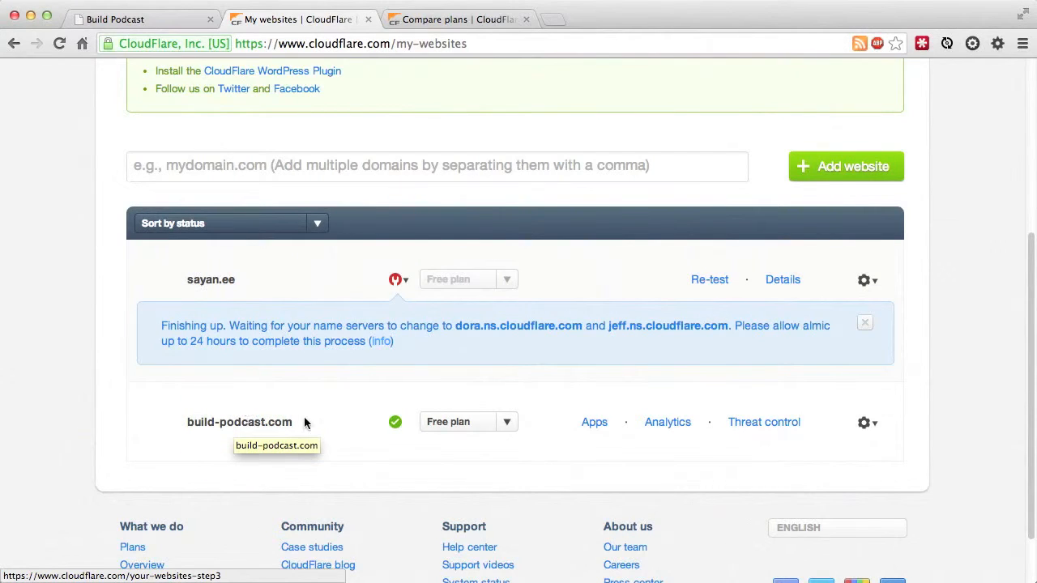
left_click(256, 426)
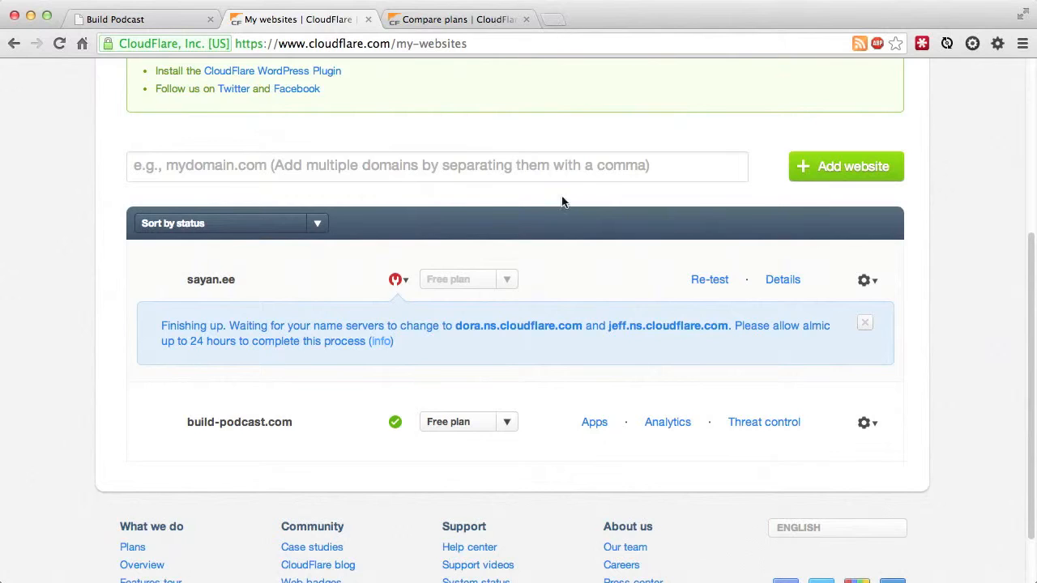
left_click(226, 422)
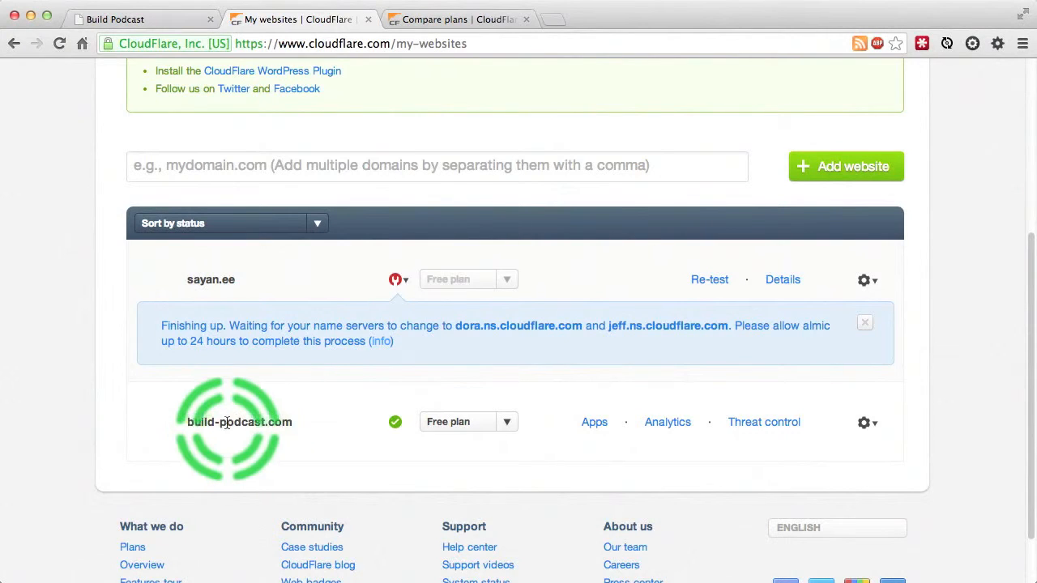
Step: Open Name.com in a new browser tab, examine the nameservers of build-podcast.com and return to the CloudFlare website list
left_click(554, 19)
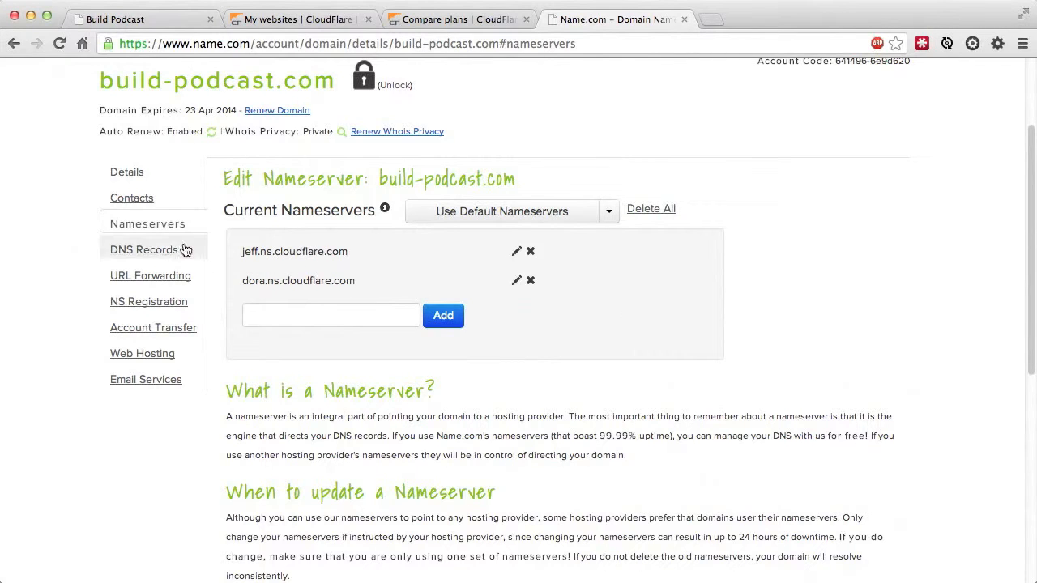
left_click(143, 230)
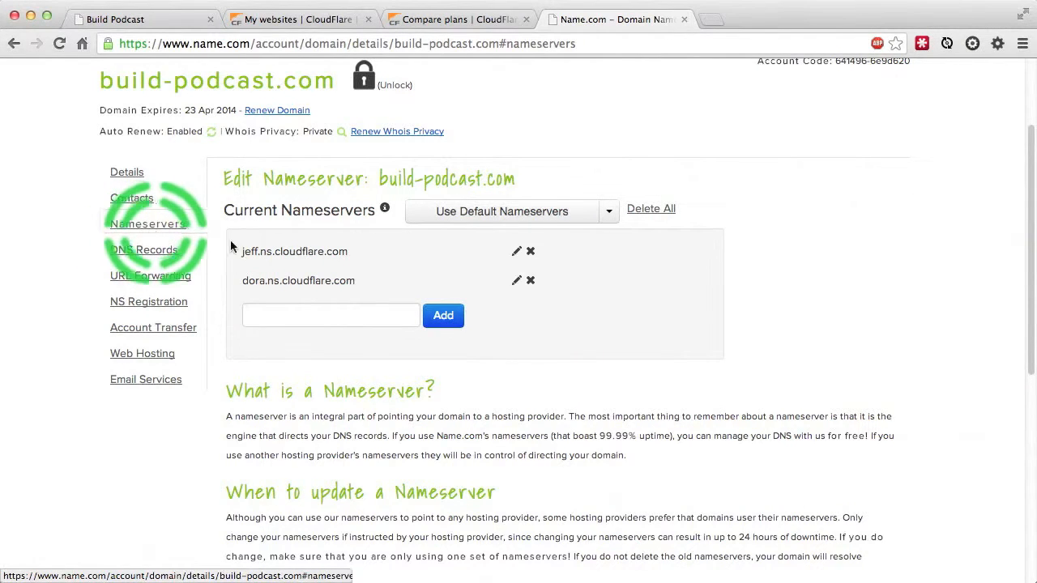
left_click(501, 278)
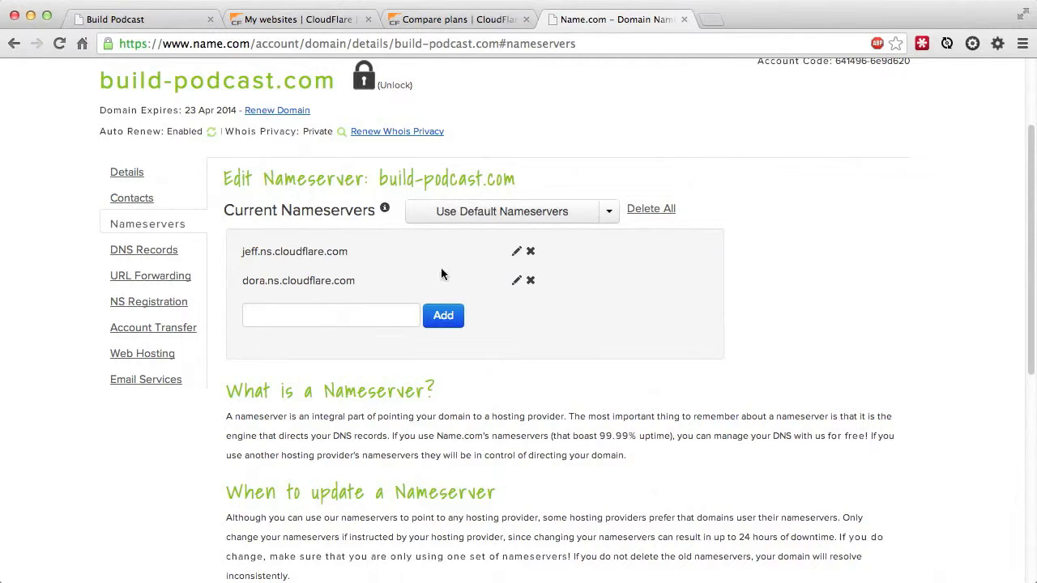
left_click(467, 260)
left_click(255, 274)
left_click(429, 20)
left_click(327, 25)
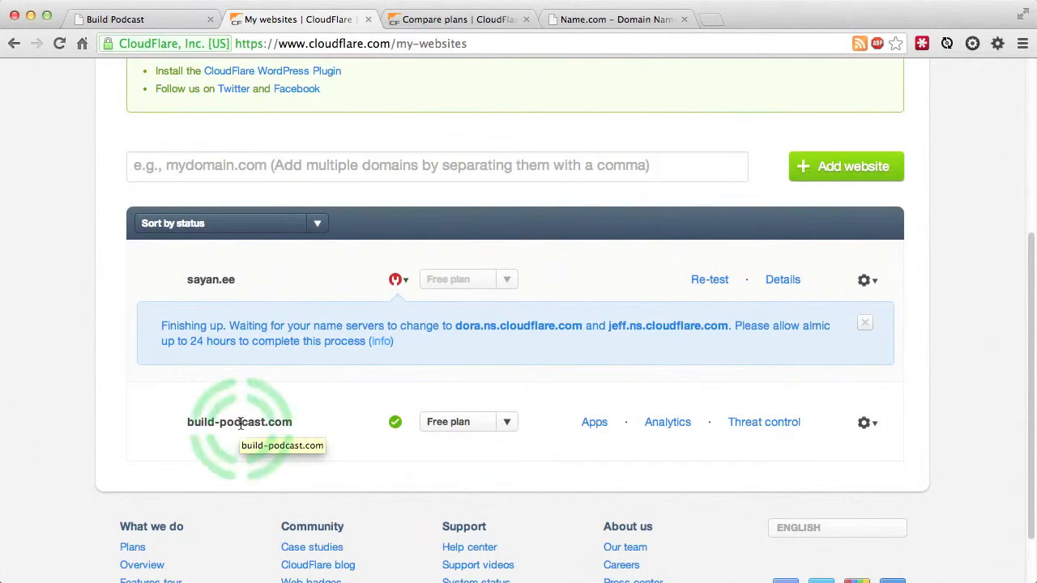
Step: Delete the domain sayan.ee from the website list
mouse_move(395, 426)
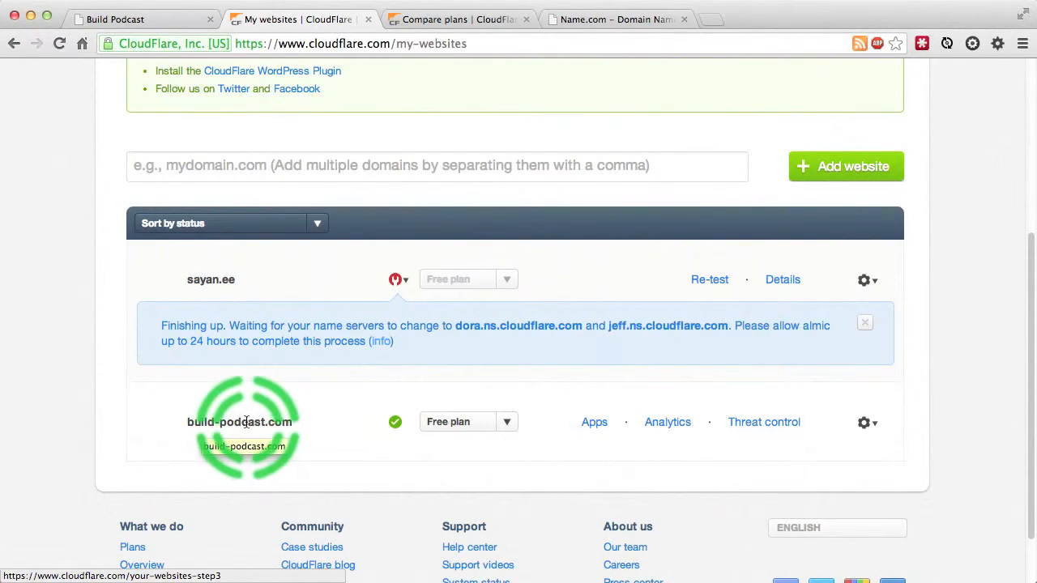
left_click(864, 281)
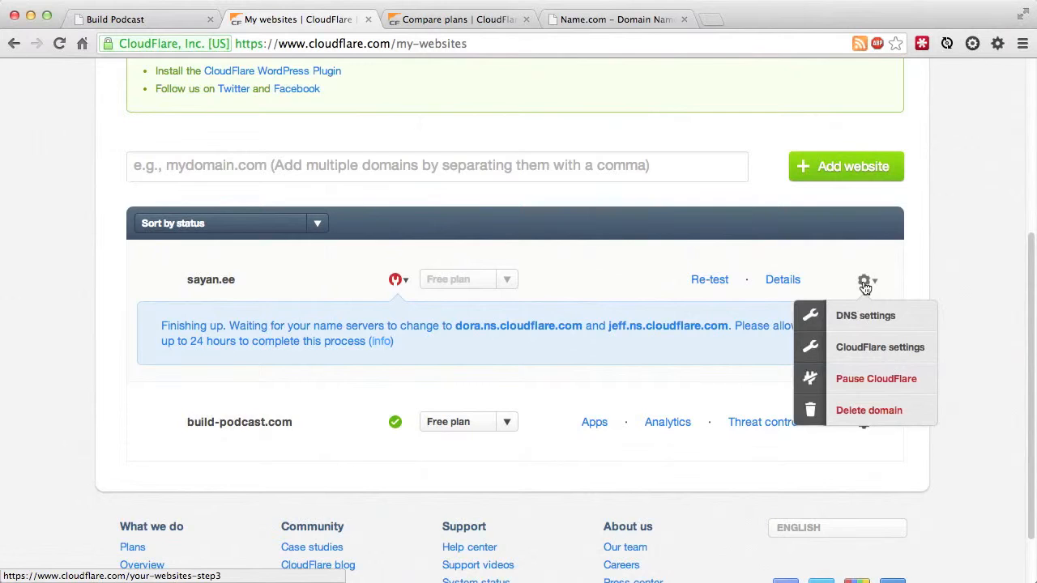
left_click(869, 411)
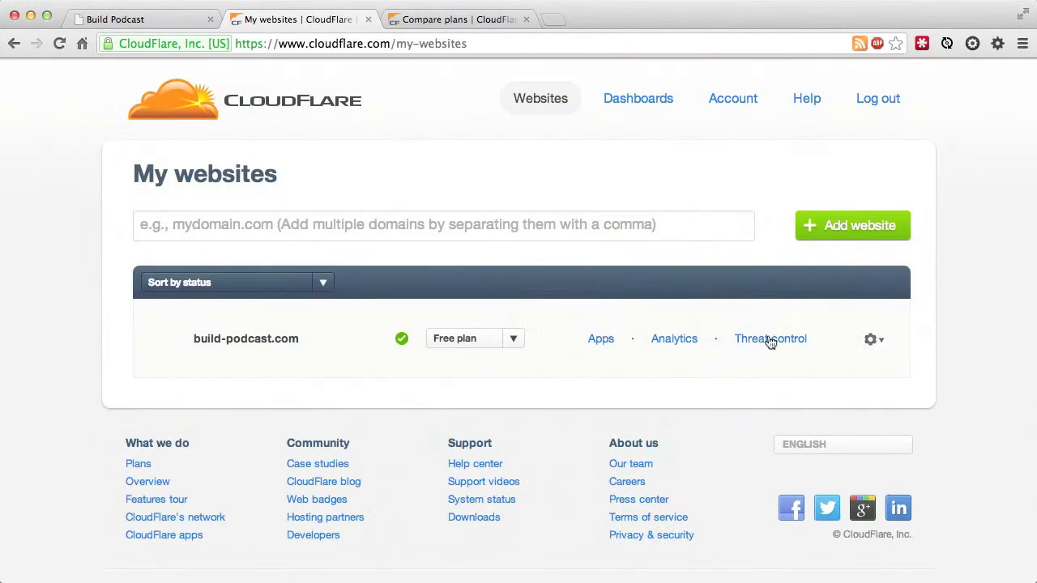
Step: Open the analytics for build-podcast.com and examine the page views graph for the last 7 days
left_click(605, 344)
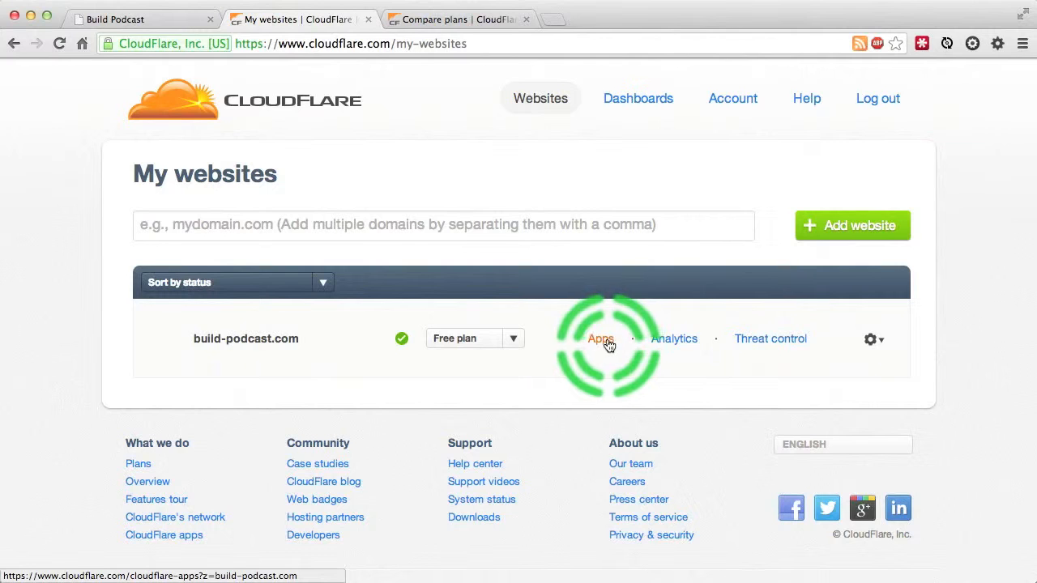
left_click(678, 343)
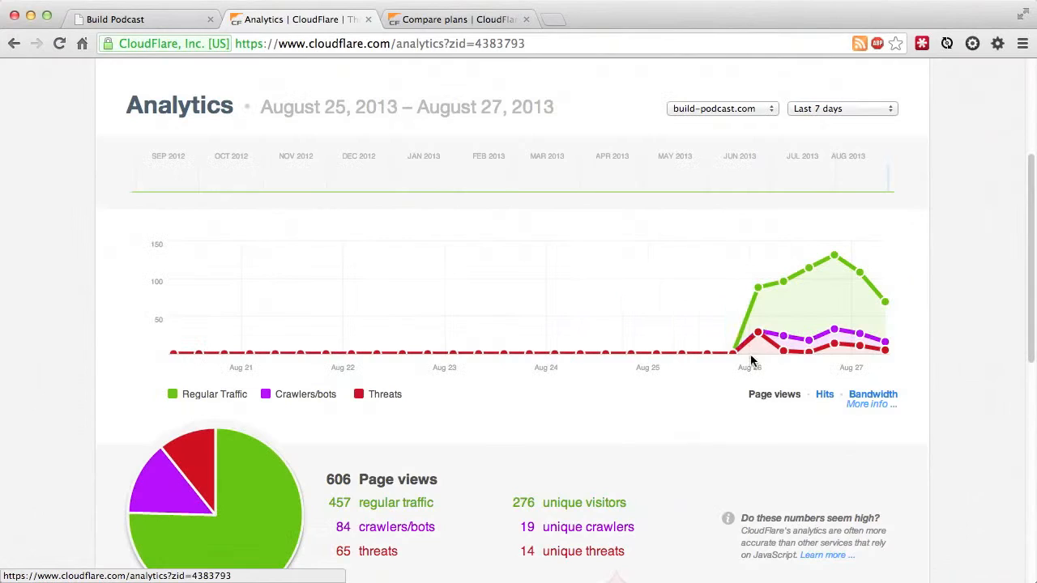
left_click(714, 369)
left_click(753, 370)
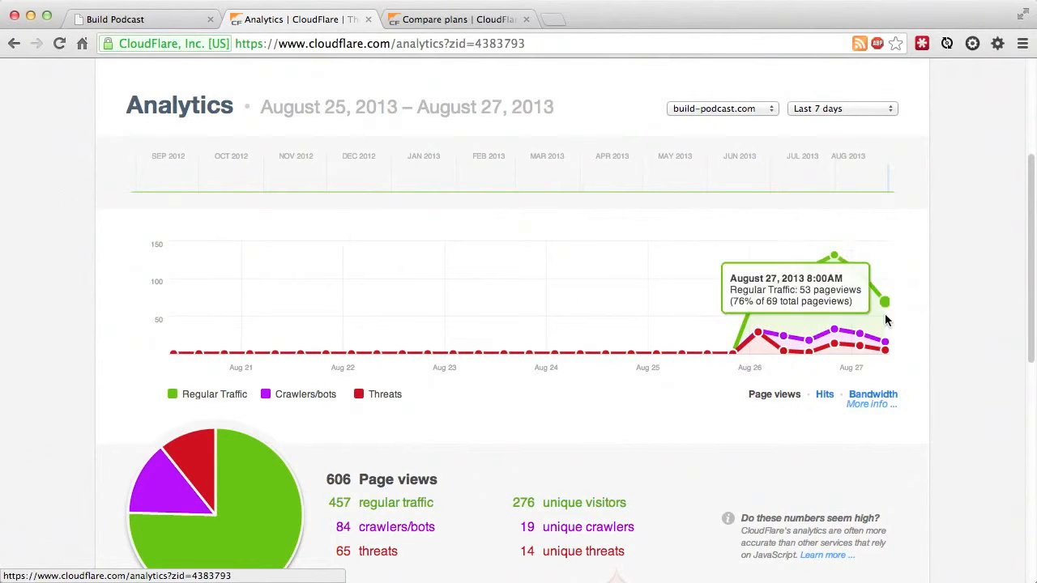
Step: Examine the visitor, threat, savings and search engine statistics of build-podcast.com and the available date ranges
scroll(902, 457, "down", 3)
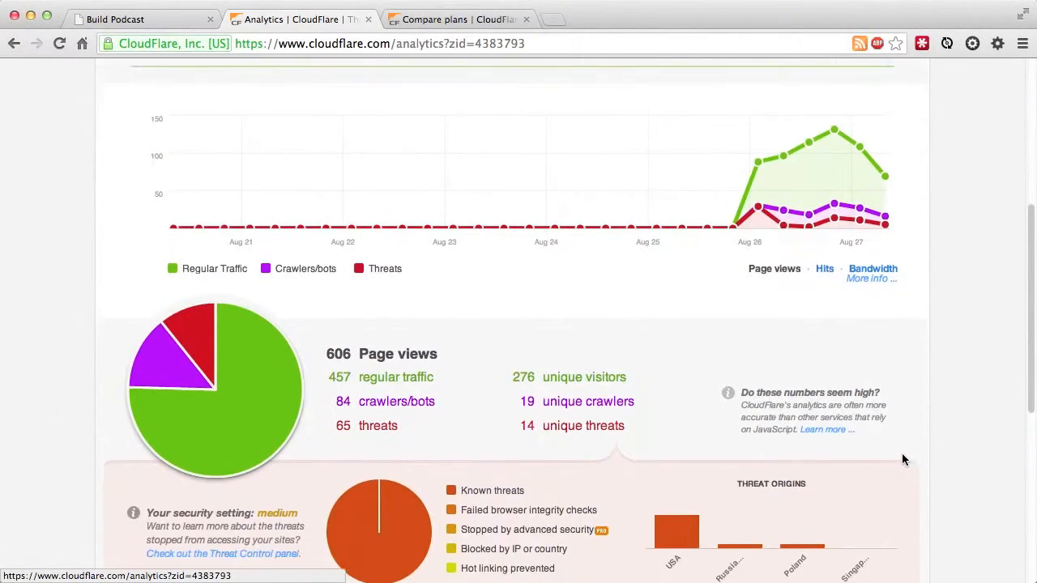
left_click(608, 393)
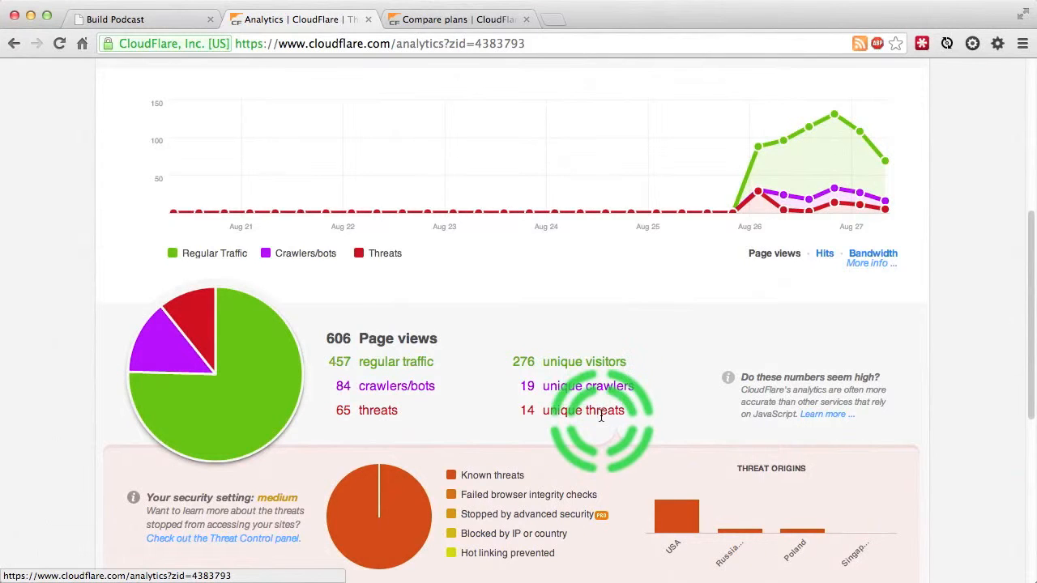
scroll(601, 417, "down", 4)
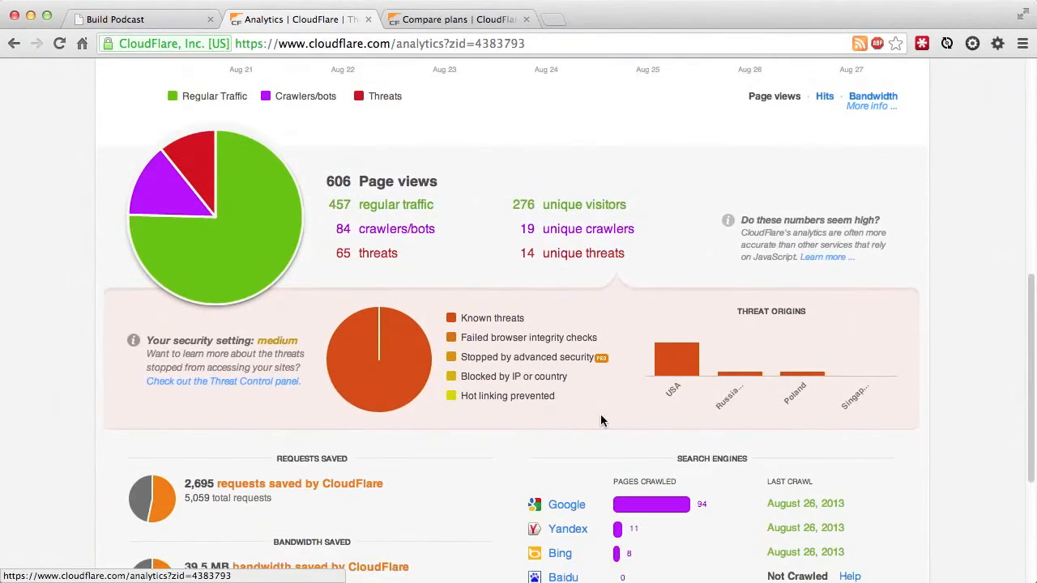
scroll(604, 418, "down", 3)
scroll(607, 417, "up", 7)
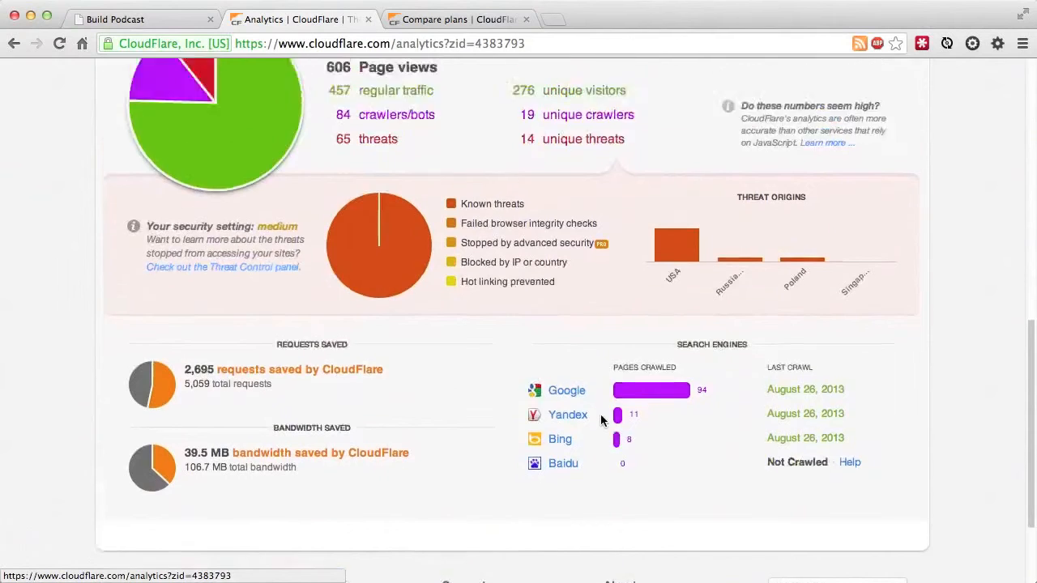
left_click(831, 127)
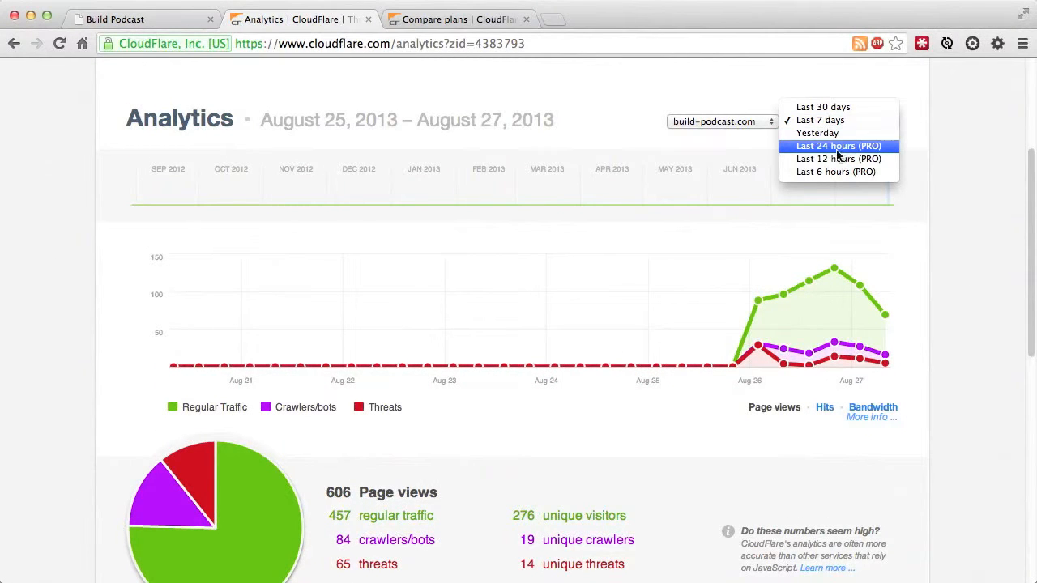
Step: Open the threat control of build-podcast.com and examine its custom rule form, trust list and block list
key("super+bracketleft")
left_click(754, 341)
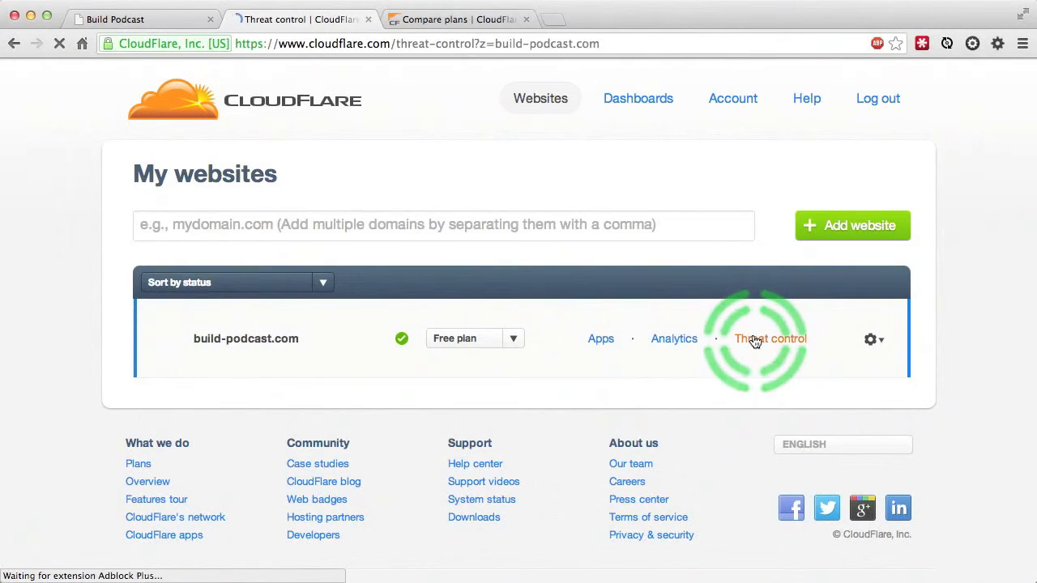
scroll(938, 487, "up", 3)
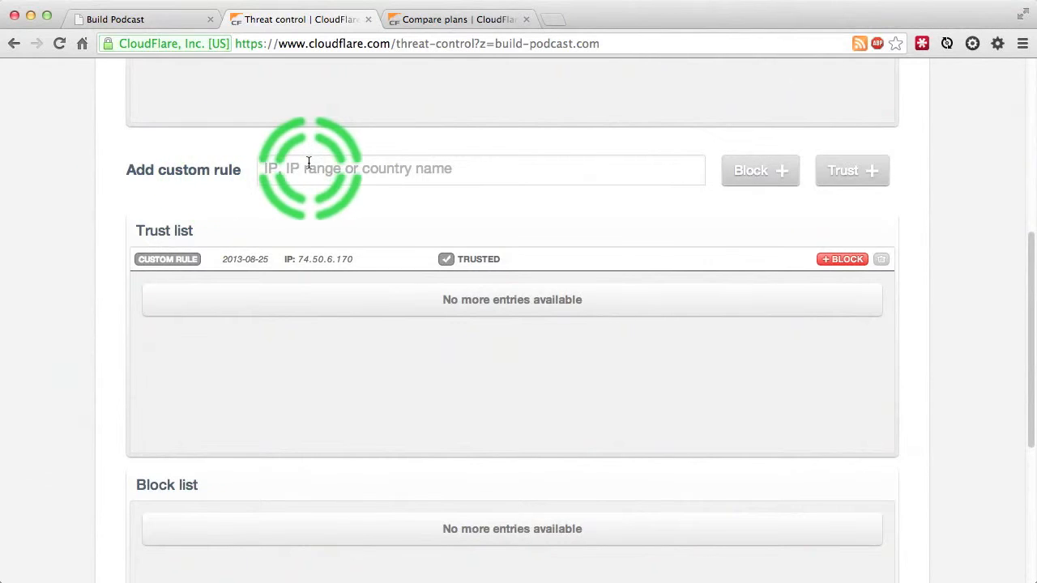
mouse_move(289, 167)
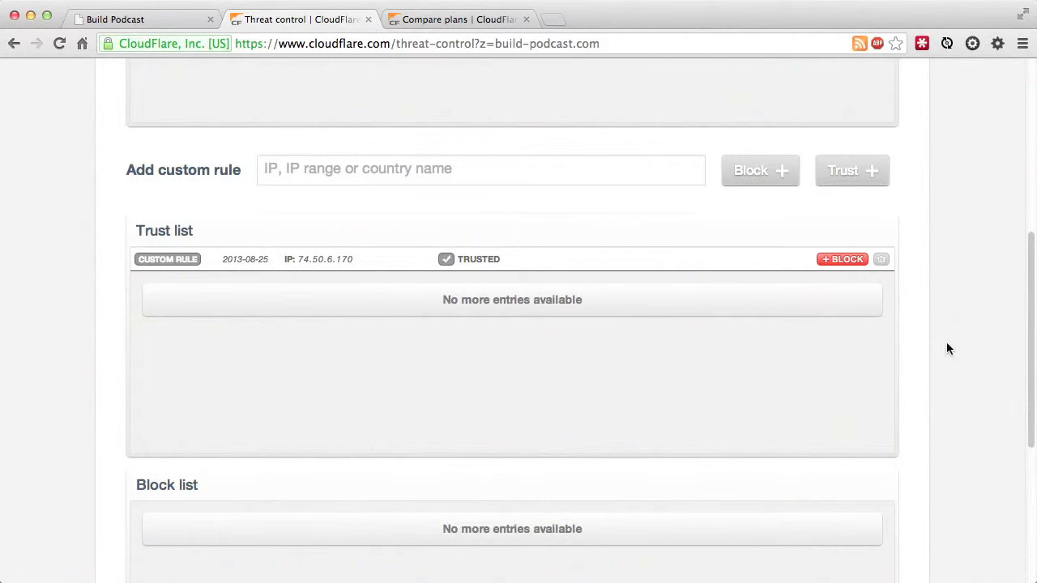
scroll(948, 349, "down", 5)
Step: Check the management options of build-podcast.com, view the development mode confirmation and dismiss it without enabling the mode
left_click(874, 345)
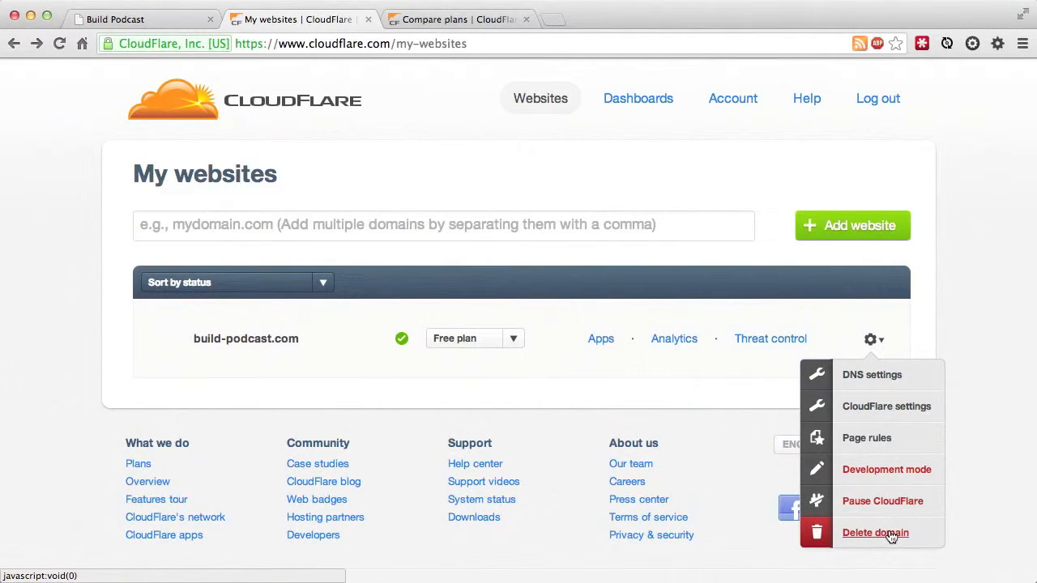
left_click(885, 473)
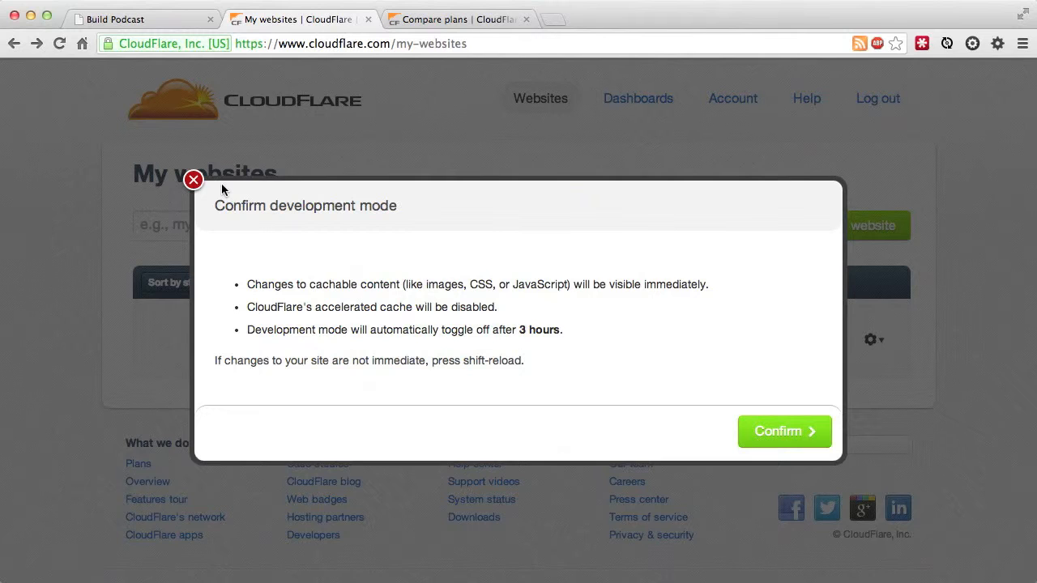
left_click(195, 181)
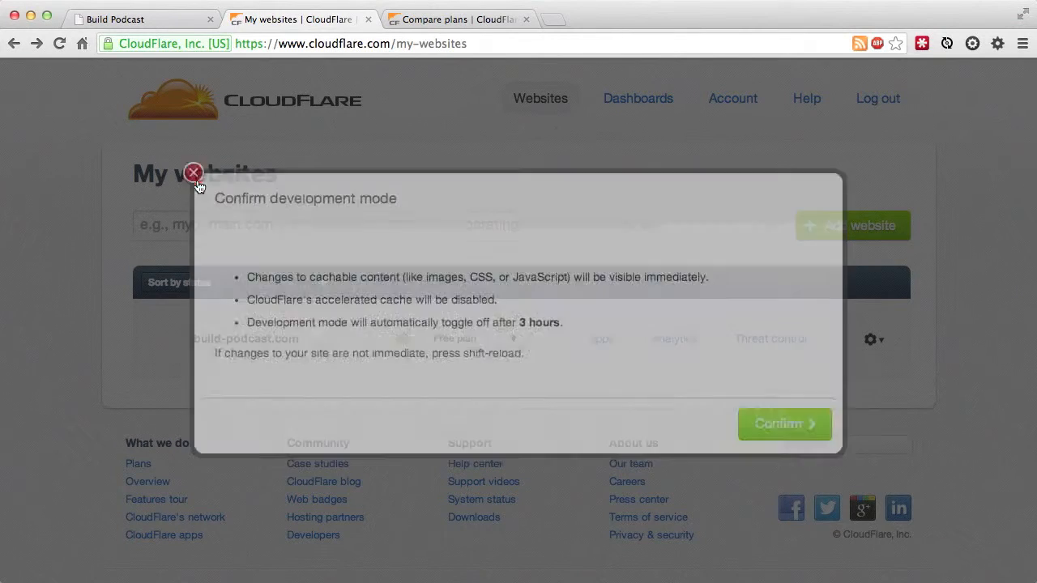
Step: Open the DNS settings of build-podcast.com and examine the A, CNAME, MX and TXT records in its zone file
left_click(873, 340)
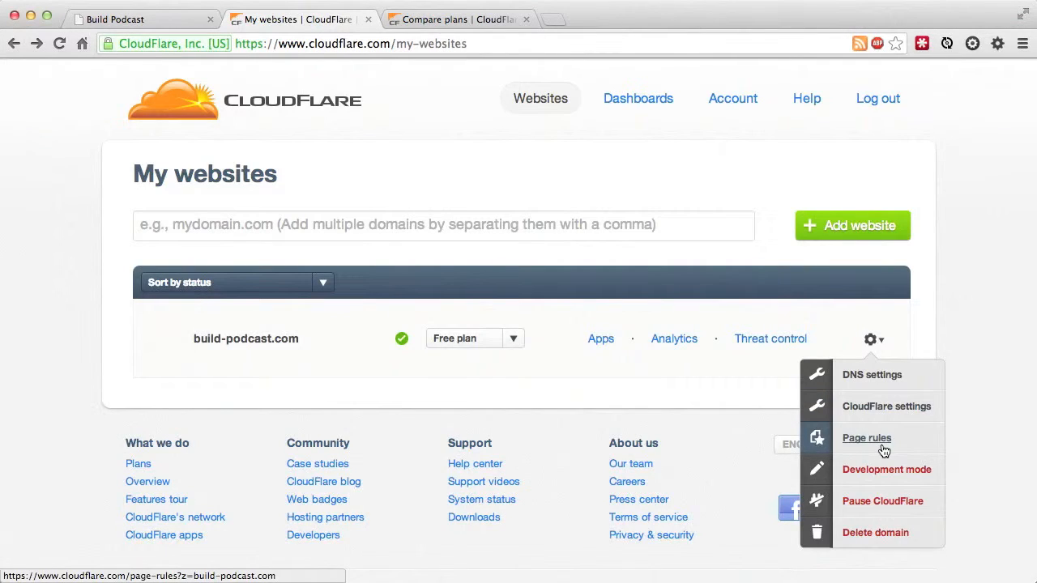
left_click(876, 378)
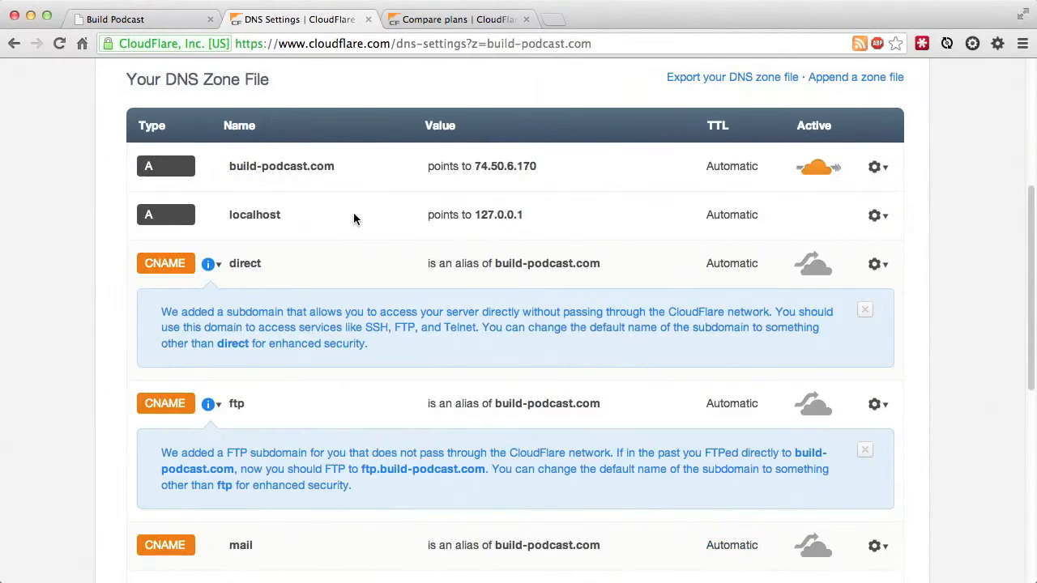
left_click(255, 261)
left_click(244, 418)
scroll(246, 421, "down", 4)
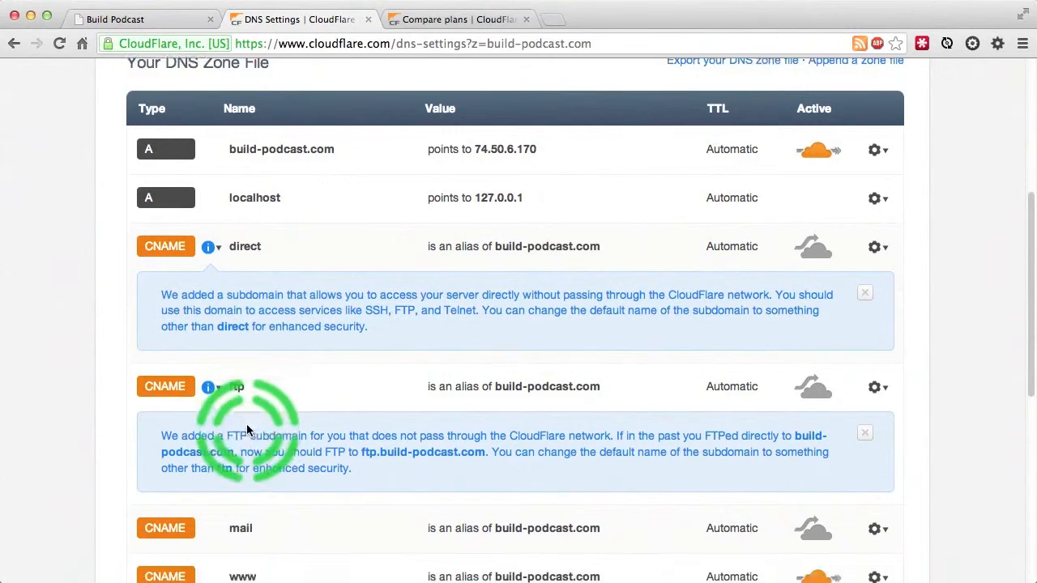
scroll(247, 425, "down", 1)
left_click(246, 387)
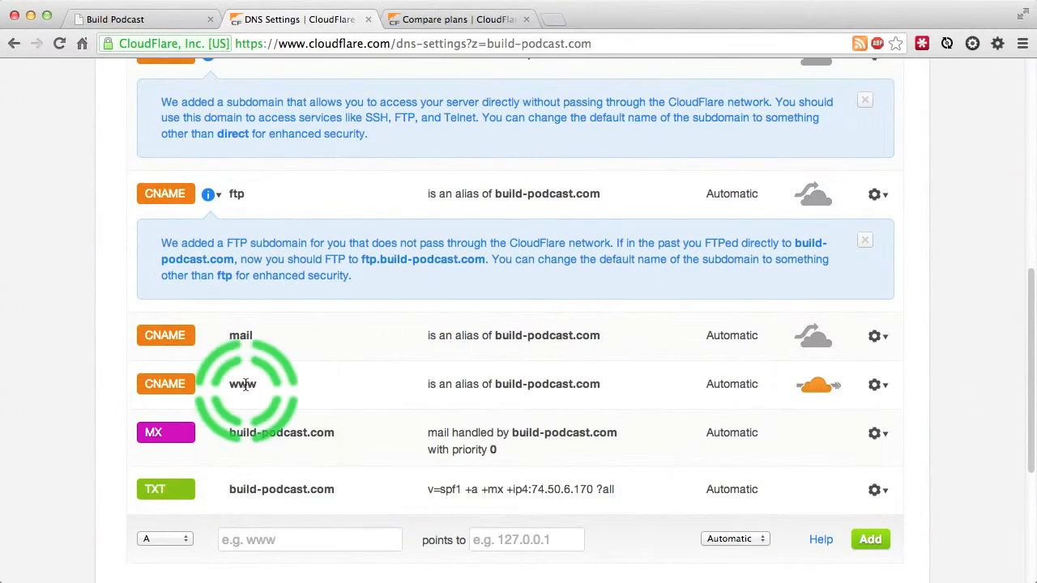
scroll(478, 353, "up", 8)
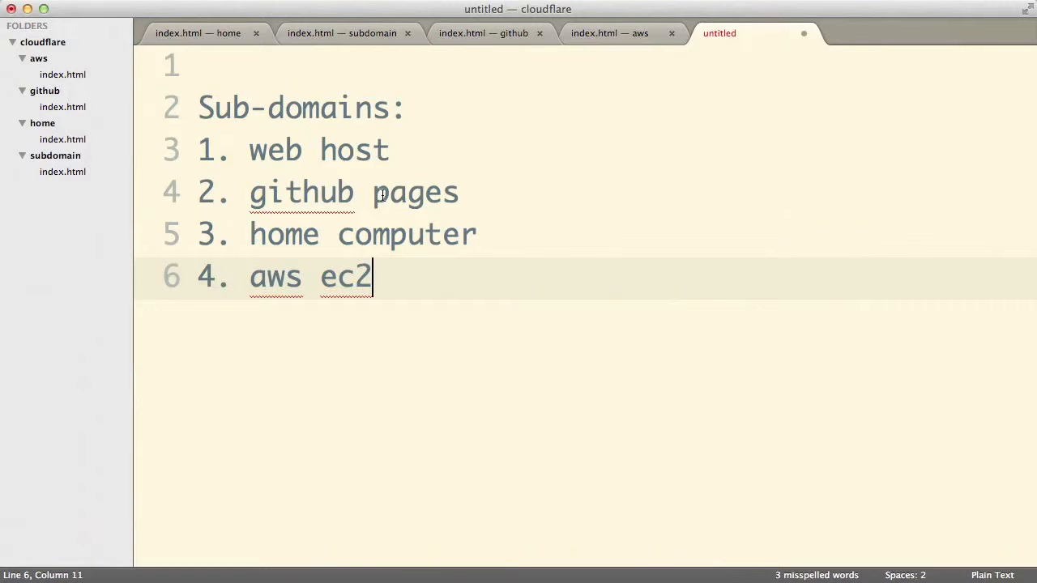
Step: Switch to cPanel in the browser and create subdomain.build-podcast.com with the document root public_html/build/subdomain
key("super+Tab")
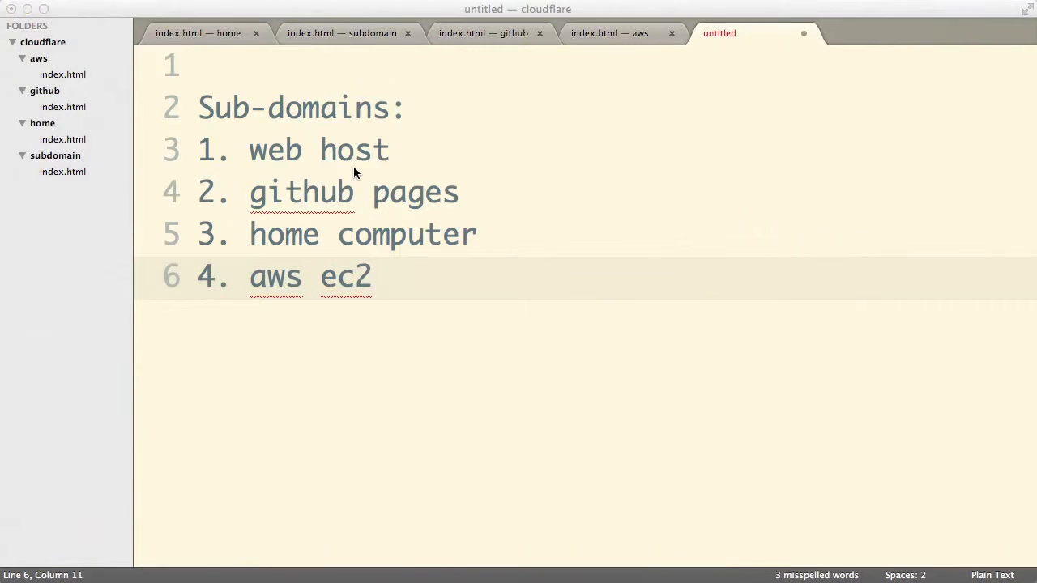
left_click(328, 155)
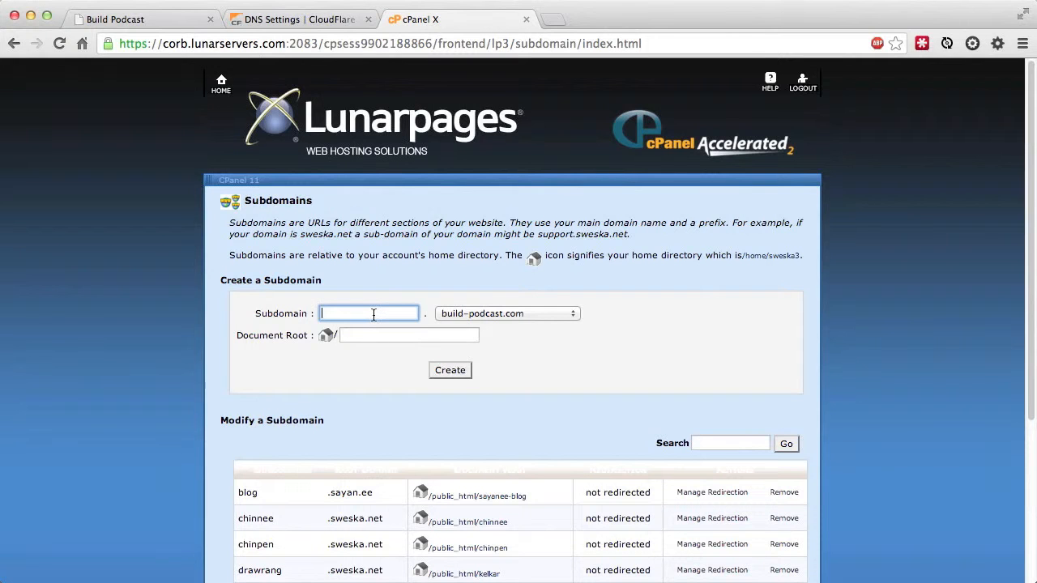
type("subdomain")
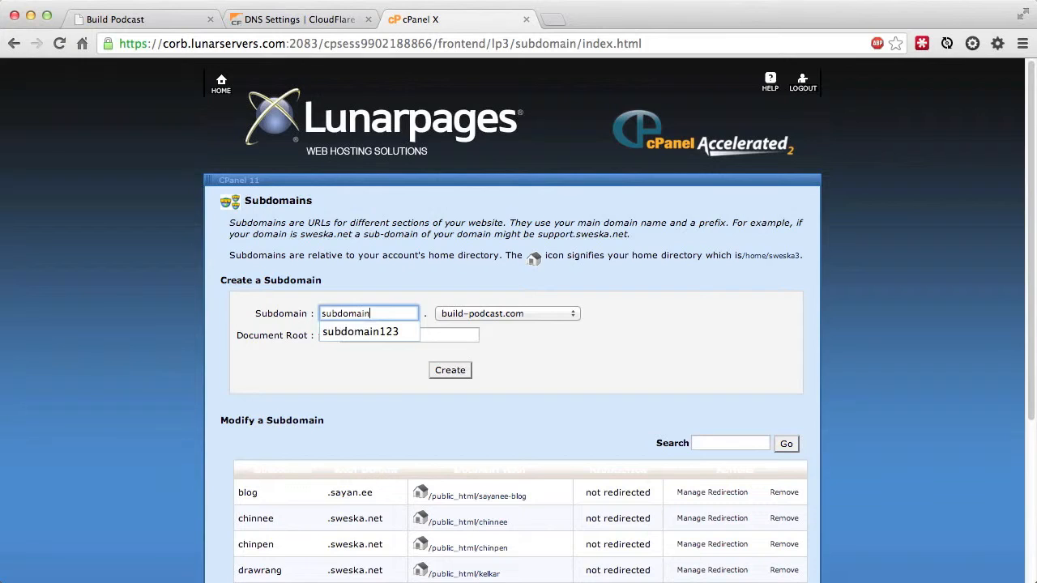
left_click(393, 388)
left_click(396, 339)
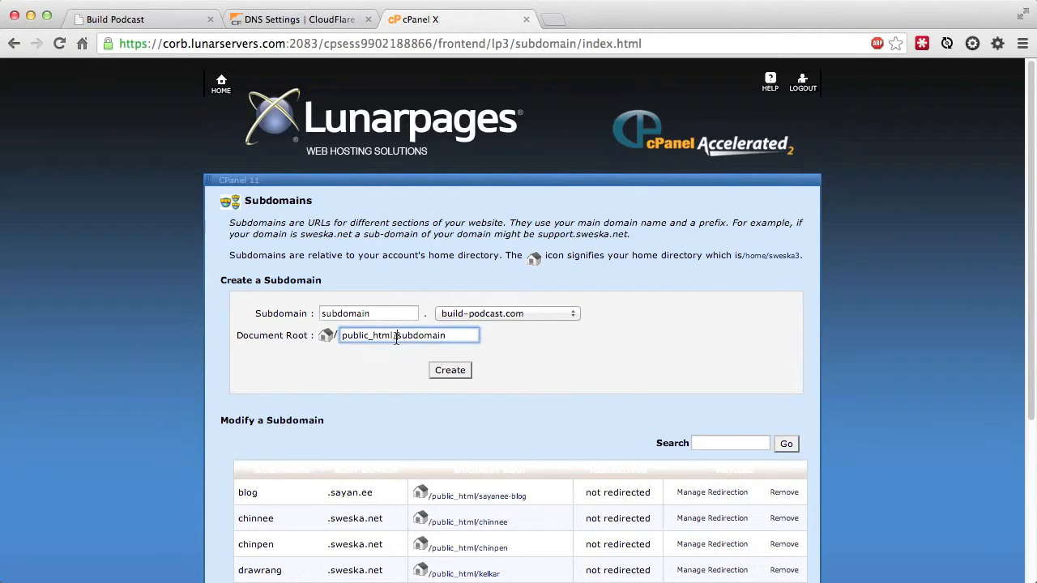
type("build/")
left_click(447, 376)
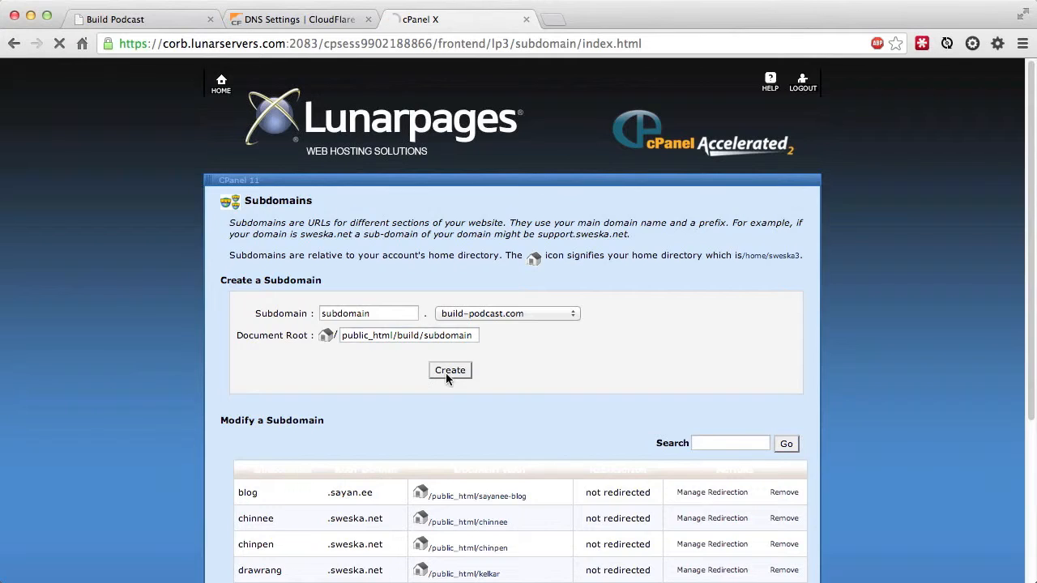
Step: Switch to FileZilla, upload the local subdomain folder's index.html to /public_html/build/subdomain, and reload subdomain.build-podcast.com in the browser
key("super+Tab")
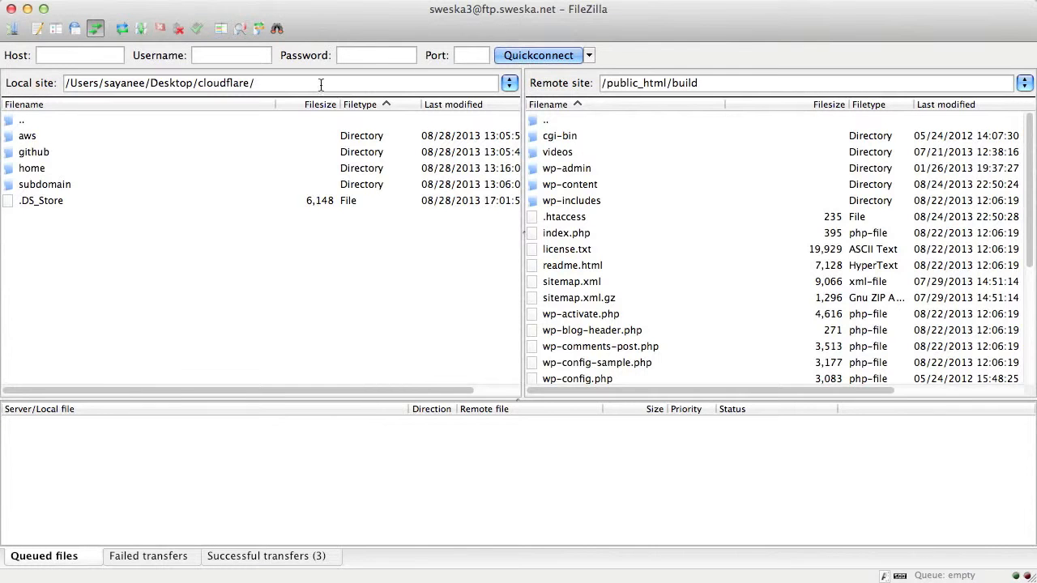
left_click(120, 28)
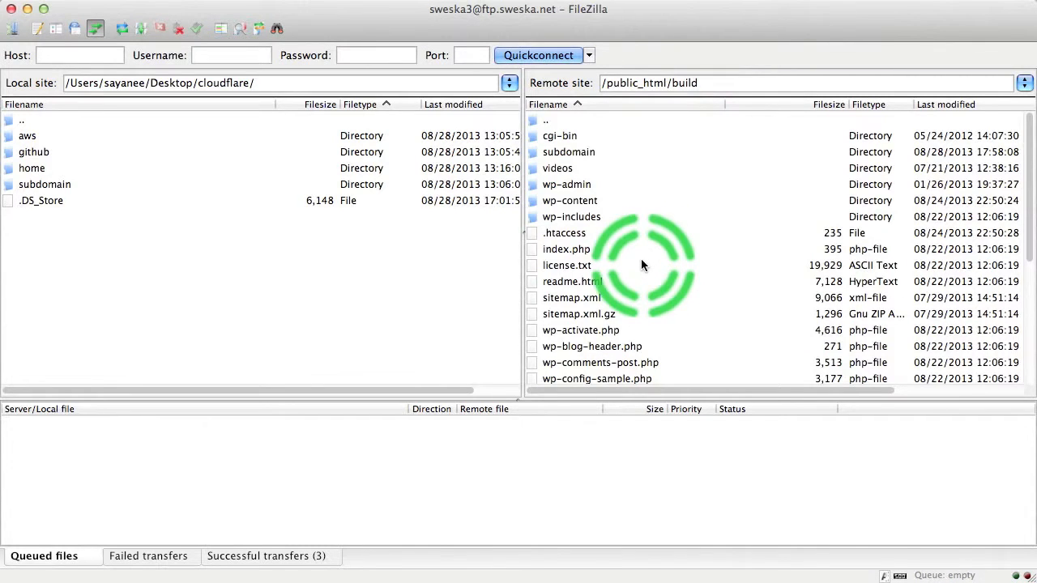
double_click(535, 152)
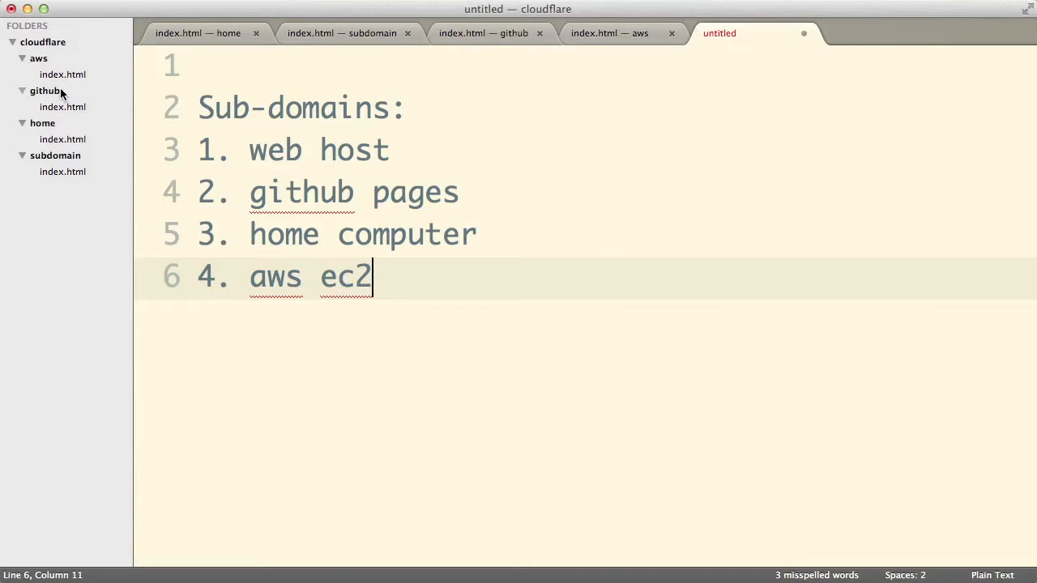
left_click(63, 172)
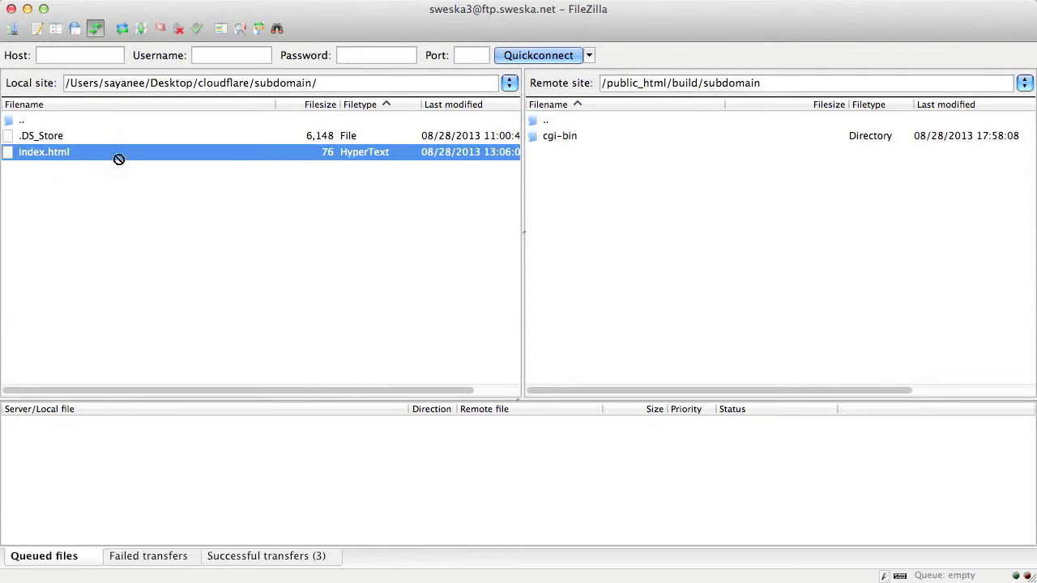
left_click_drag(116, 158, 648, 211)
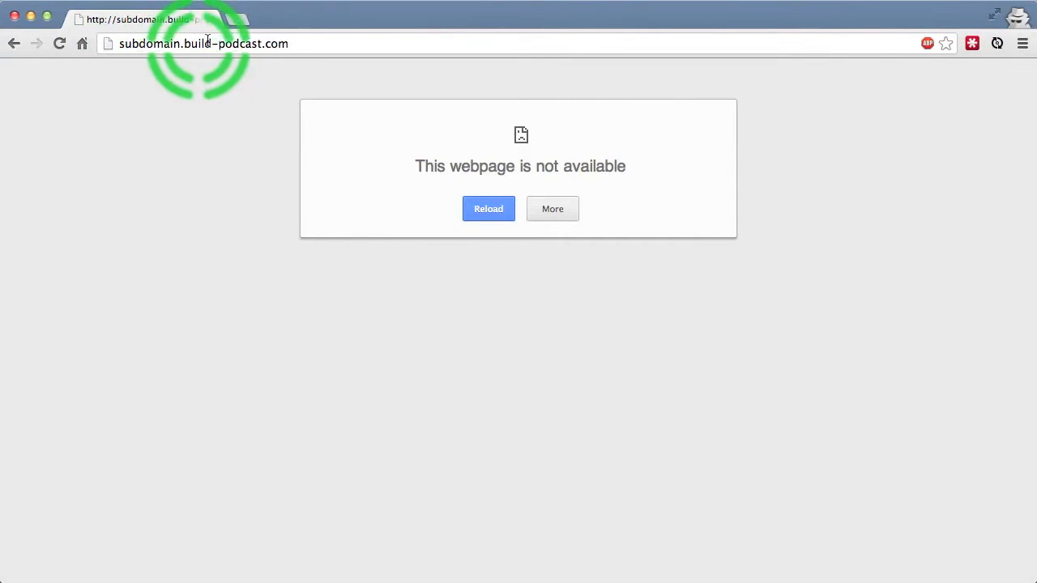
key("super+r")
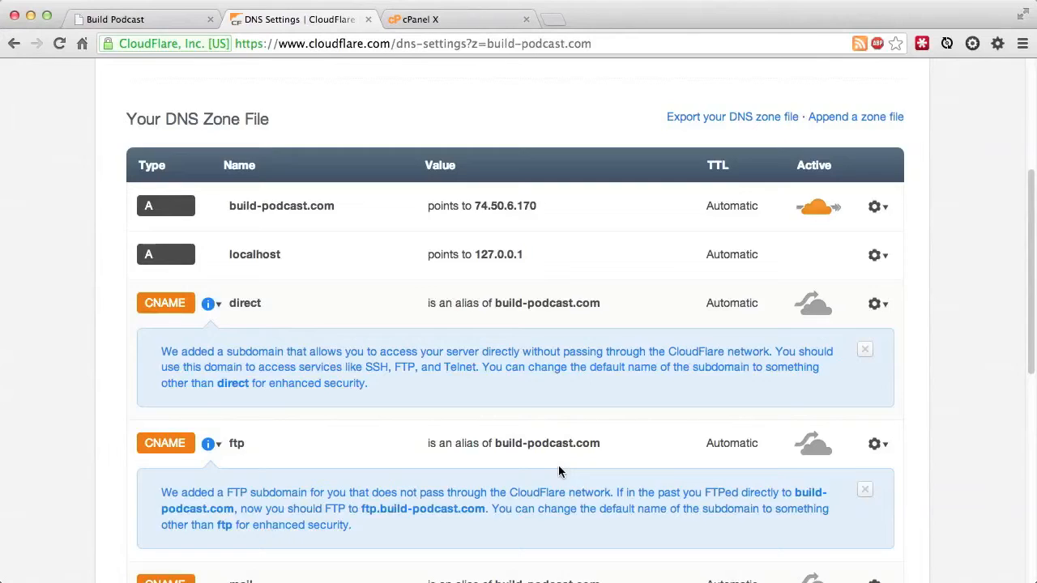
Step: Add a CNAME record named subdomain as an alias of build-podcast.com in the CloudFlare DNS zone file
scroll(559, 473, "down", 10)
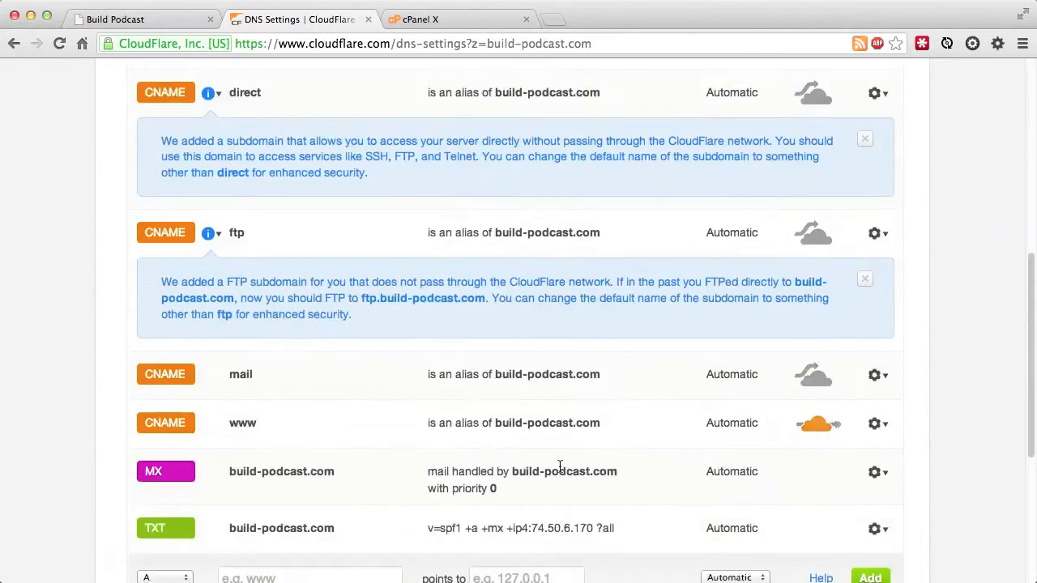
left_click(166, 329)
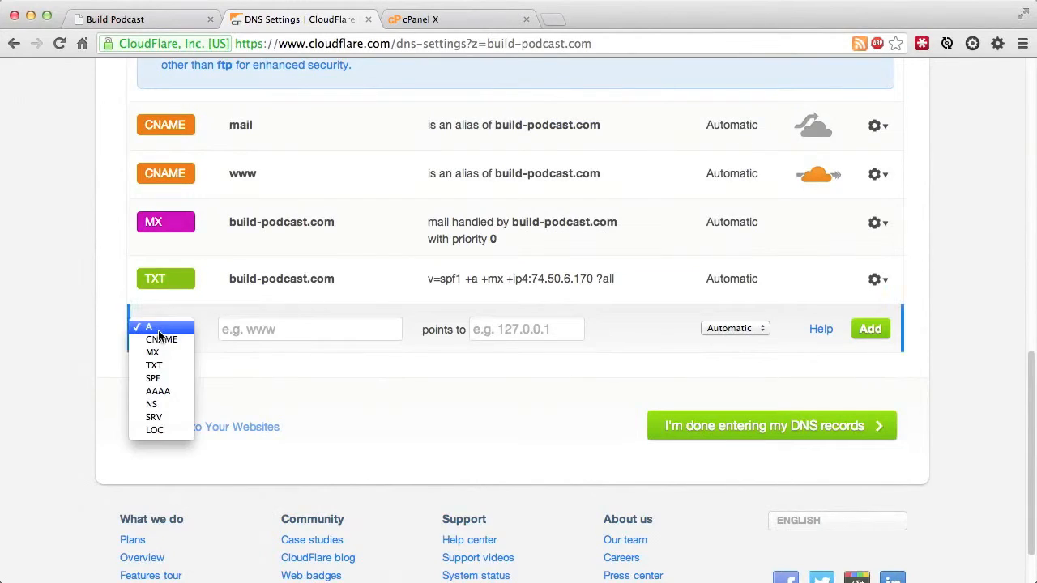
left_click(161, 340)
type("subdomain")
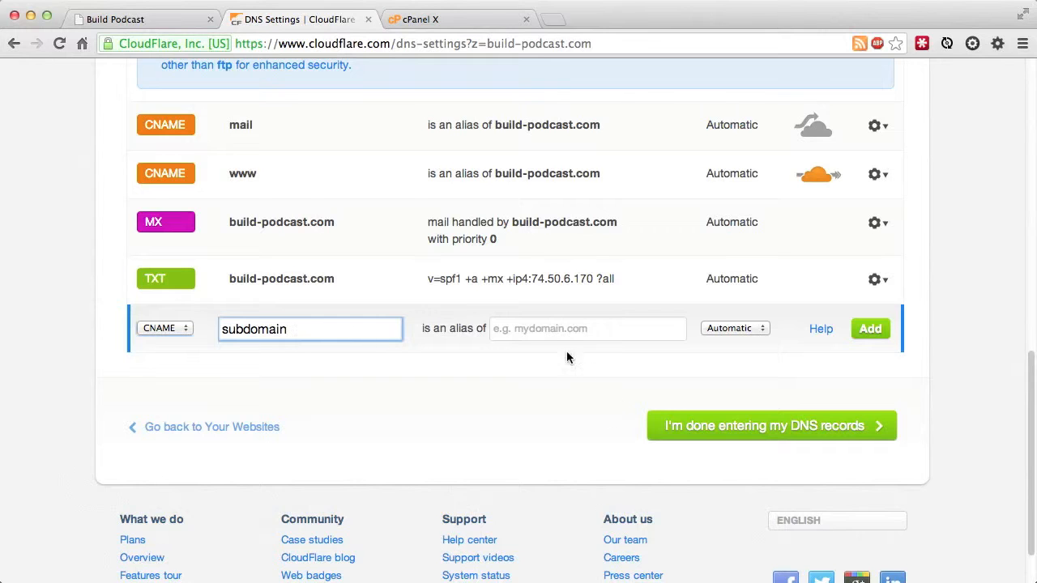
key("Tab")
type("build-podcast.com")
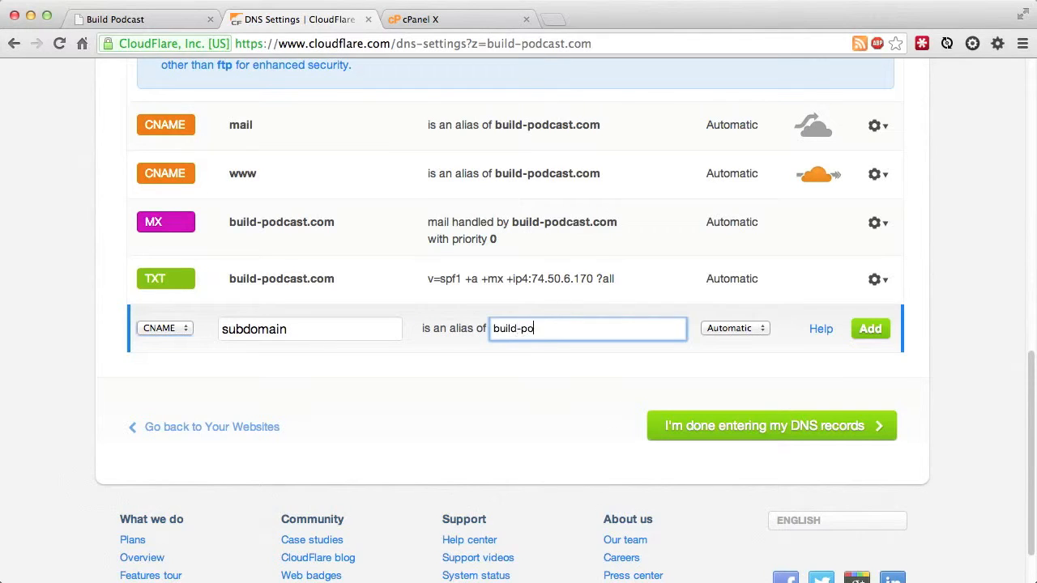
left_click(871, 330)
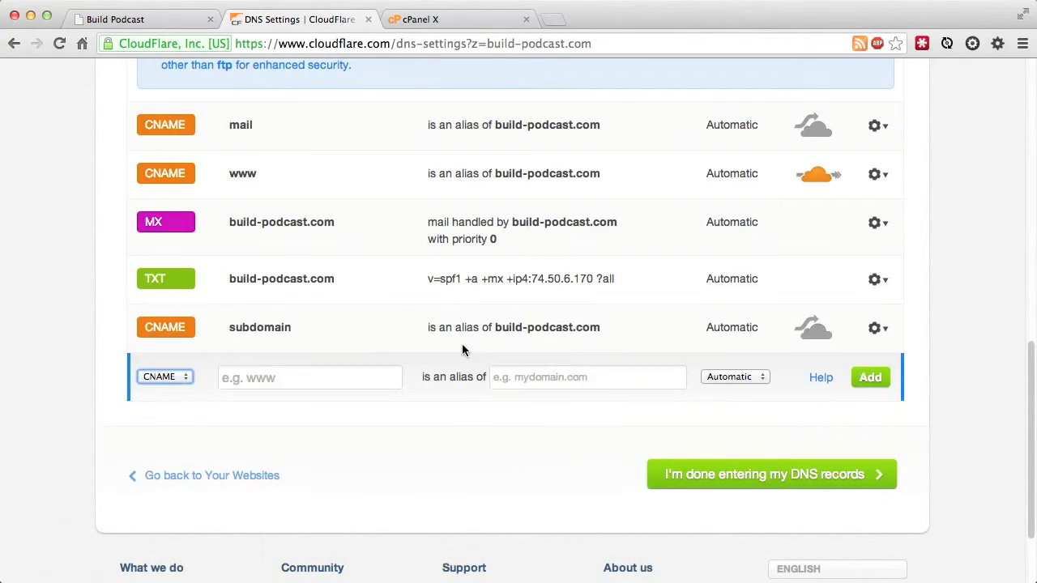
Step: Route the subdomain CNAME record through CloudFlare and reload subdomain.build-podcast.com in the incognito window
left_click(816, 333)
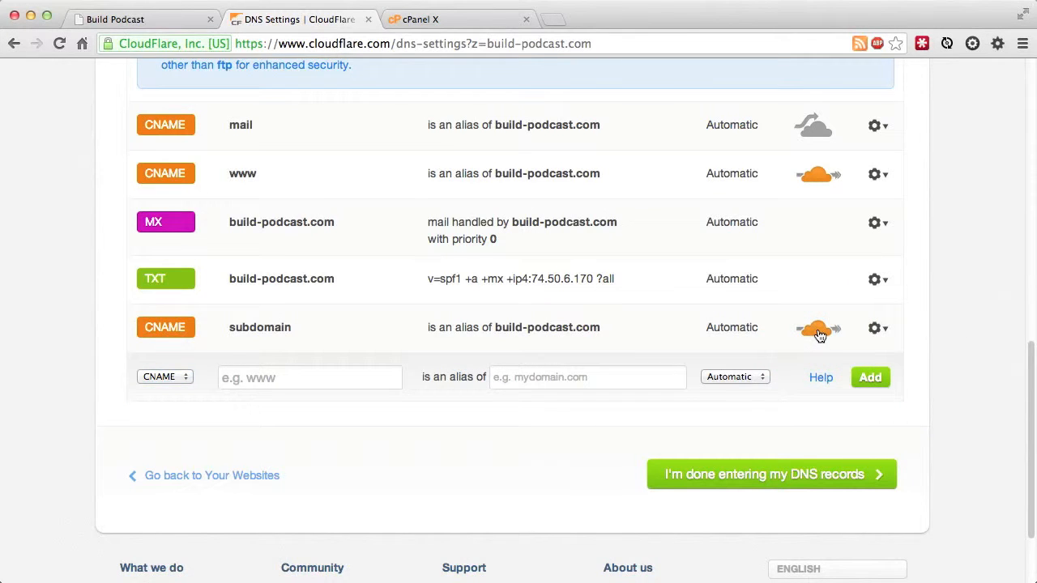
scroll(818, 332, "up", 5)
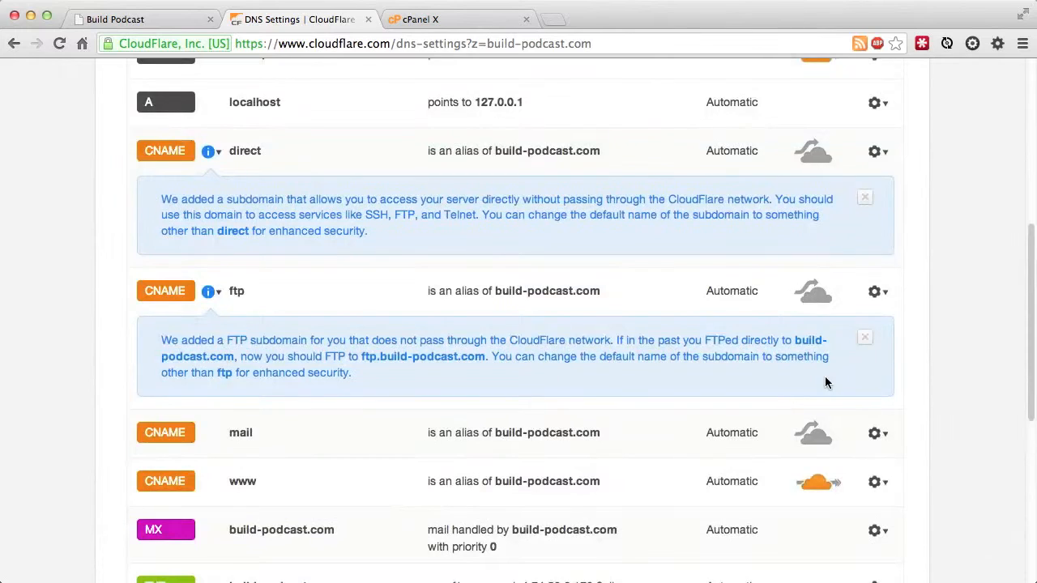
scroll(825, 376, "up", 3)
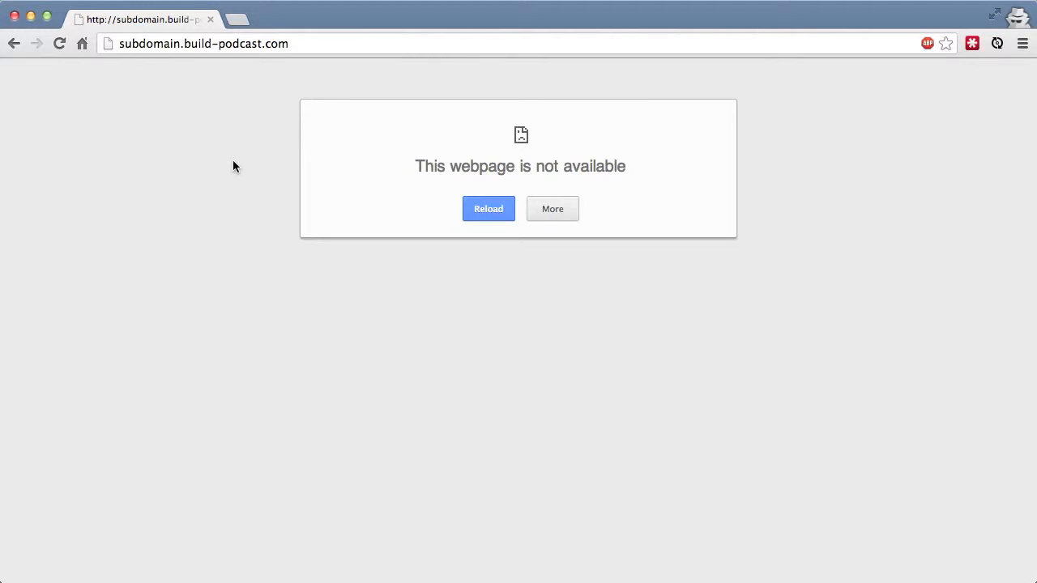
key("super+r")
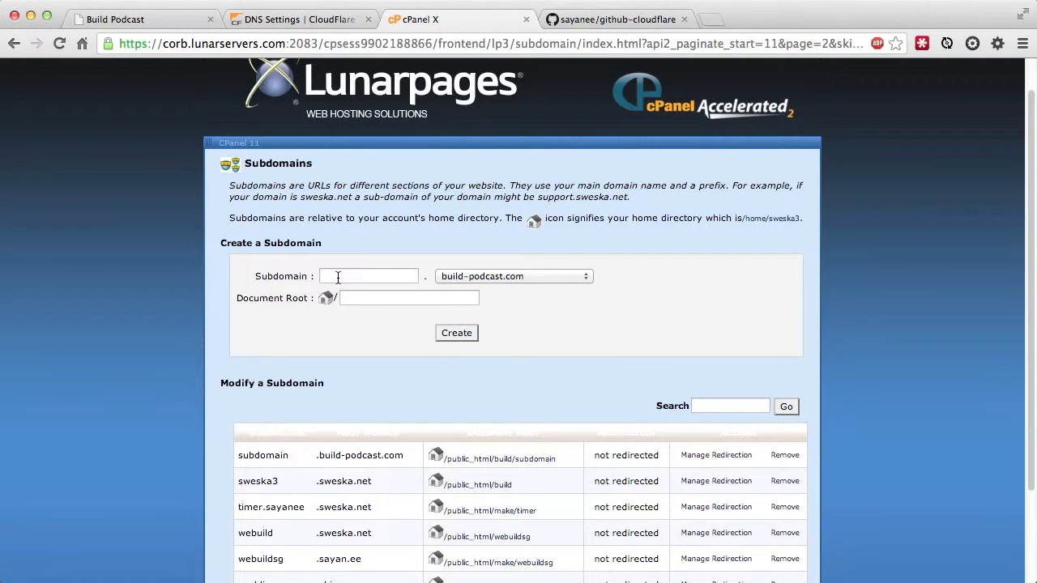
Step: Enter ghpages in cPanel as a new subdomain of build-podcast.com with the document root public_html/build/ghpages
left_click(338, 277)
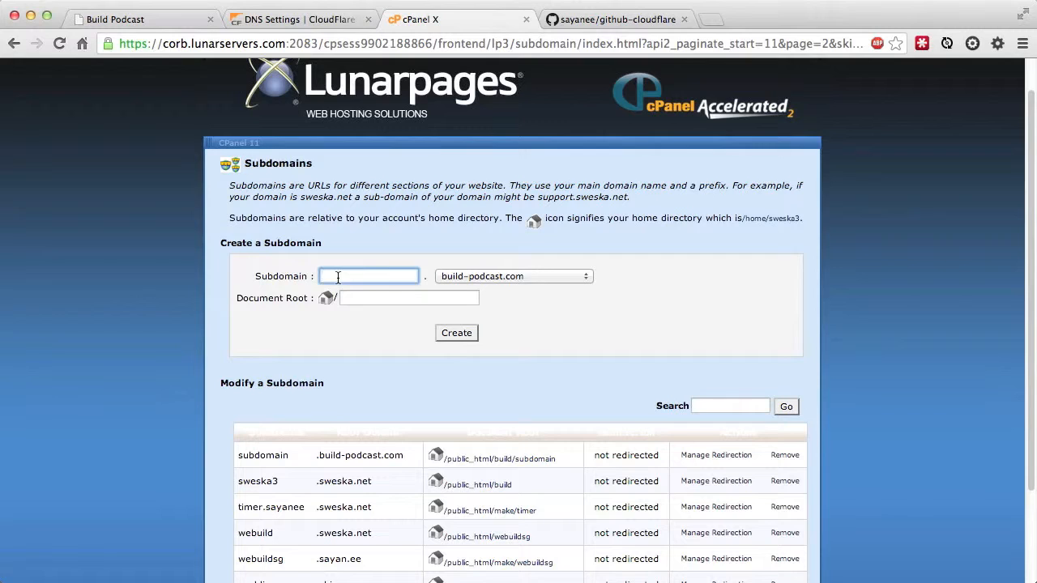
type("ghpages")
left_click(371, 298)
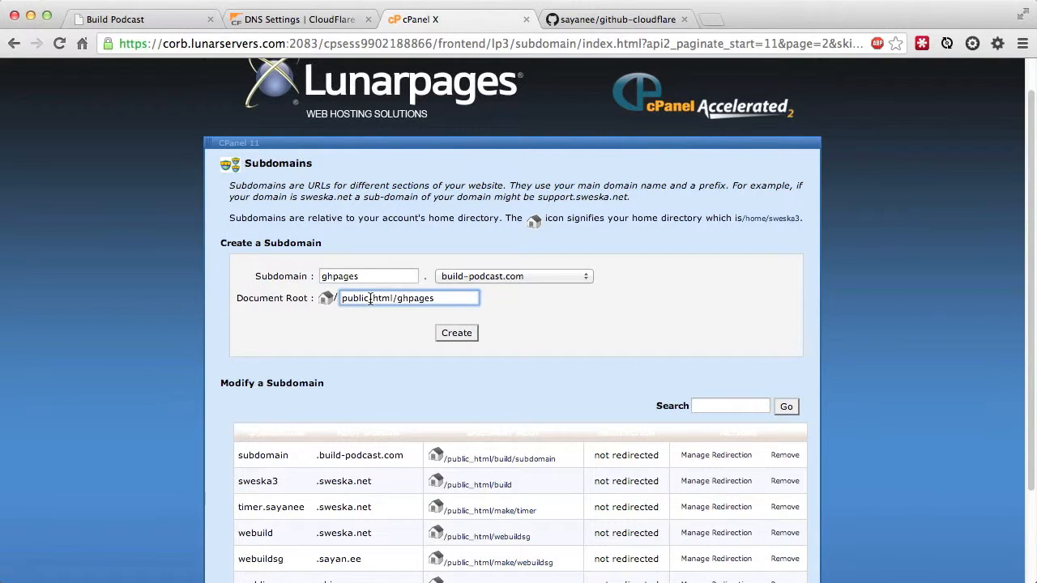
type("build/")
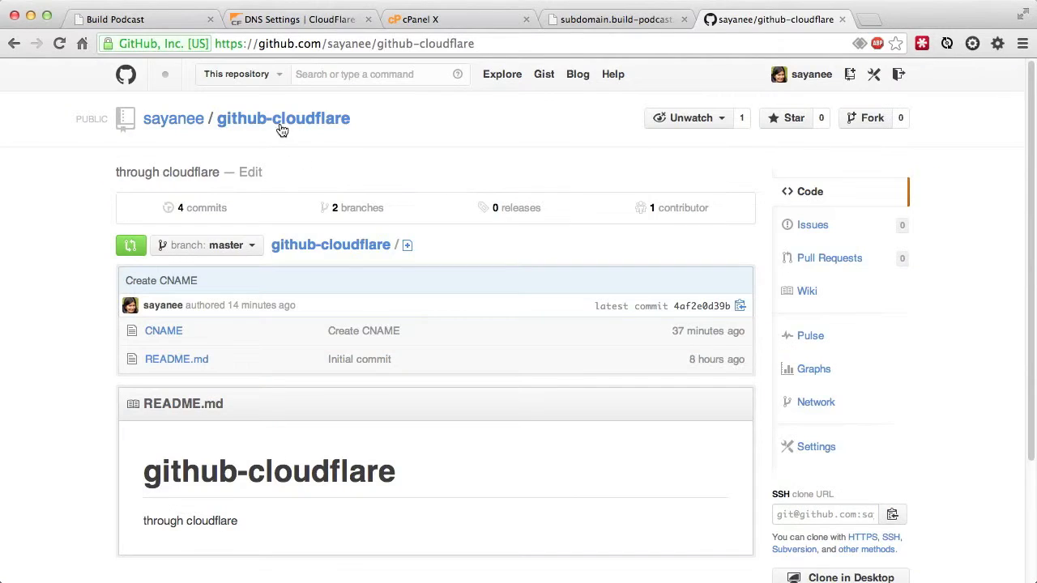
Step: View the github-cloudflare repository on GitHub and switch from the master branch to gh-pages
left_click(280, 128)
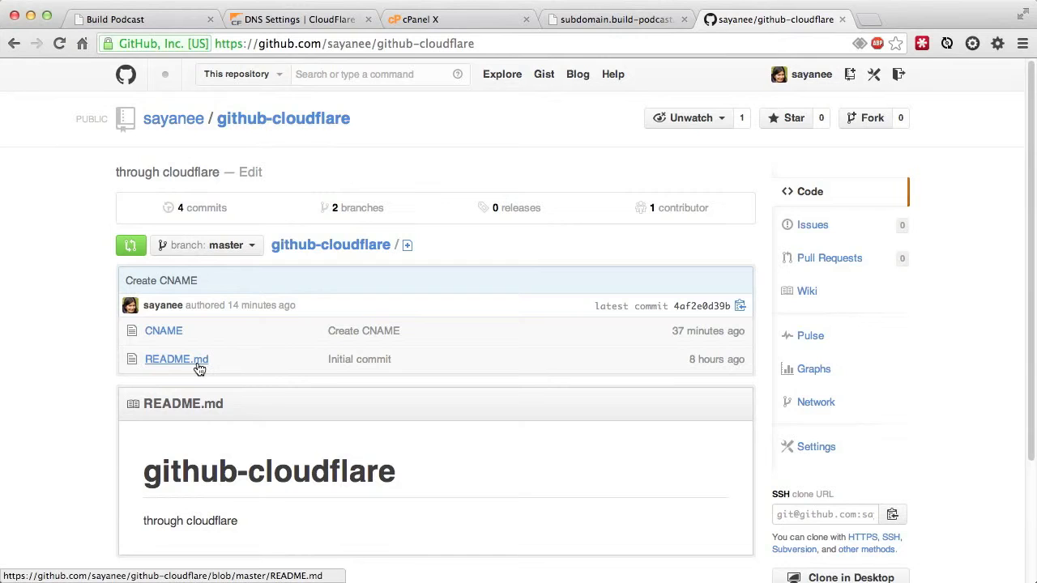
left_click(231, 254)
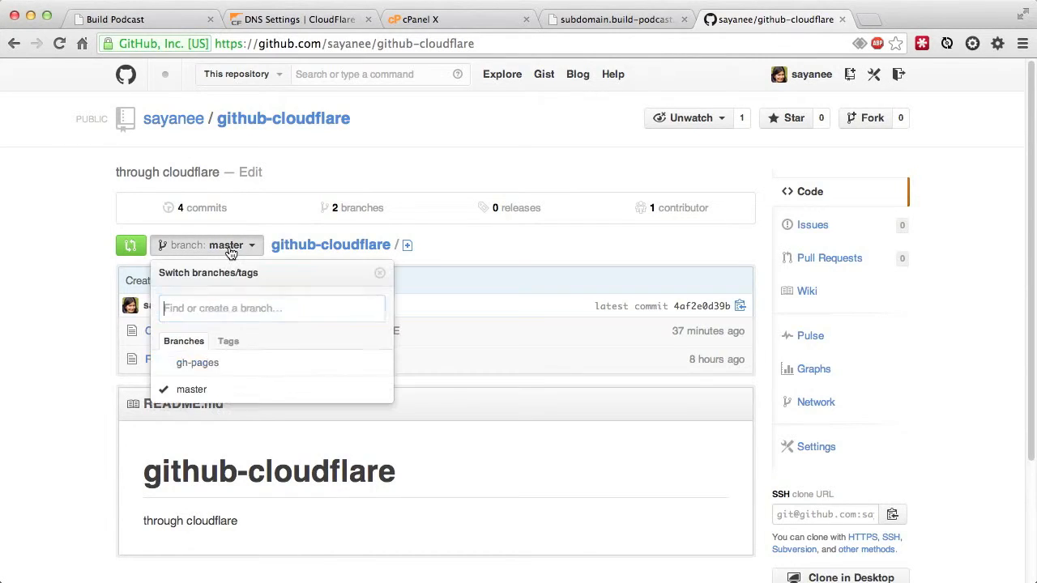
left_click(209, 366)
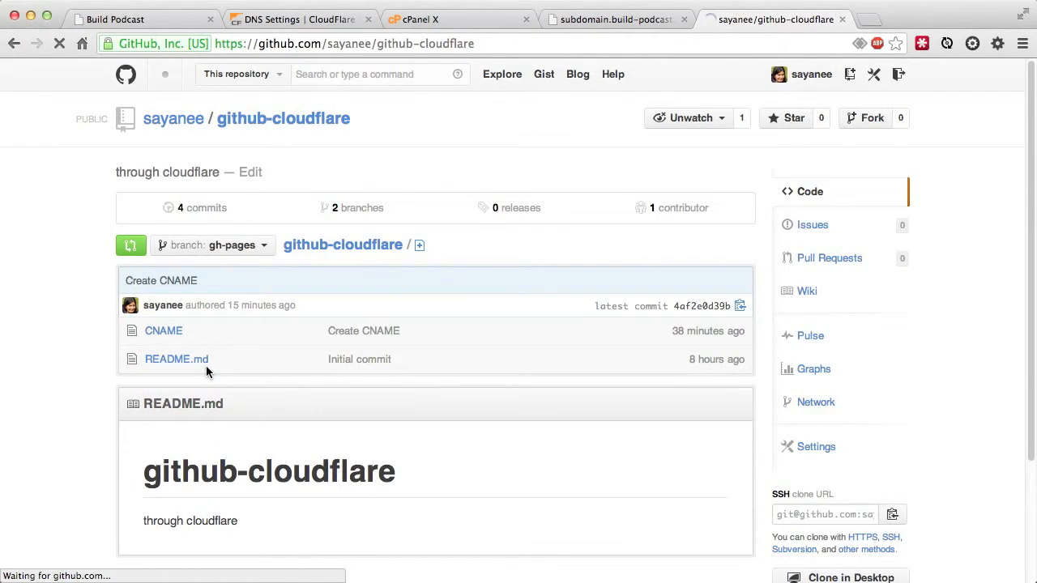
scroll(192, 355, "down", 2)
scroll(194, 357, "down", 2)
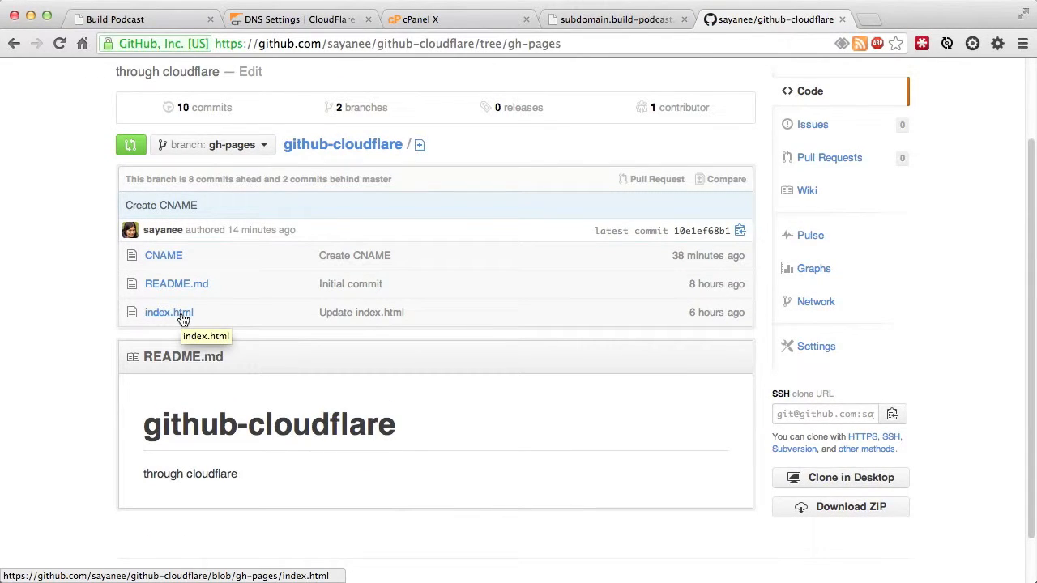
Step: Examine the contents of the index.html and CNAME files on the gh-pages branch
left_click(183, 317)
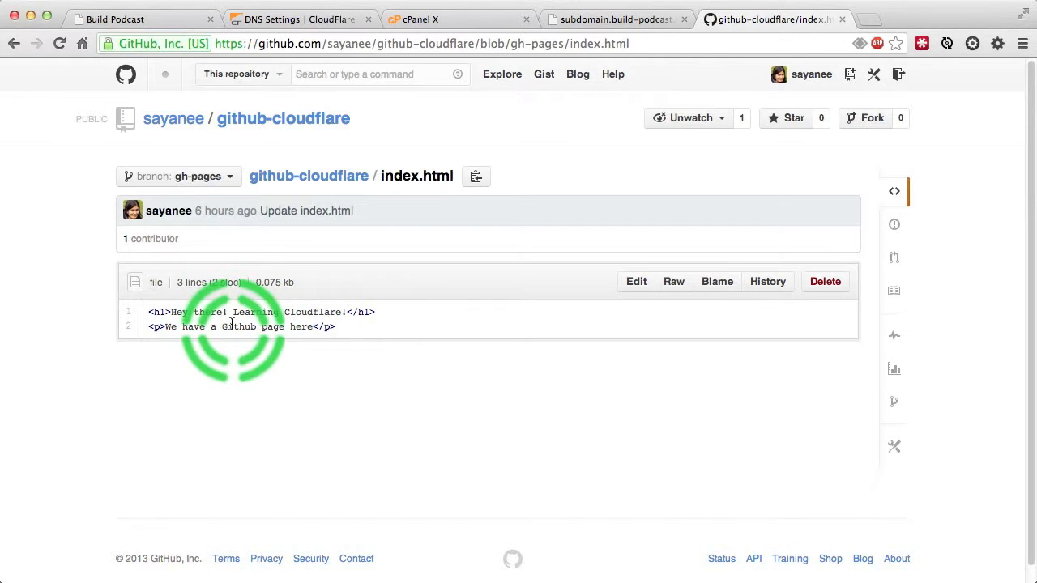
left_click(14, 45)
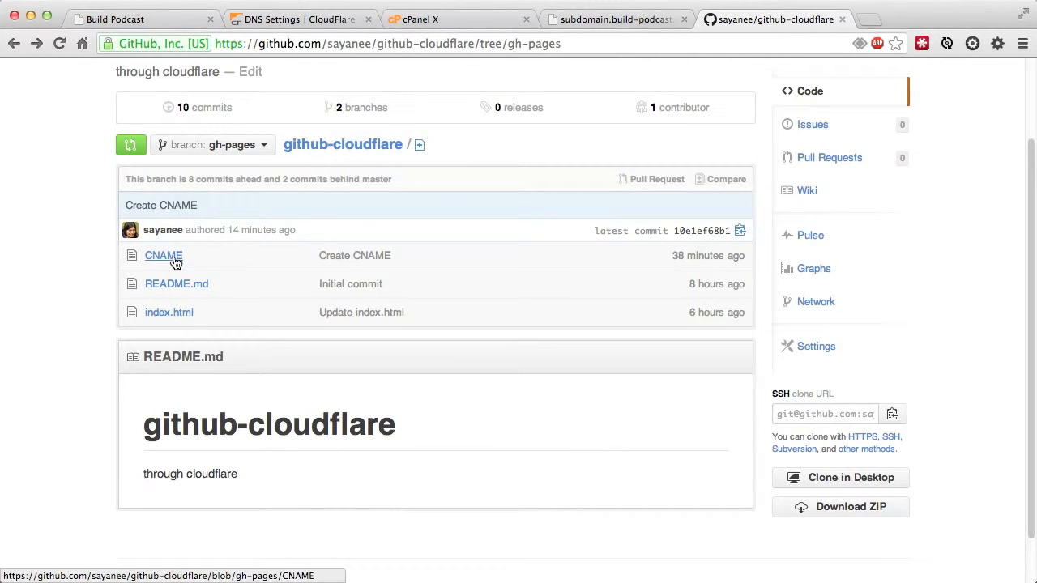
left_click(175, 258)
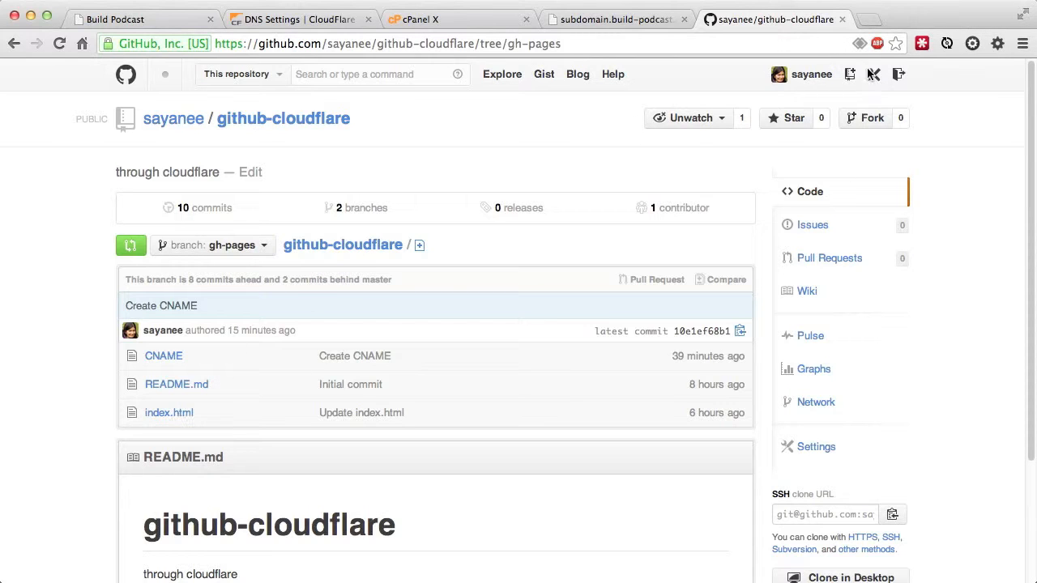
Step: Open the github-cloudflare project page on the account's github.io domain in a new browser tab
left_click(867, 19)
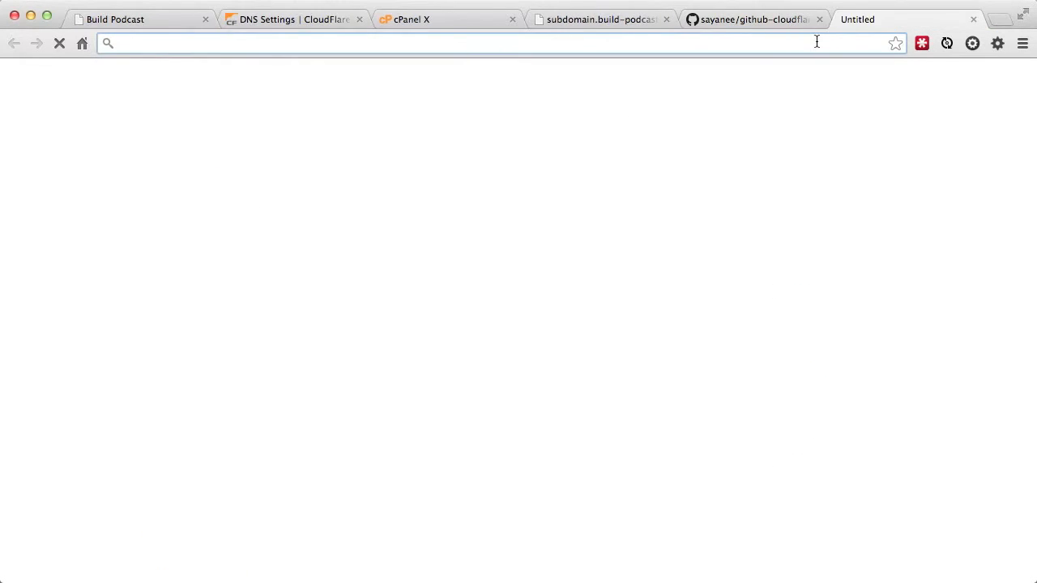
type("sayanee.")
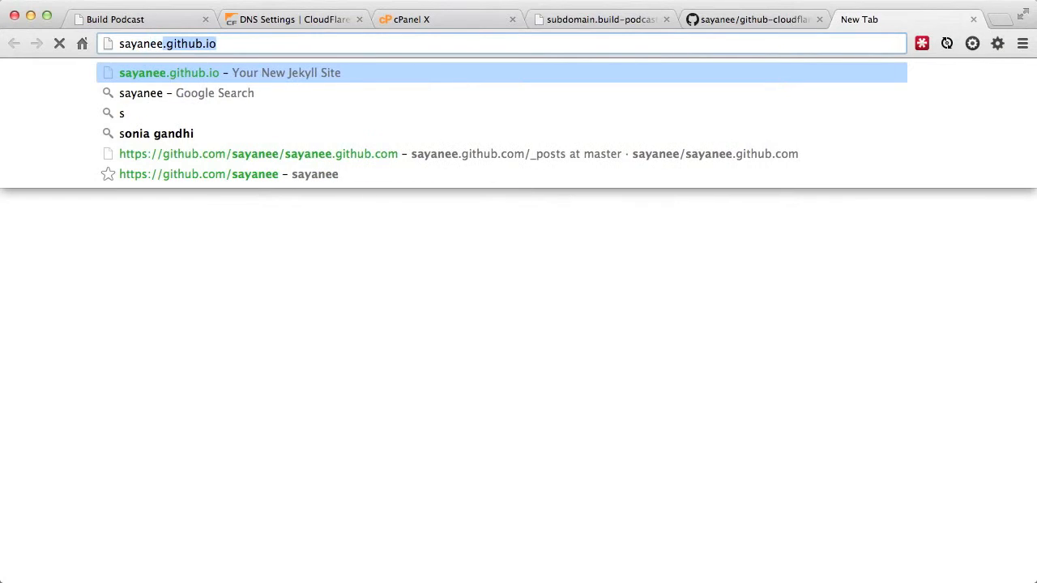
type("github.io")
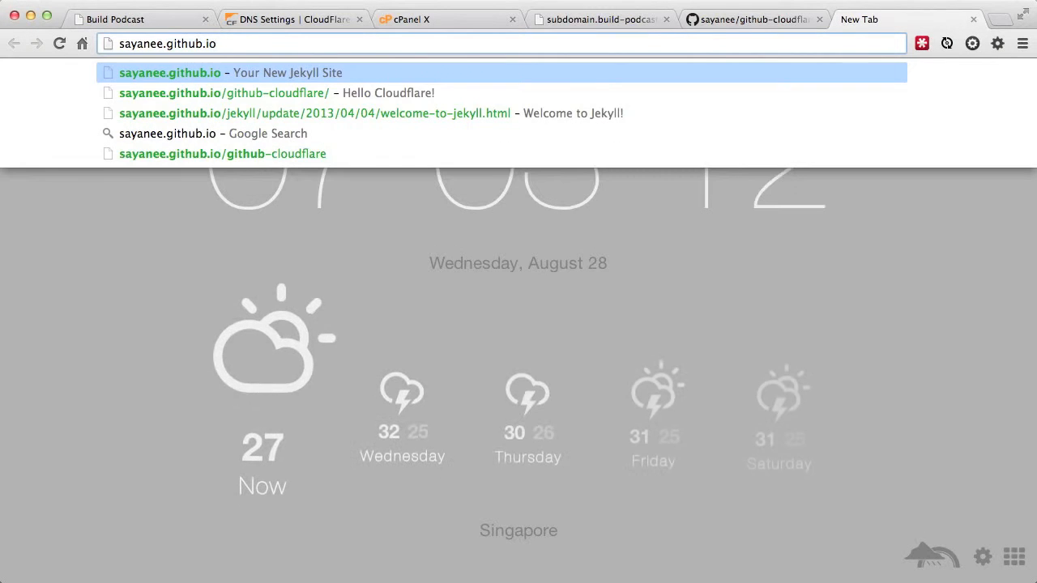
type("/cl")
key("BackSpace")
key("BackSpace")
type("git")
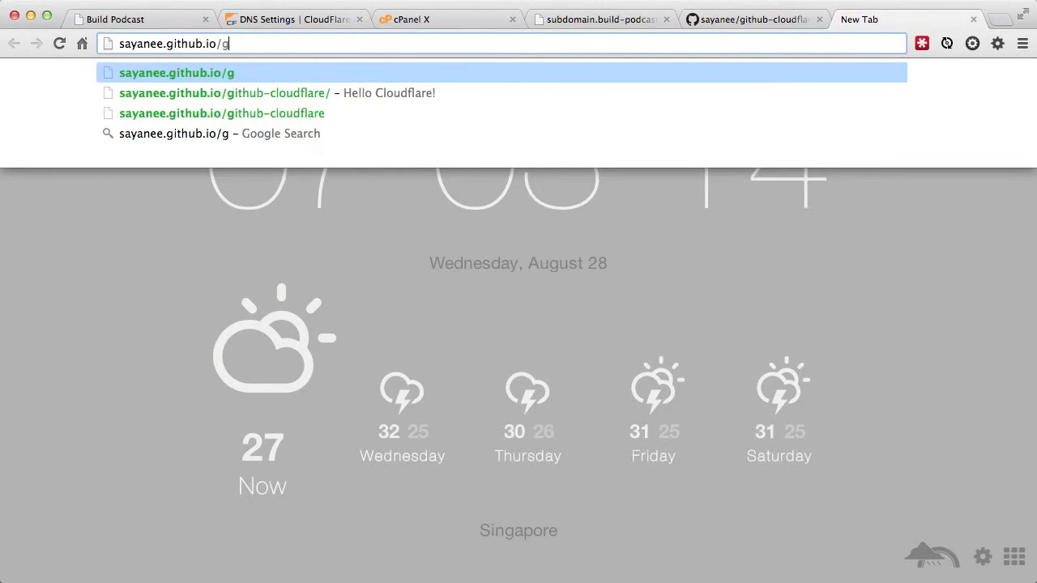
key("Down")
key("Return")
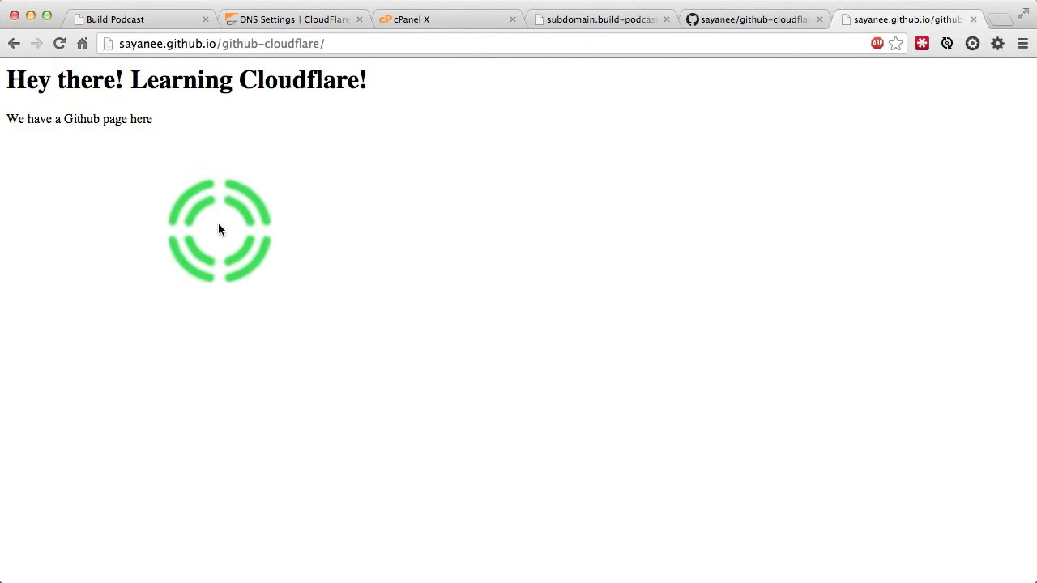
Step: View the HTML source of the github-cloudflare GitHub page at an enlarged text size
right_click(218, 224)
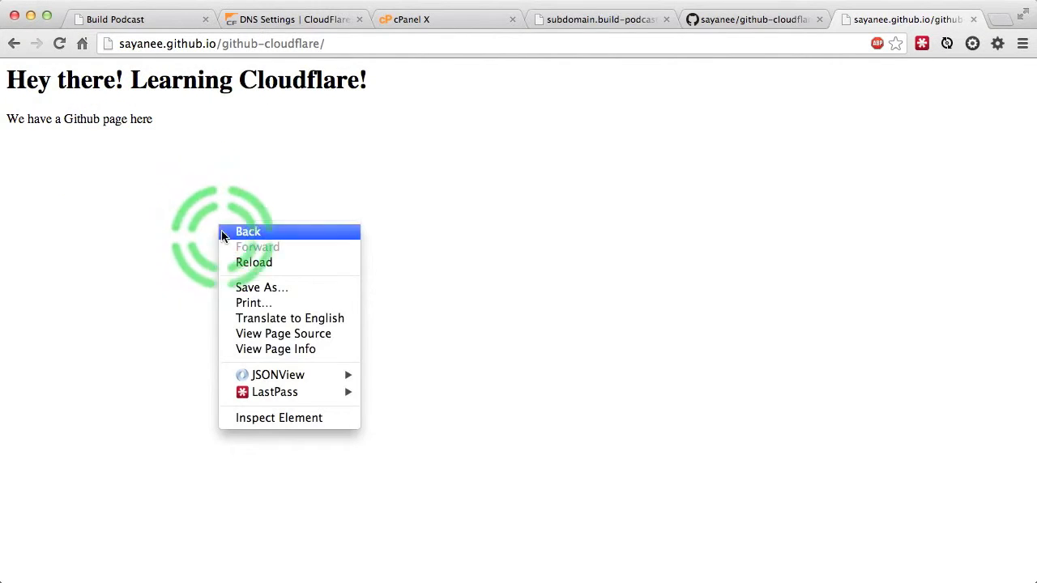
left_click(265, 336)
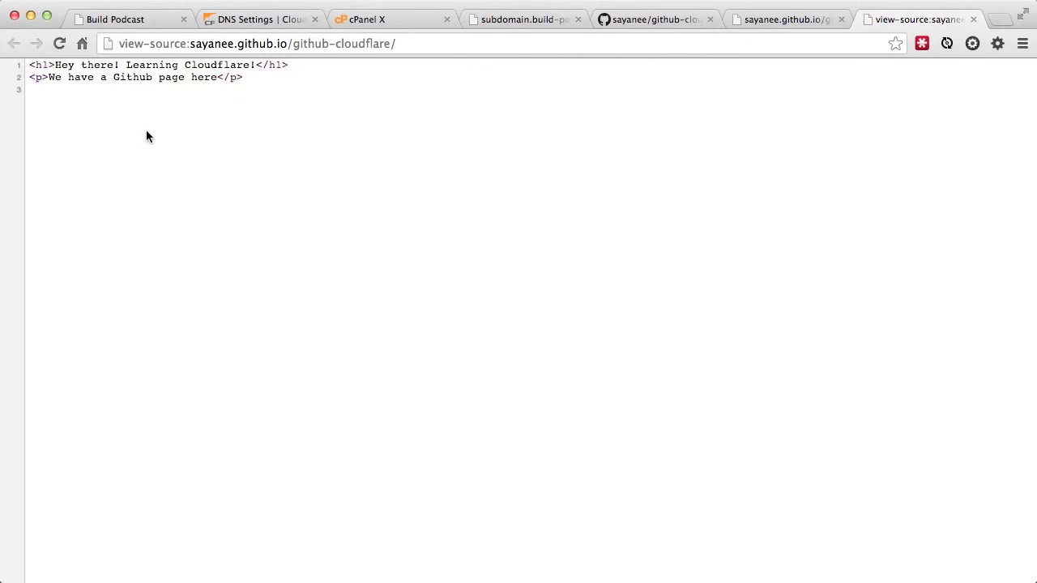
key("super+equal")
key("super+equal")
key("super+equal")
key("super+equal")
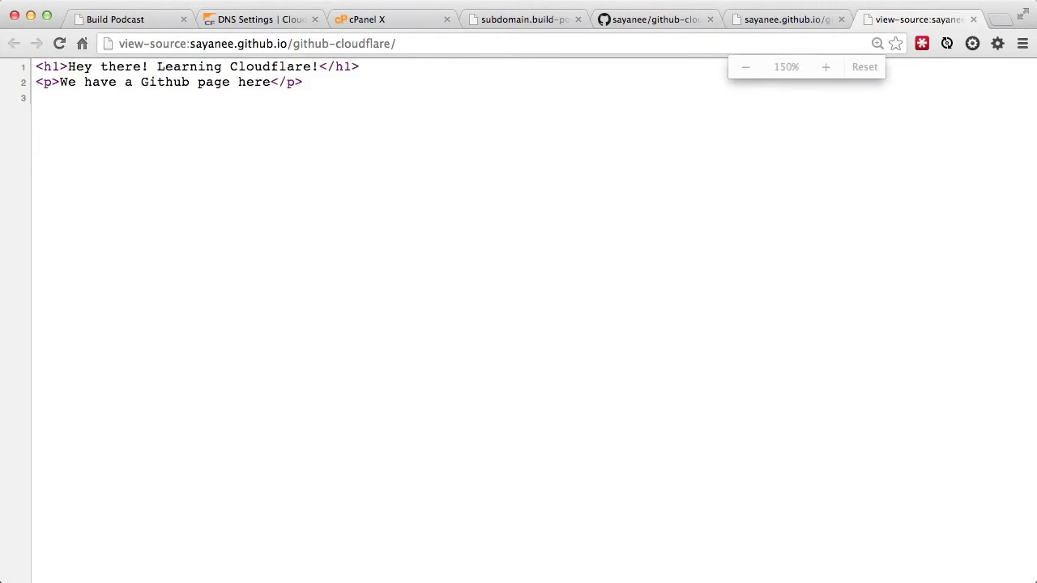
Step: Load ghpages.build-podcast.com in place of the page source to test whether the subdomain resolves
left_click(817, 44)
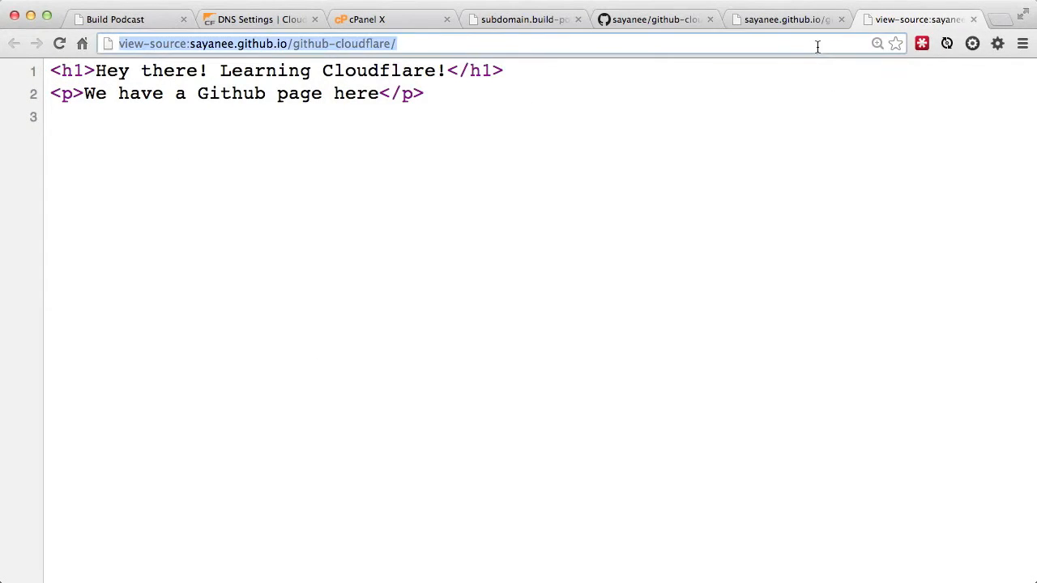
type("gh")
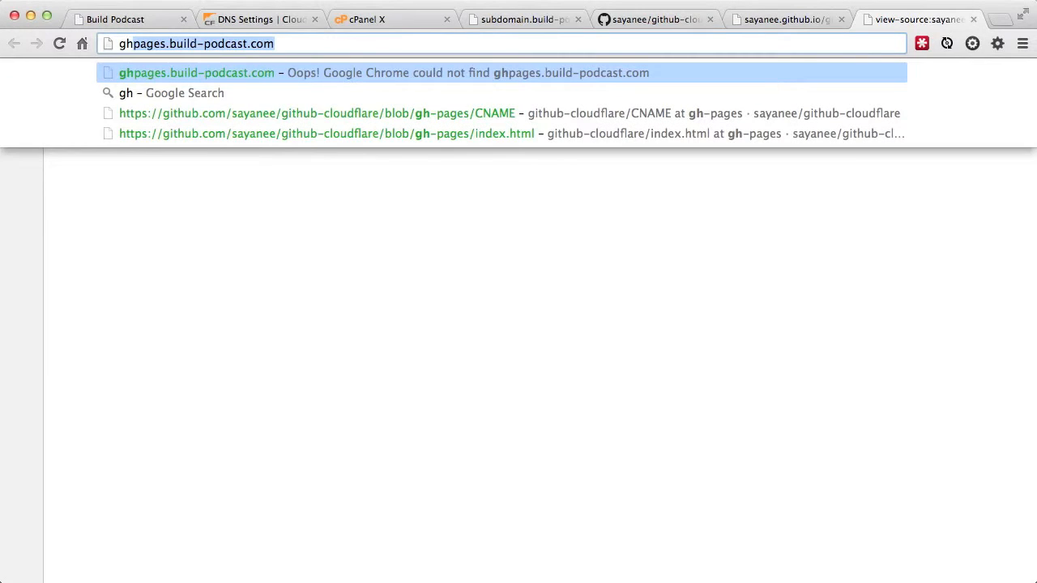
key("Return")
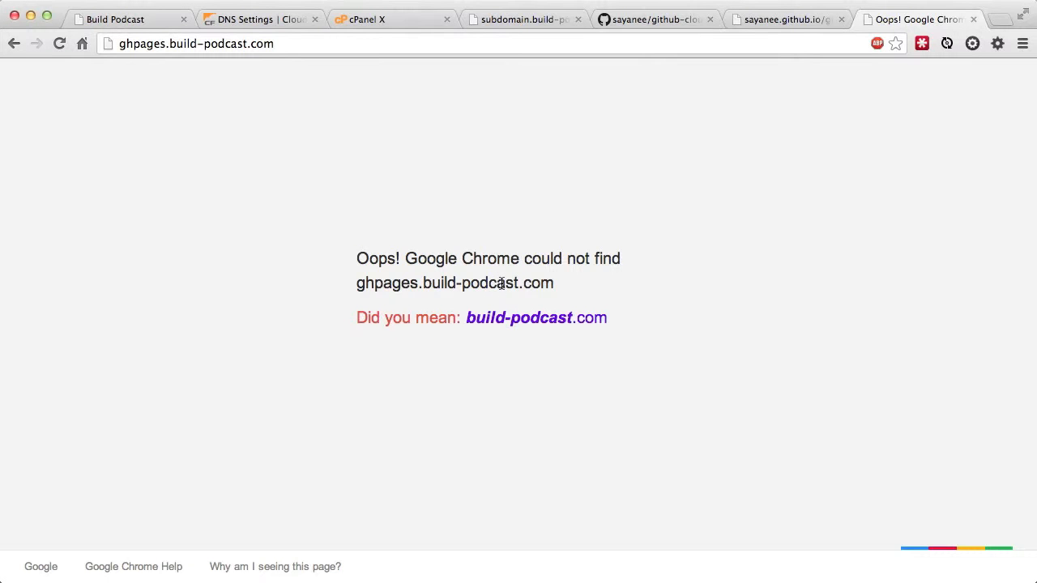
Step: Start a new CNAME record named ghpages in CloudFlare's DNS settings for build-podcast.com
left_click(272, 21)
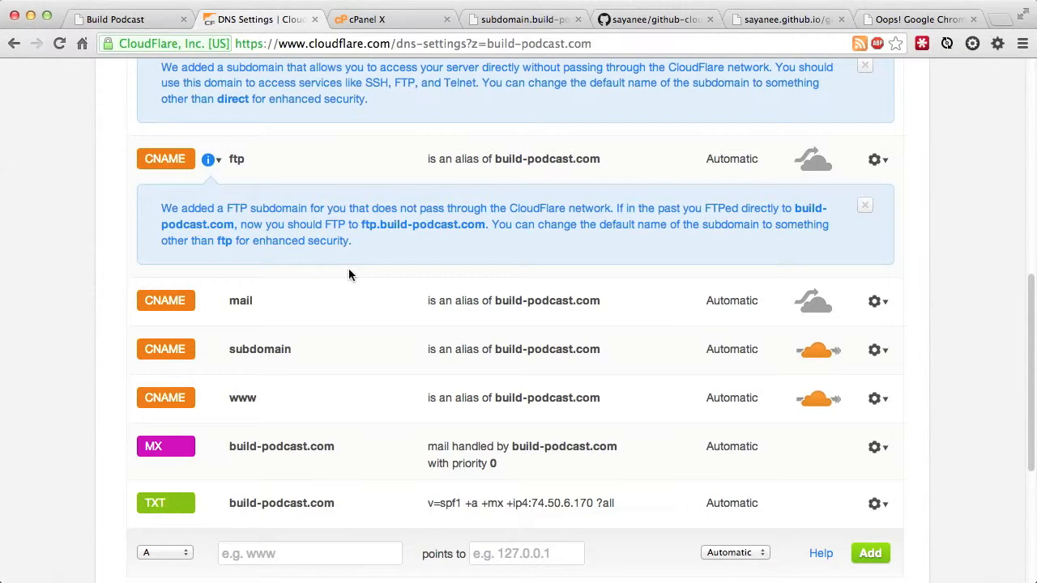
scroll(349, 275, "down", 3)
left_click(172, 388)
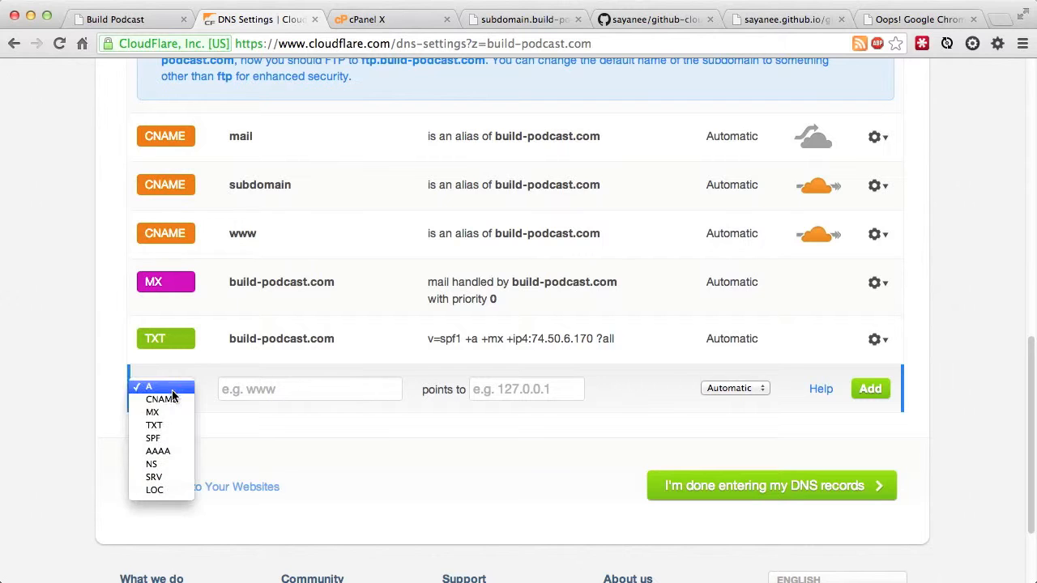
left_click(162, 398)
left_click(258, 390)
type("ghpages")
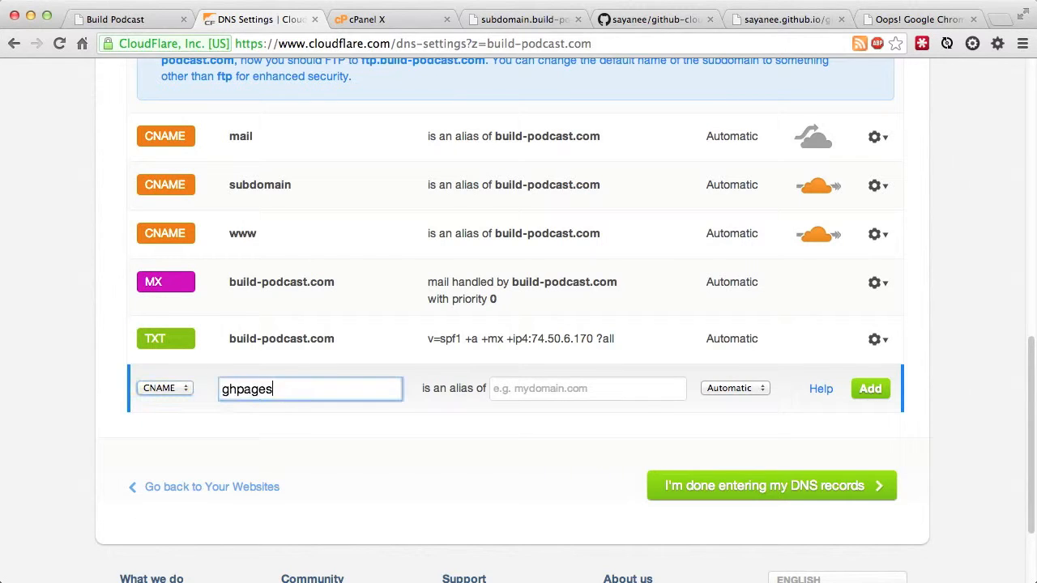
Step: Make the ghpages record an alias of the account's github.io domain, checked against the open GitHub page, and add it
left_click(531, 388)
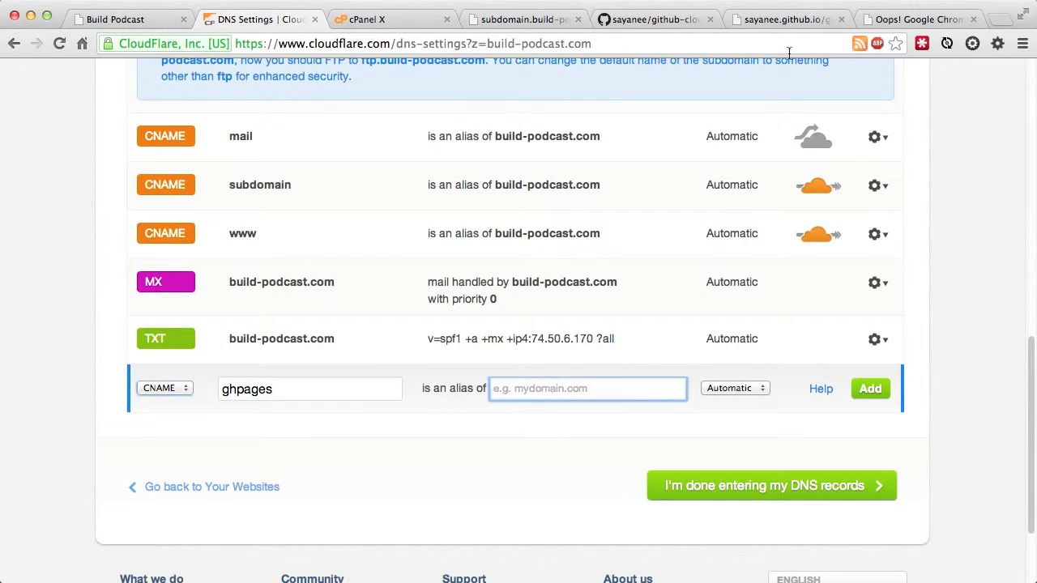
left_click(779, 19)
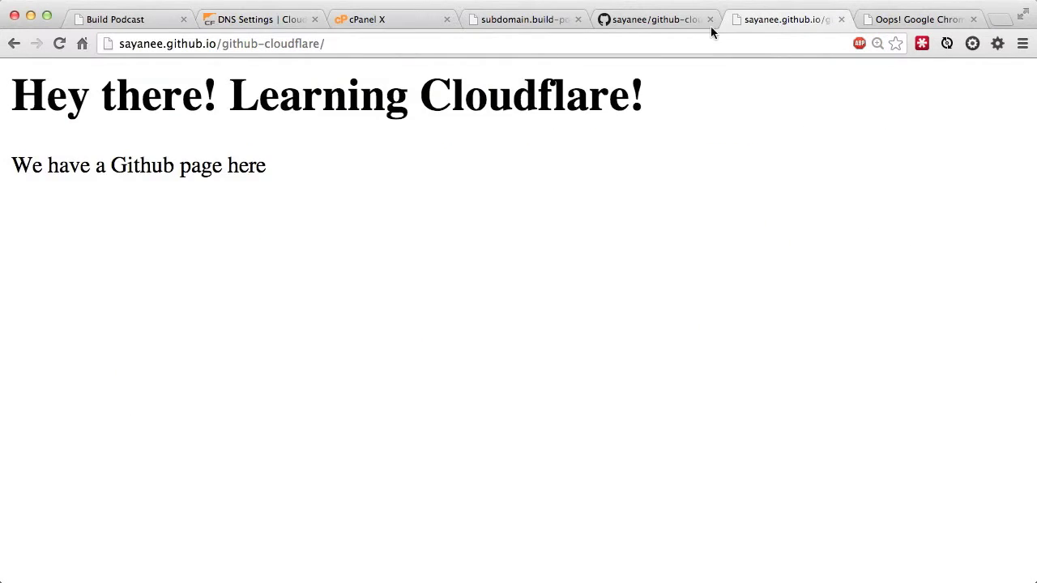
left_click(142, 43)
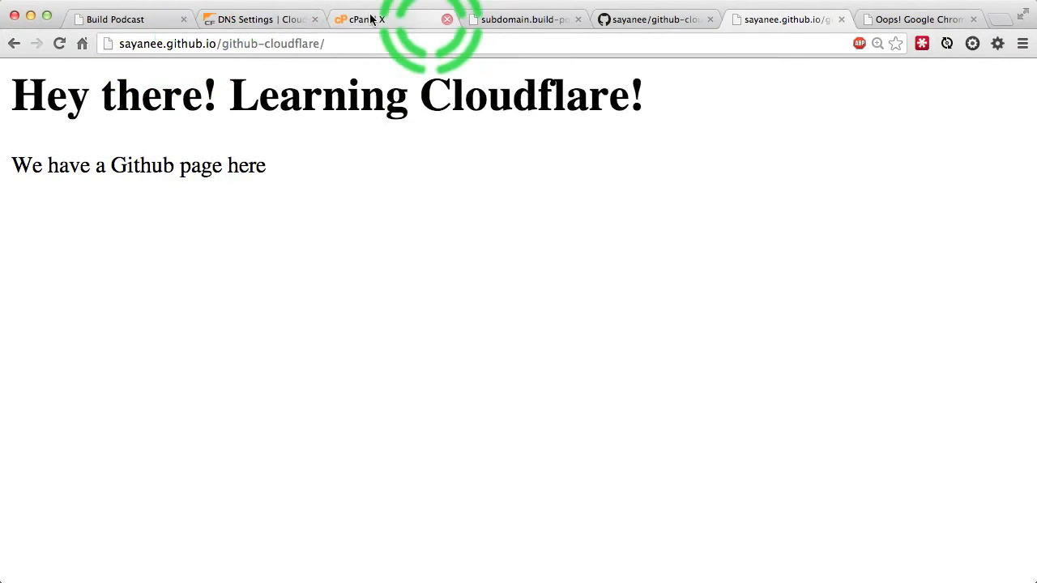
left_click(261, 19)
type("sayanee")
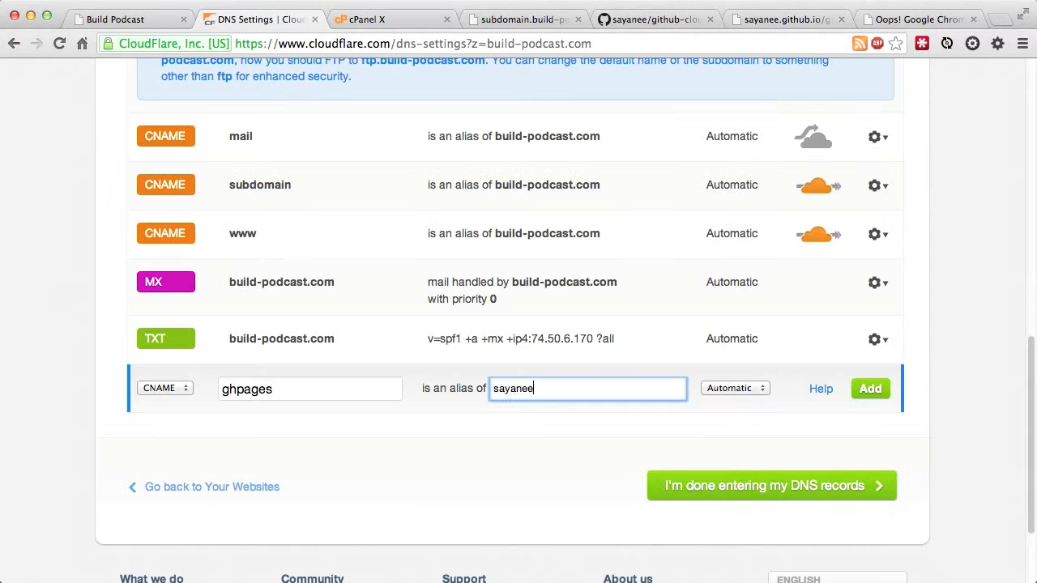
type(".github.io")
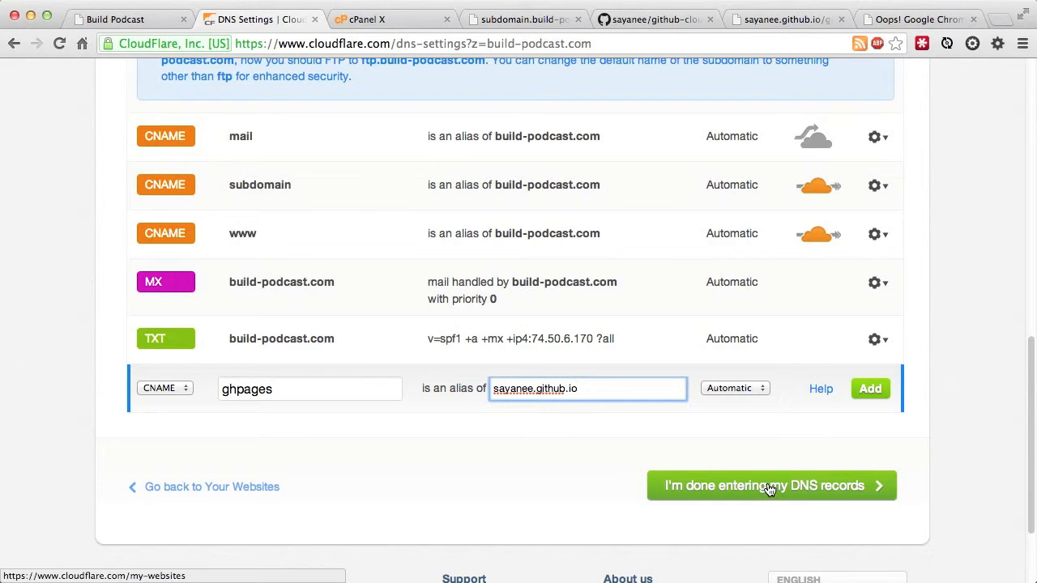
left_click(873, 392)
Step: Reload ghpages.build-podcast.com to test the new CNAME record
left_click(889, 24)
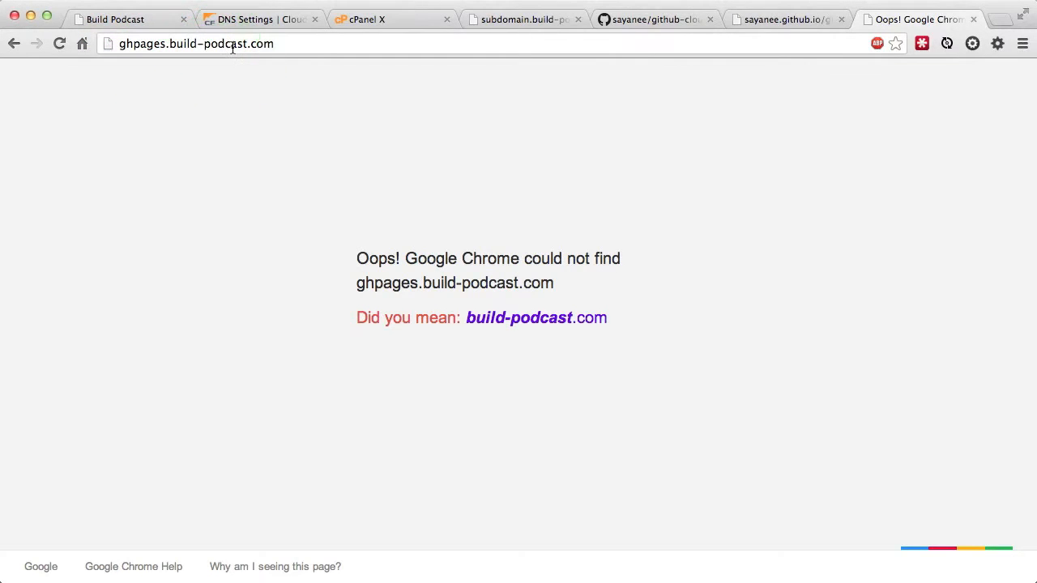
key("super+r")
key("super+r")
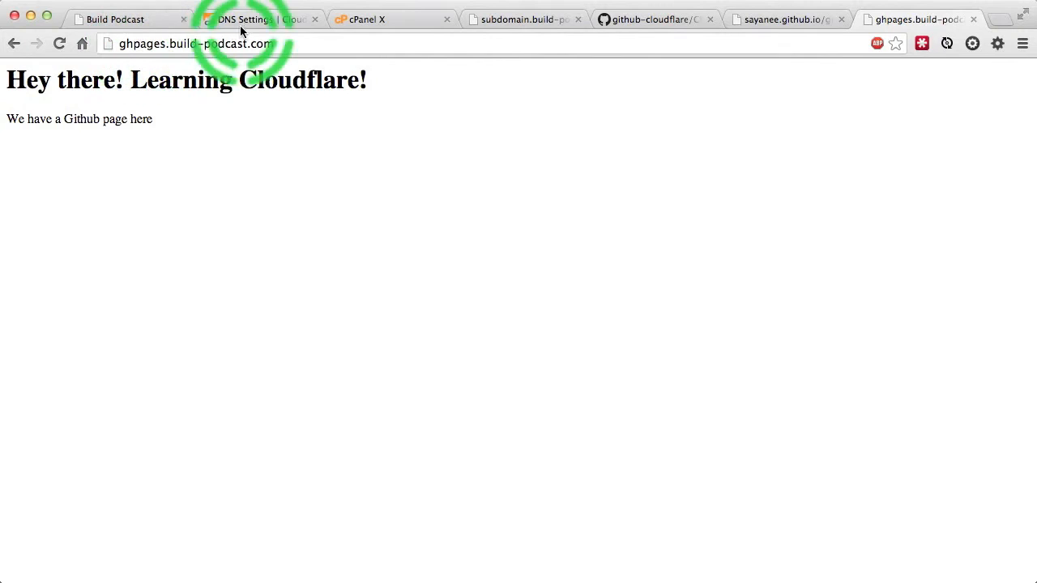
Step: Compare the repository's CNAME file and the original github.io page with the site at ghpages.build-podcast.com
key("super+5")
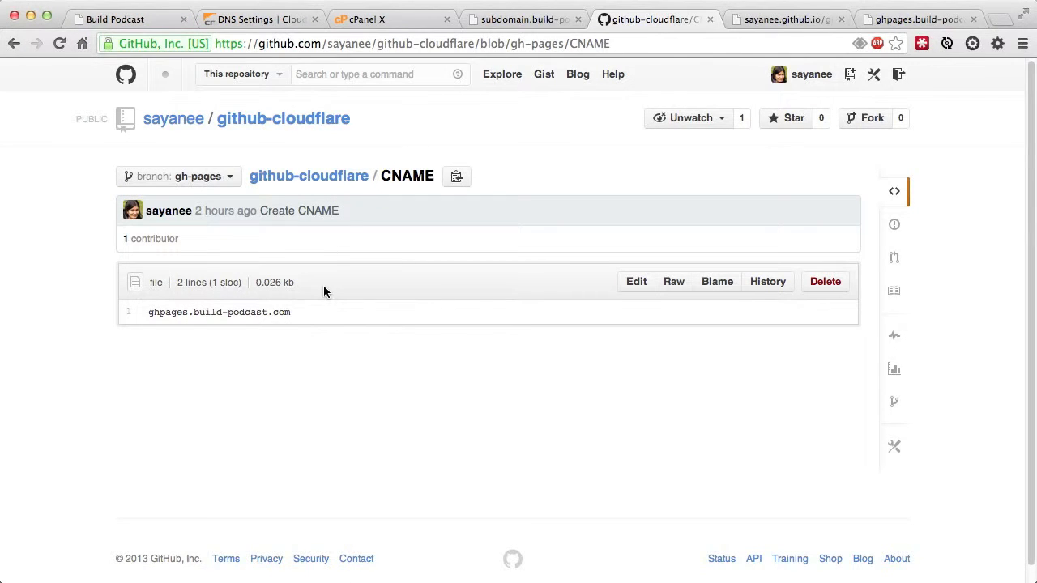
left_click(766, 19)
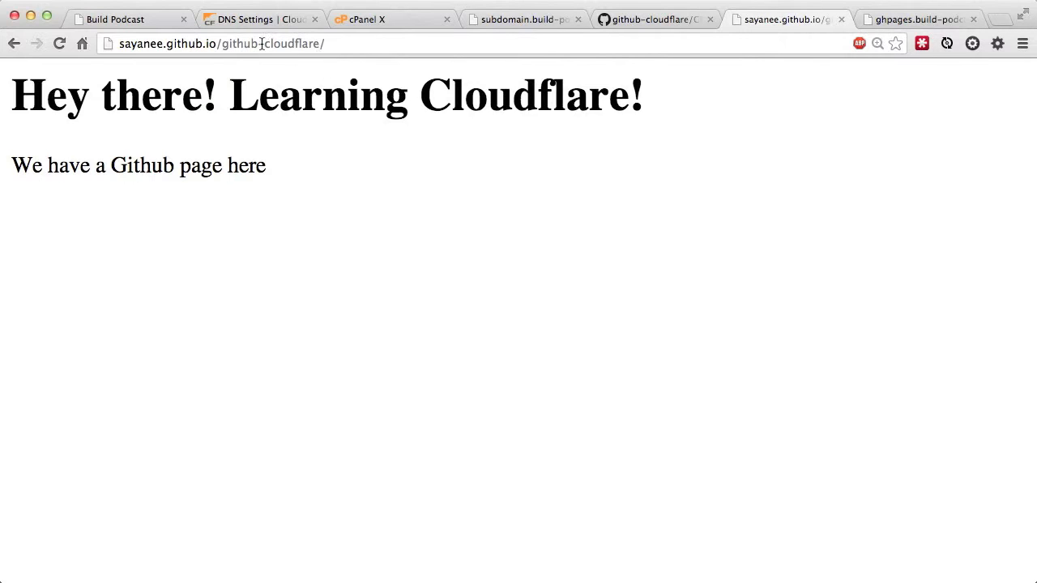
left_click(923, 21)
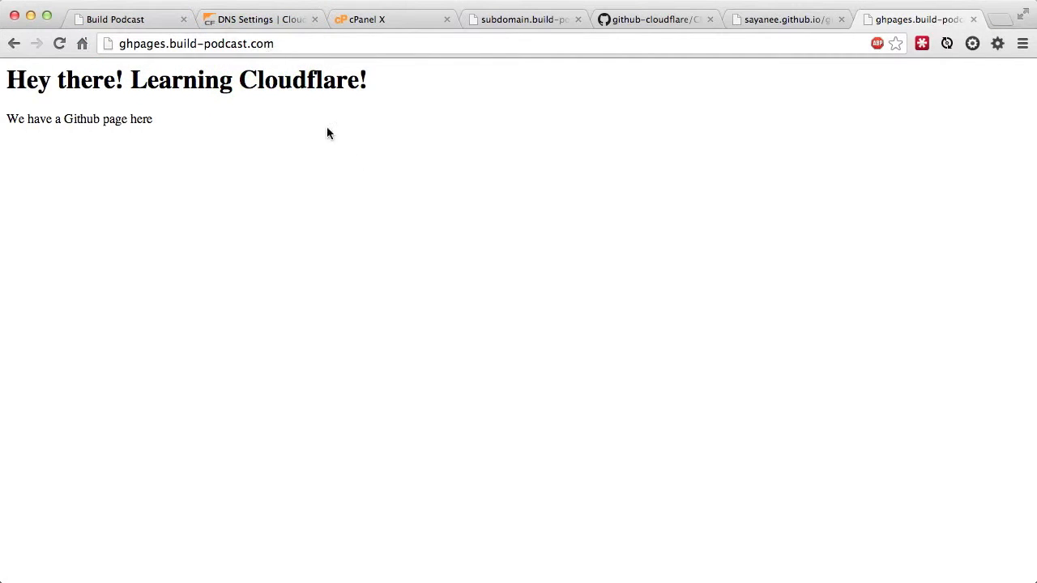
Step: Create the subdomain home of build-podcast.com in cPanel with the document root public_html/build/home
key("super+Tab")
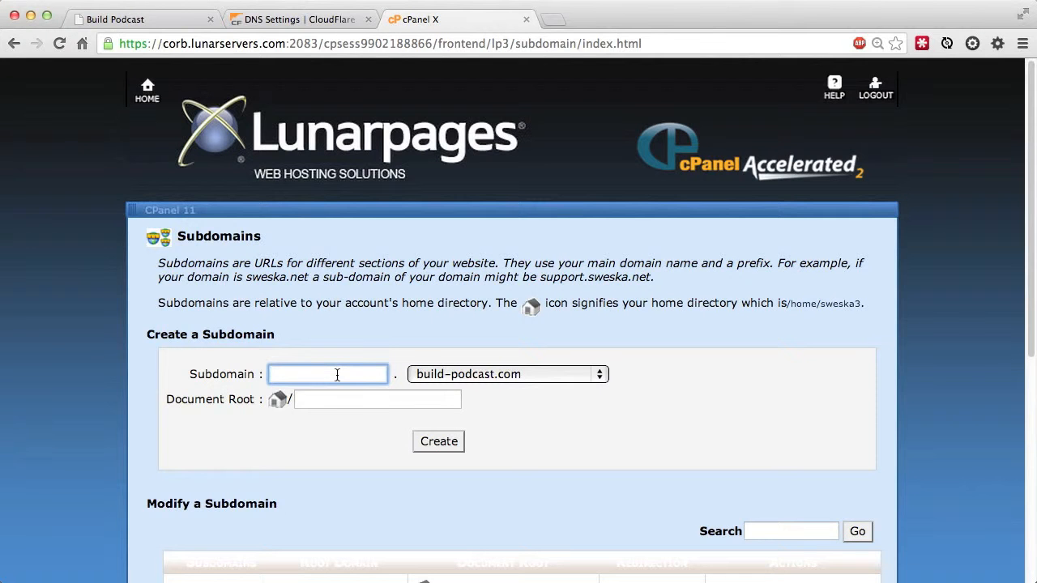
type("home")
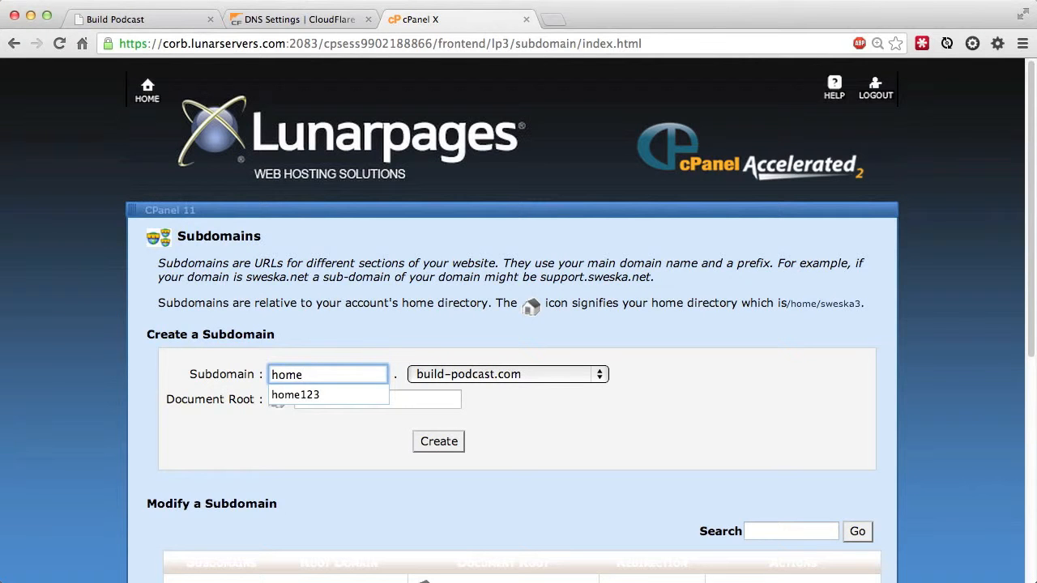
left_click(346, 435)
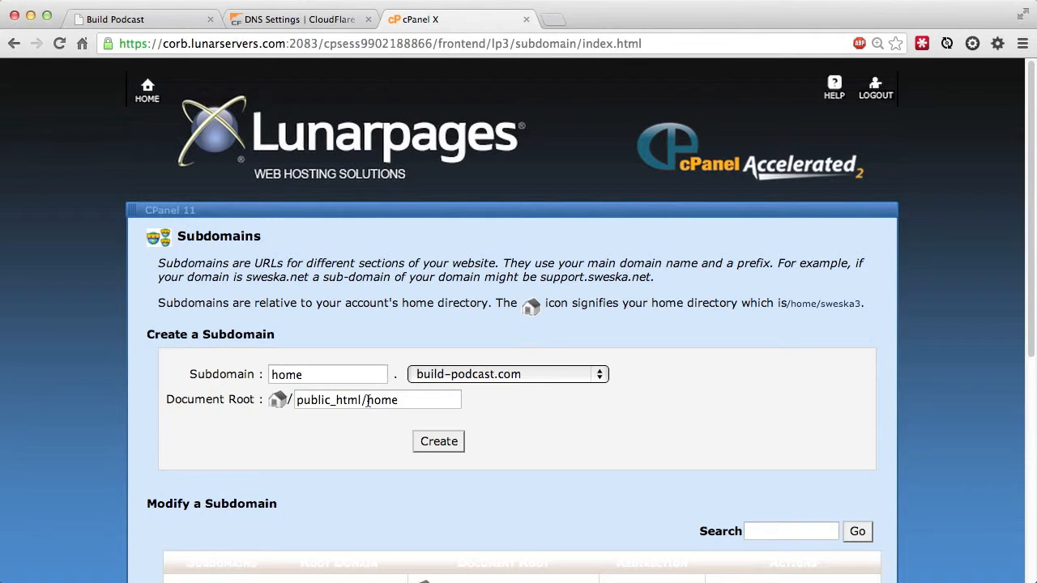
left_click(367, 400)
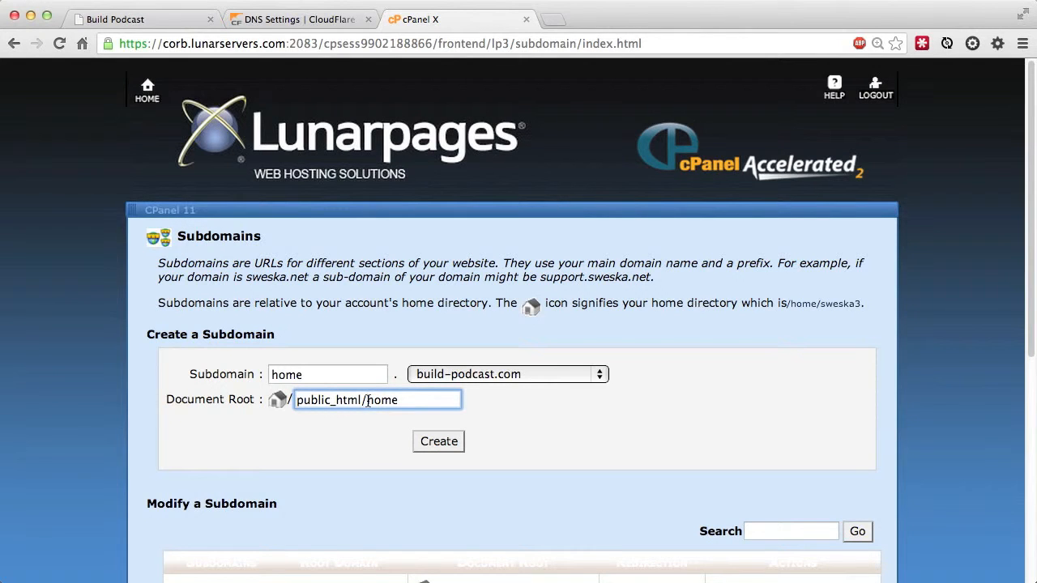
type("build/")
left_click(423, 437)
Step: Copy the address home.build-podcast.com from cPanel and load it in a new browser tab
left_click_drag(324, 263, 164, 263)
key("super+c")
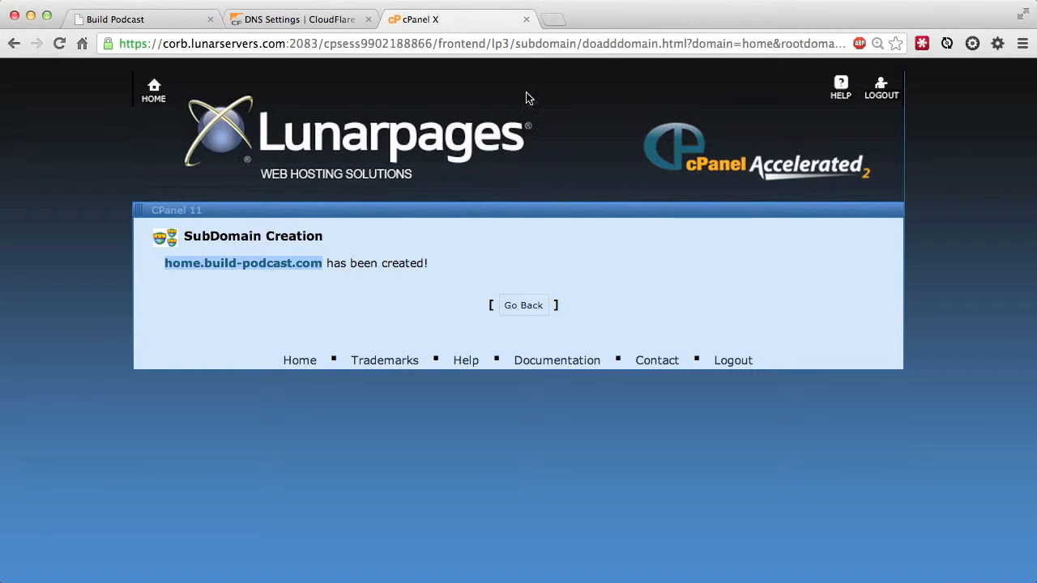
left_click(554, 20)
key("super+v")
key("Return")
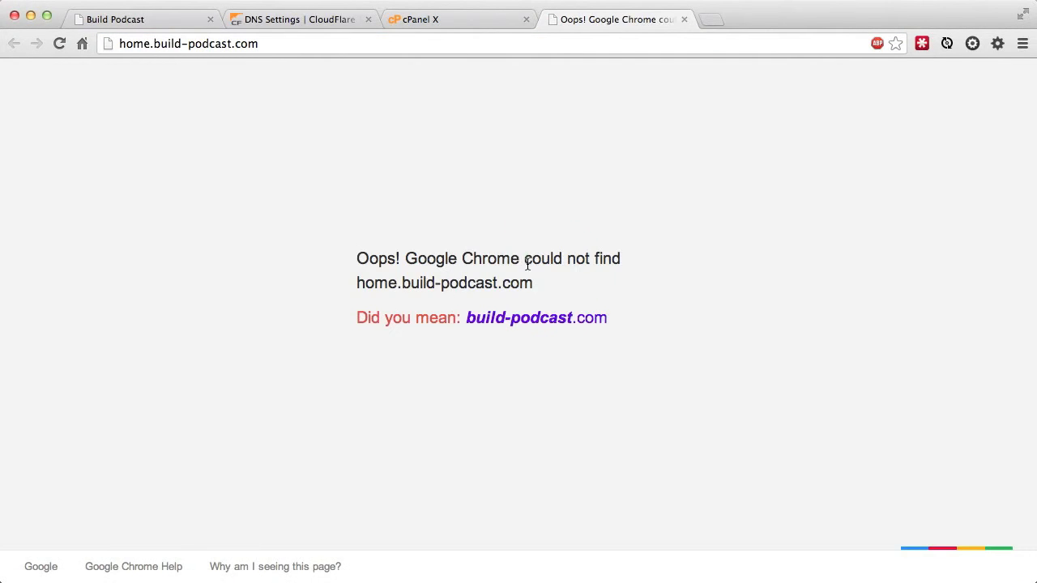
Step: Switch to the terminal and start the Apache server with sudo apachectl start, entering the account password
left_click(527, 263)
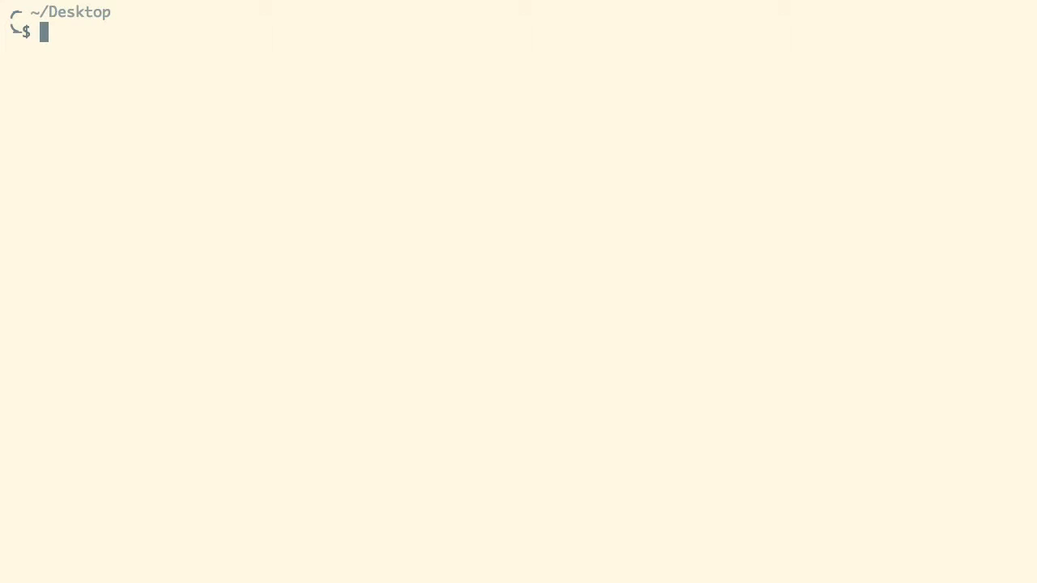
type("sudo apac")
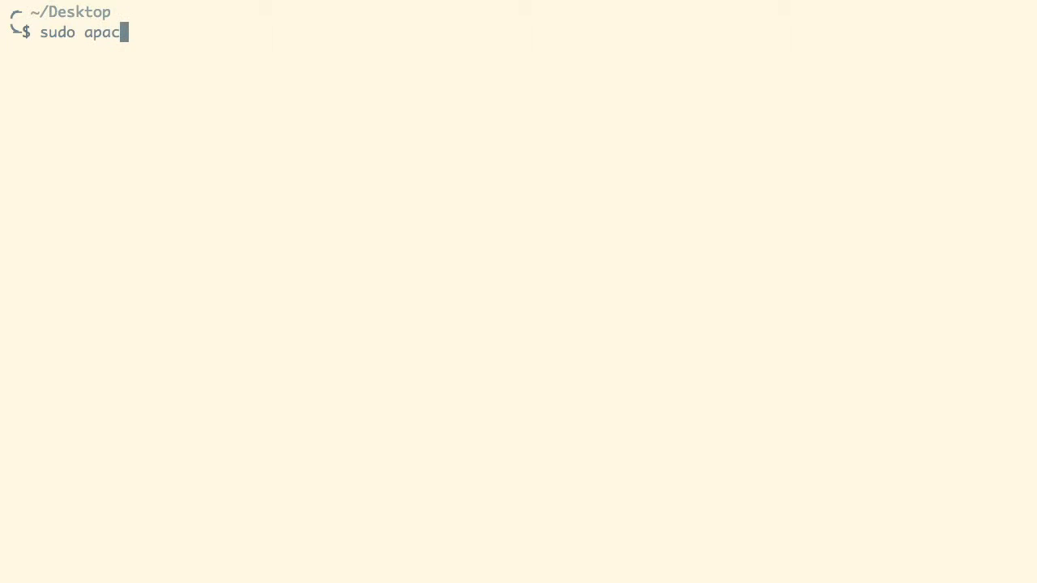
type("hectl start")
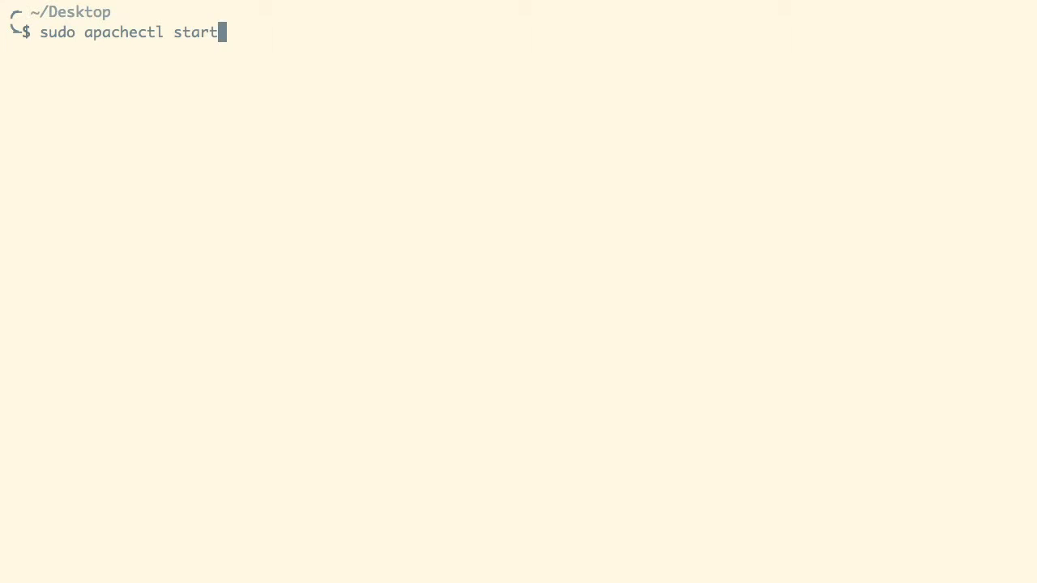
key("Return")
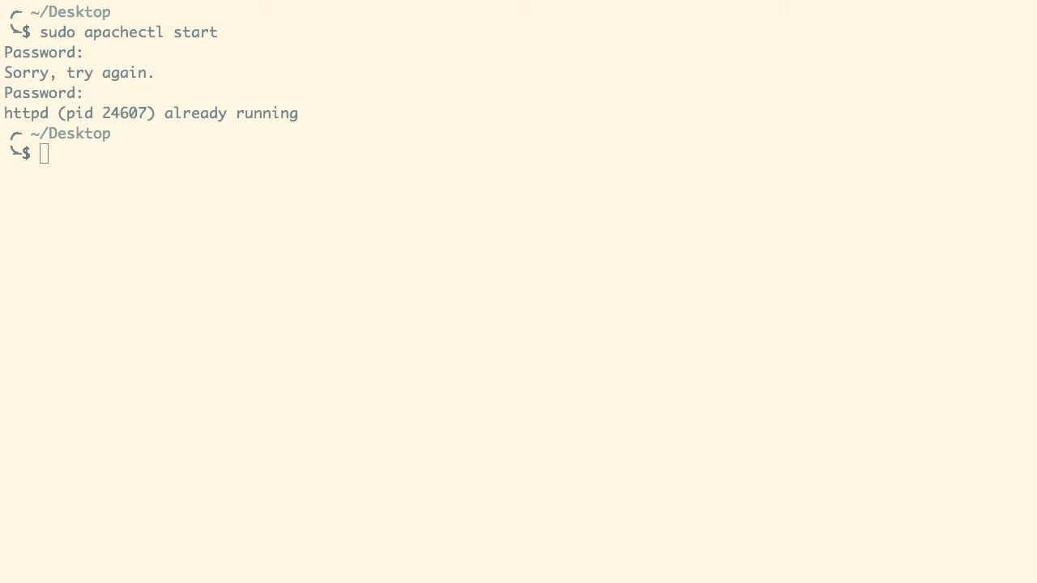
Step: Open /private/etc/apache2/extra/httpd-vhosts.conf in Sublime Text from the terminal
type("subl")
type("/private/etc/apache2/extra/httpd-vhosts.conf")
key("Return")
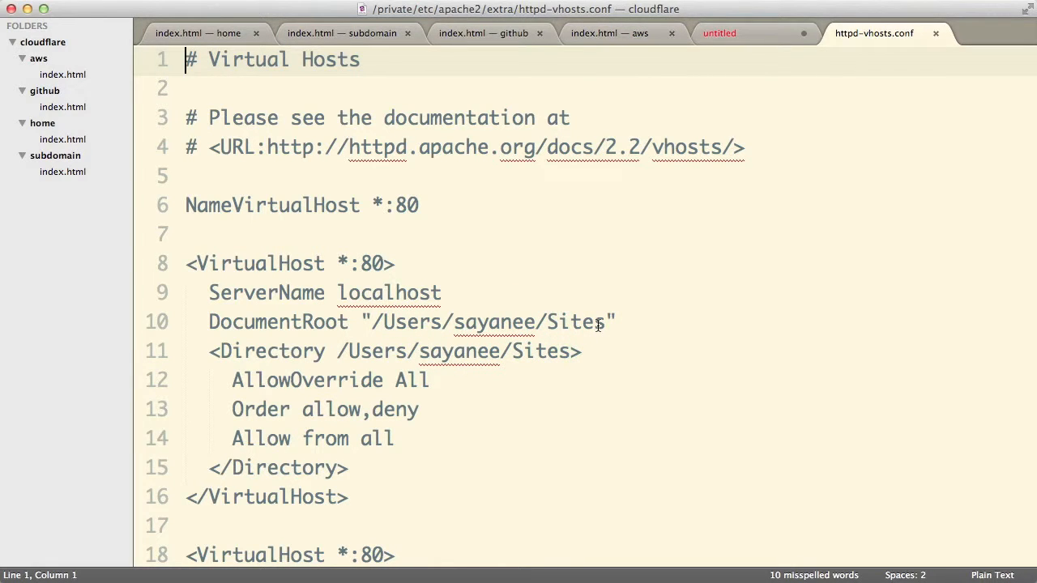
Step: Copy the localhost DocumentRoot path from httpd-vhosts.conf and change to that directory in the terminal
left_click_drag(606, 324, 373, 324)
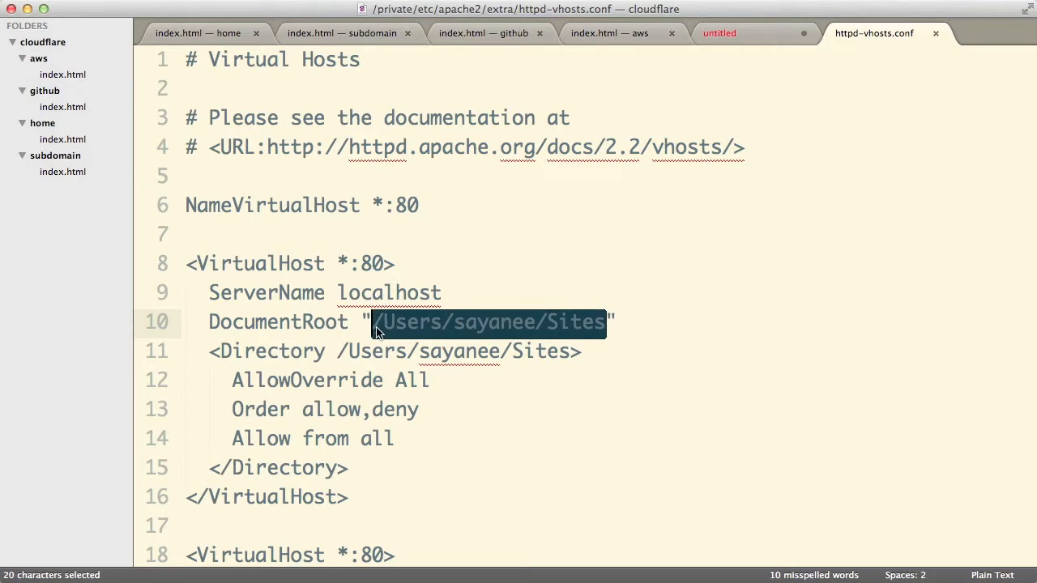
key("super+c")
key("super+Tab")
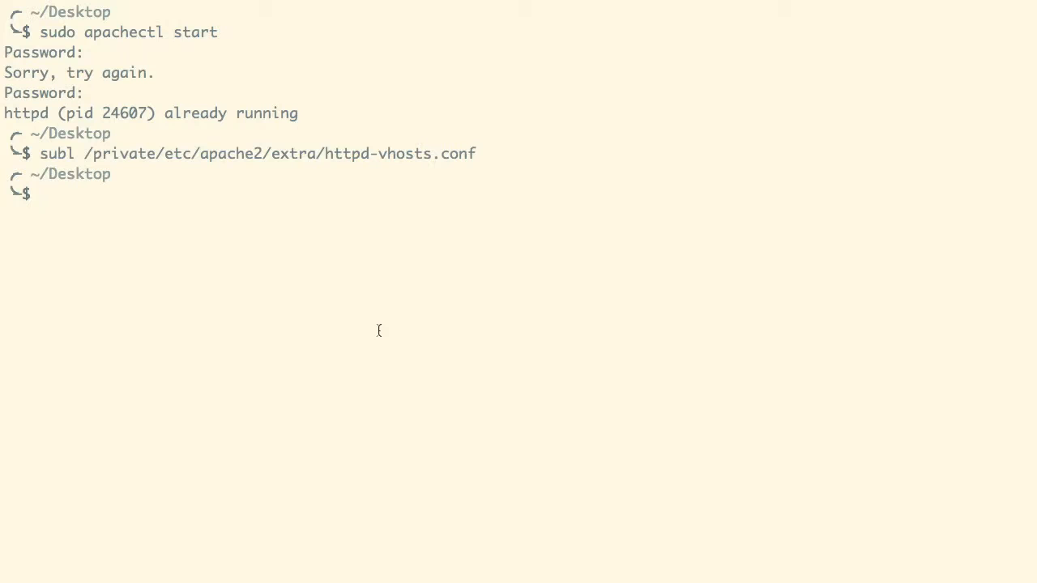
type("cd")
key("super+v")
key("Return")
Step: Print the contents of index.html from the Sites directory with cat
type("ca")
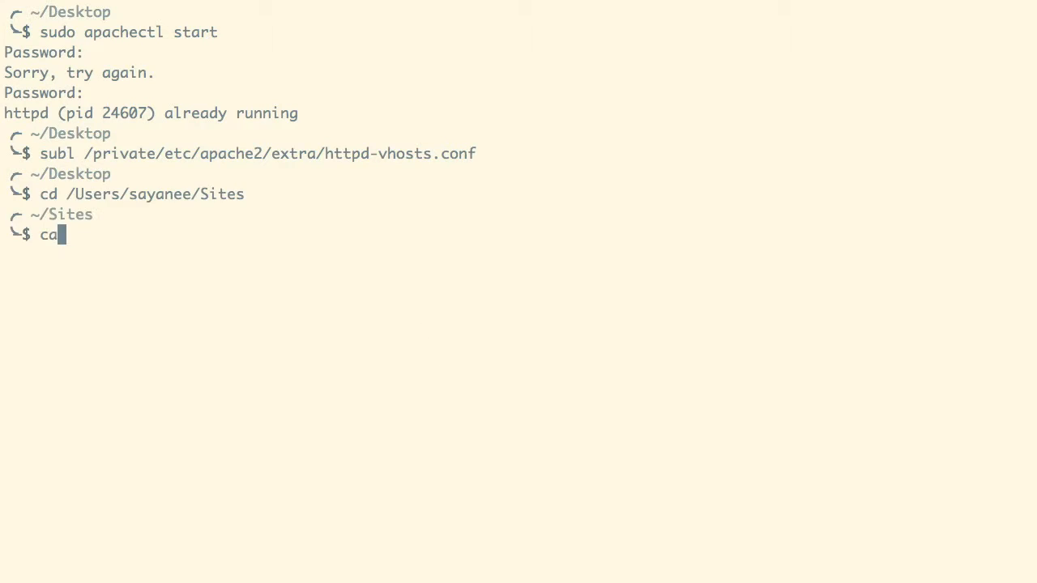
type("t index.html")
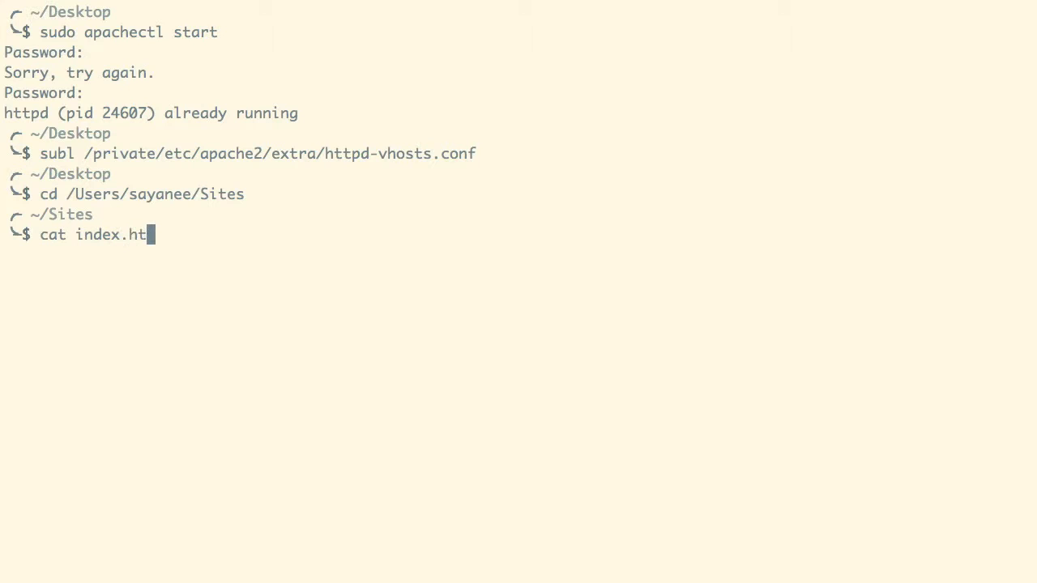
key("Return")
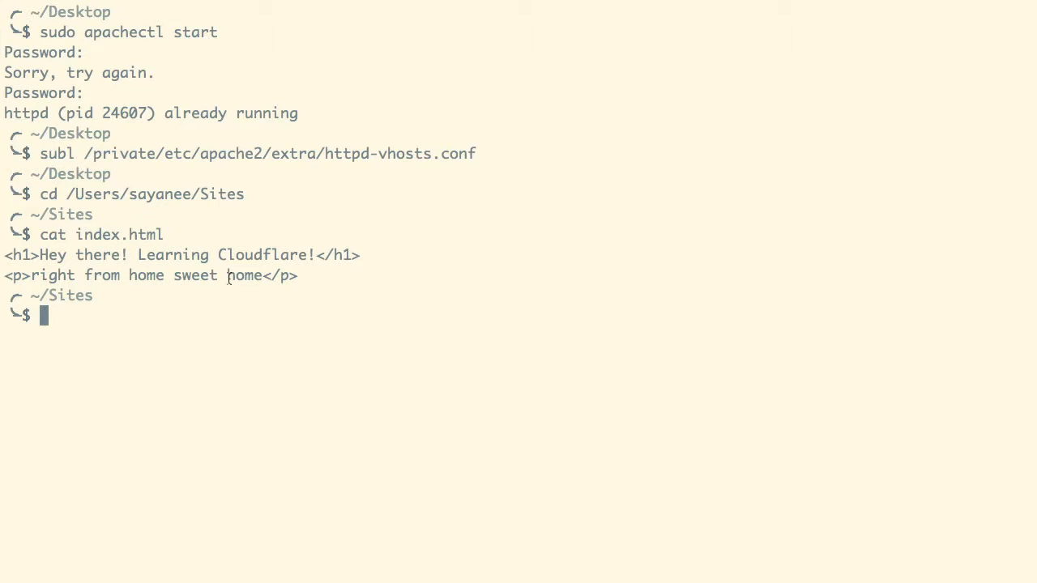
Step: Switch to Chrome and load localhost to check the page served by the local Apache server
key("super+Tab")
left_click(653, 43)
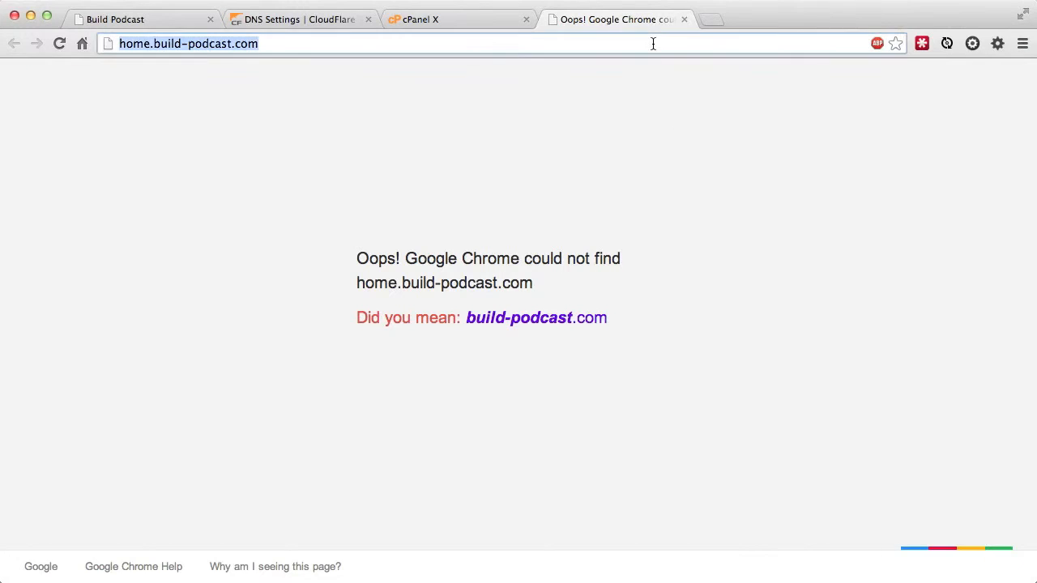
type("localhost")
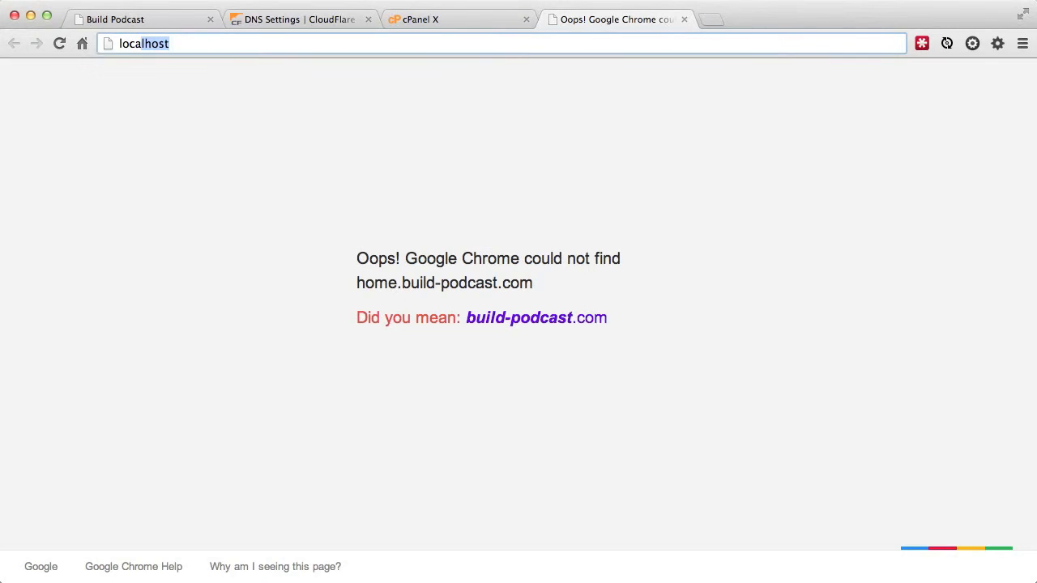
key("Return")
left_click(134, 121)
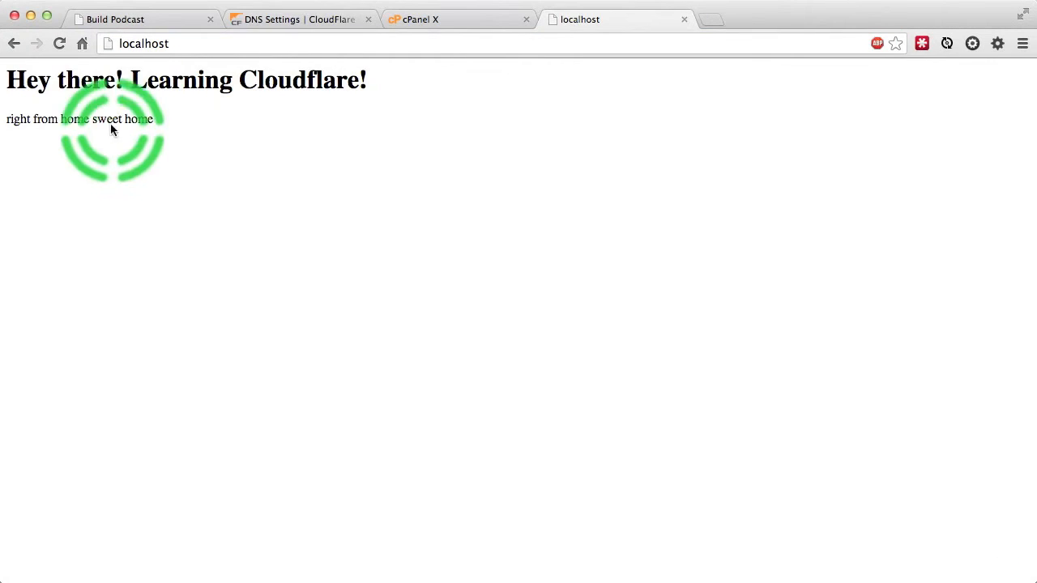
left_click(325, 163)
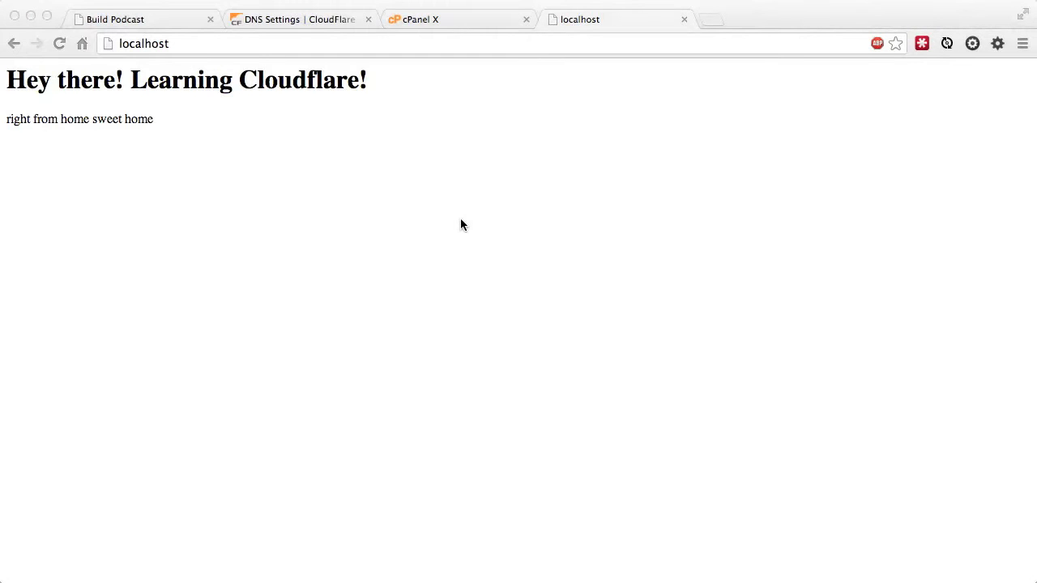
Step: In AirPort Utility, open the network settings of the Node.Chinee base station for editing
left_click(537, 357)
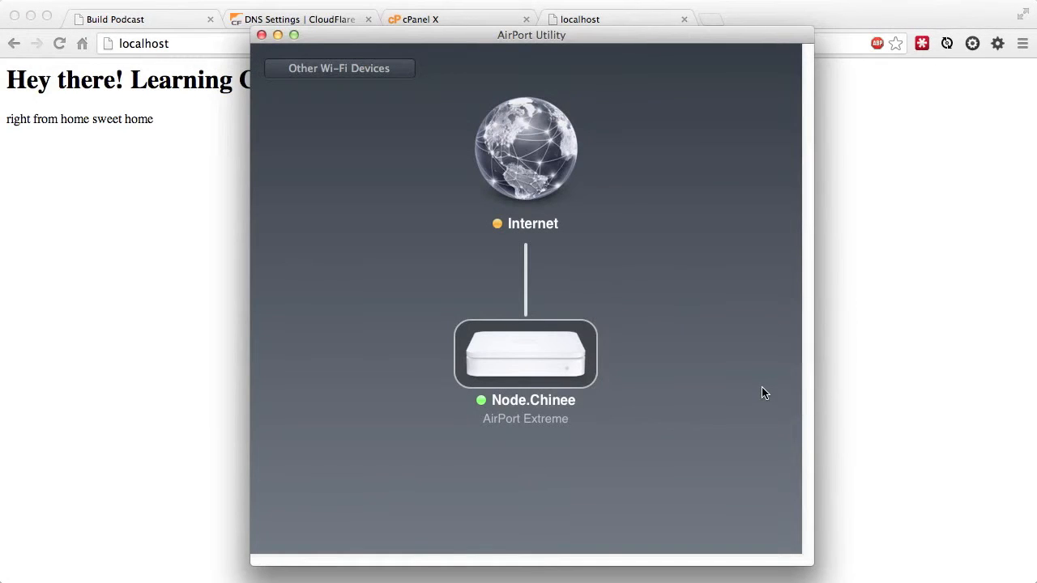
left_click(857, 448)
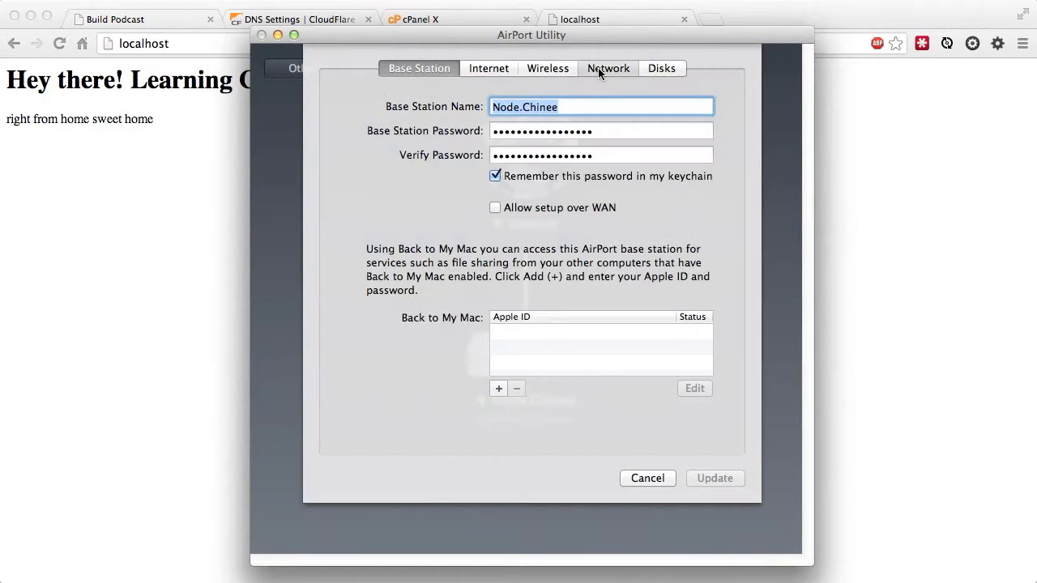
left_click(608, 68)
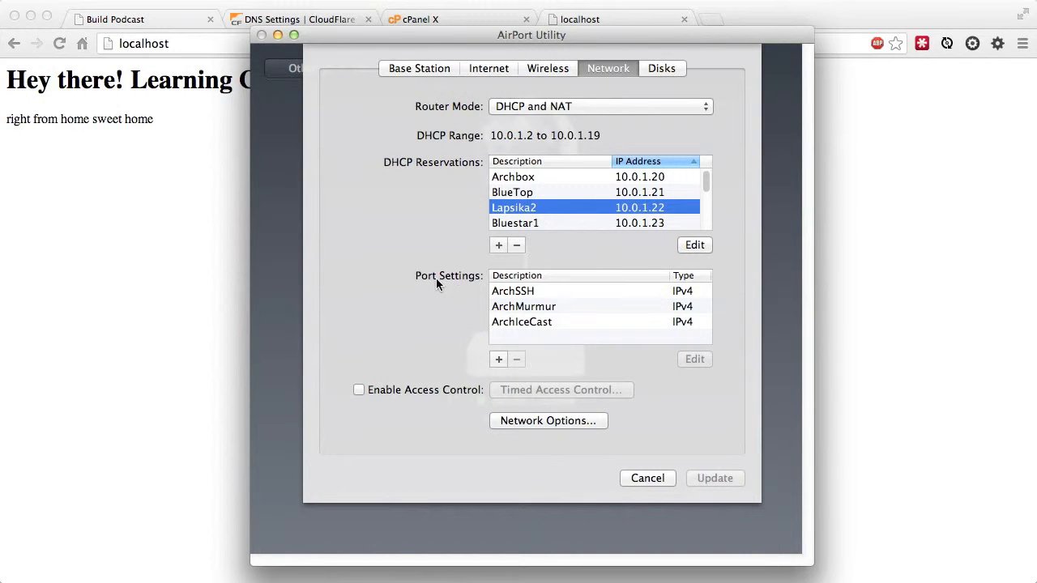
Step: Create an IPv4 port mapping described as Home status, with both public and private TCP ports set to 80
left_click(498, 360)
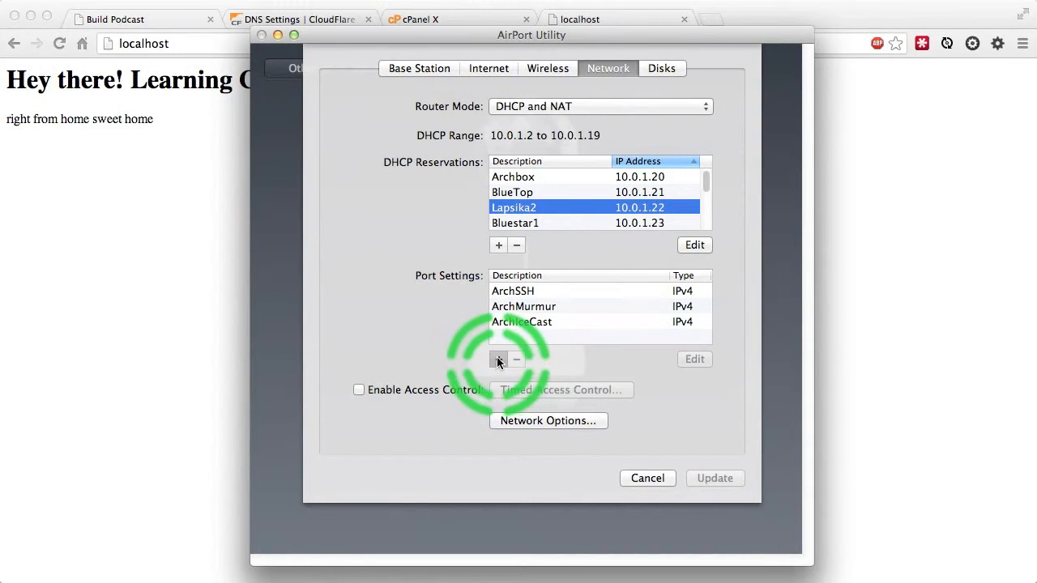
type("Hom status")
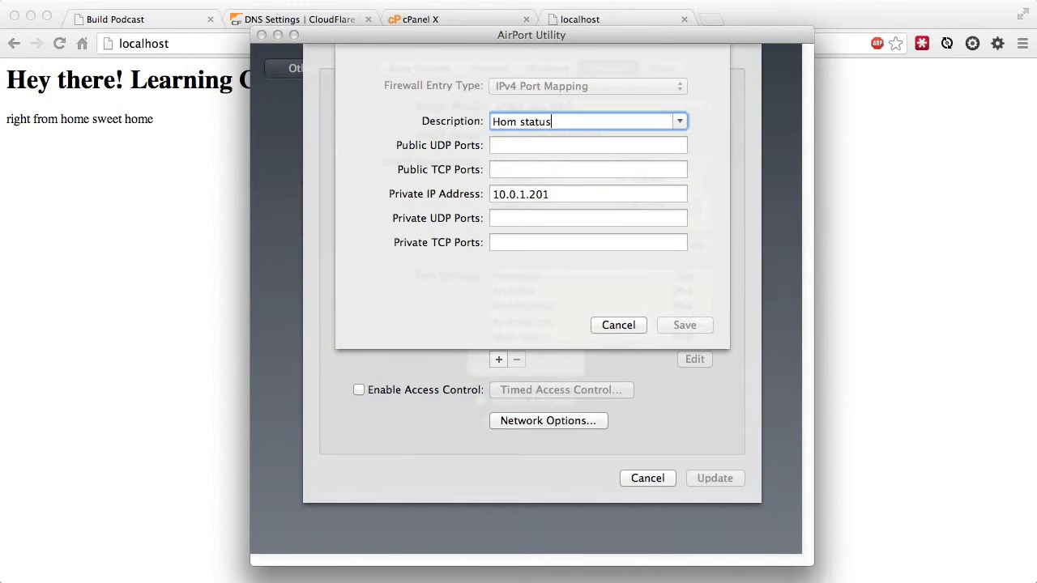
left_click(515, 169)
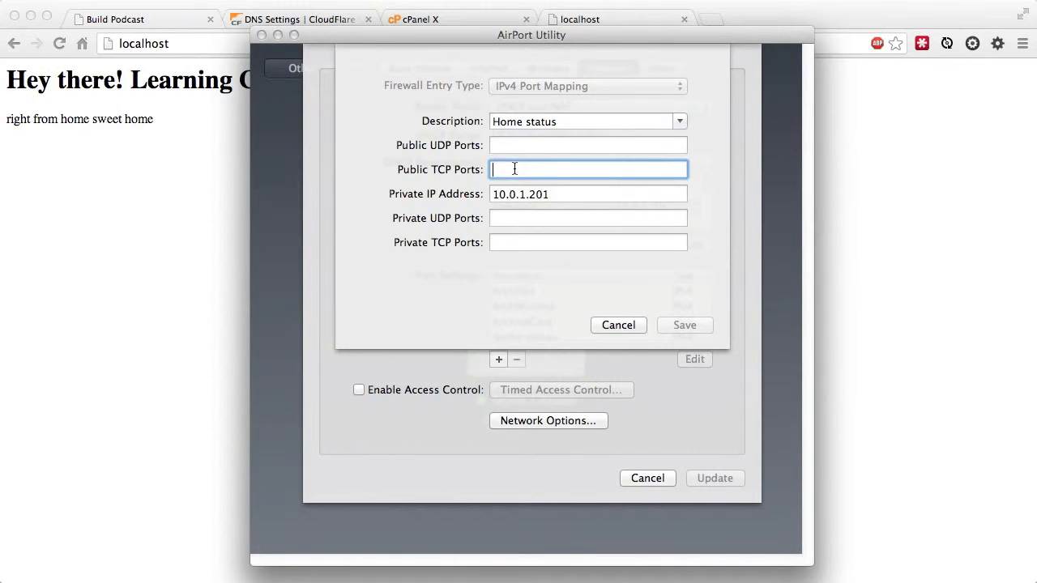
type("80")
left_click(533, 241)
type("8")
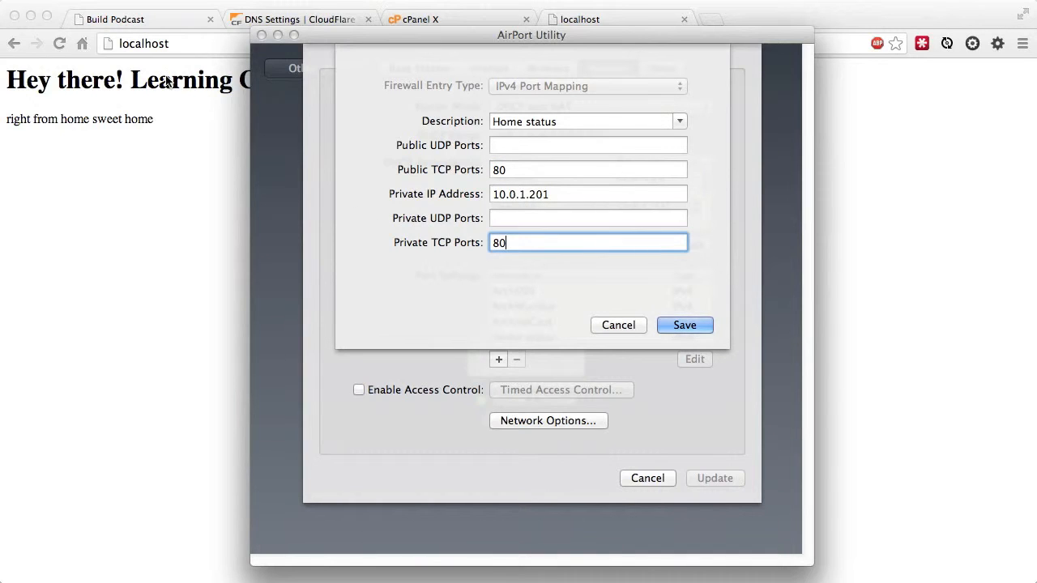
Step: Set the port mapping's private IP address to 10.0.1.22, then save it and update the base station
left_click_drag(551, 194, 530, 195)
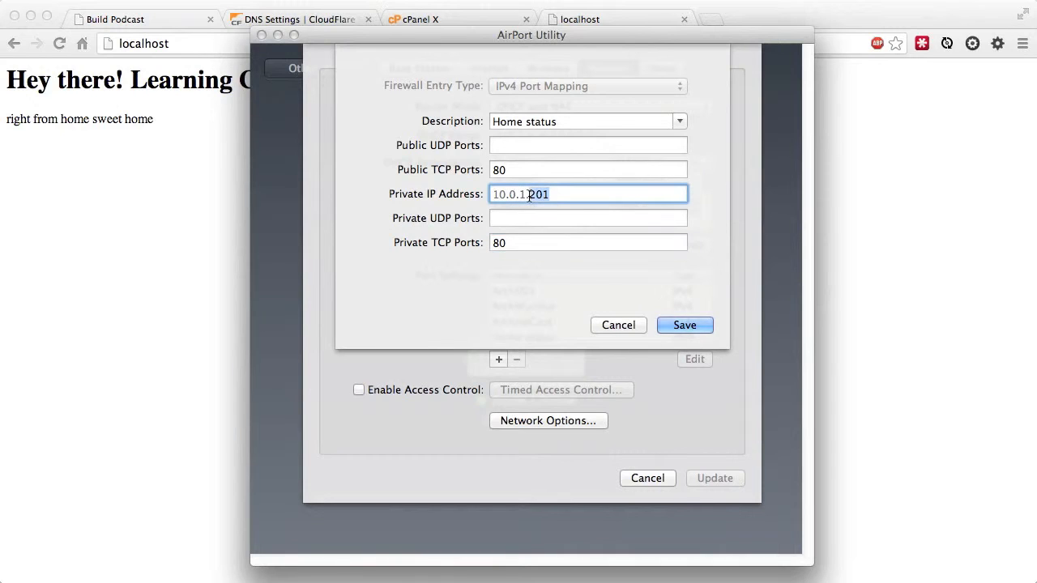
type("22")
left_click(527, 195)
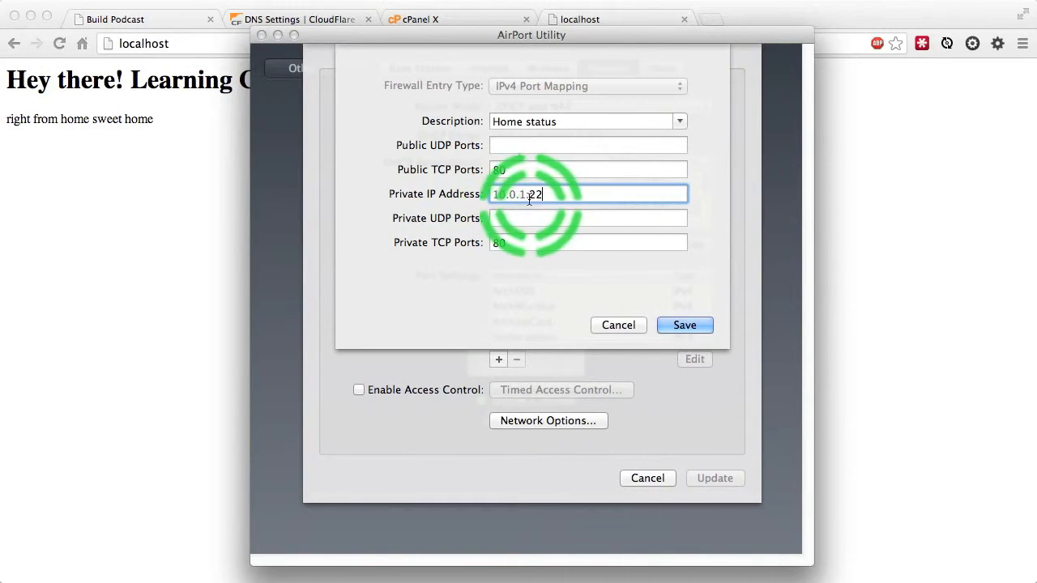
left_click(685, 325)
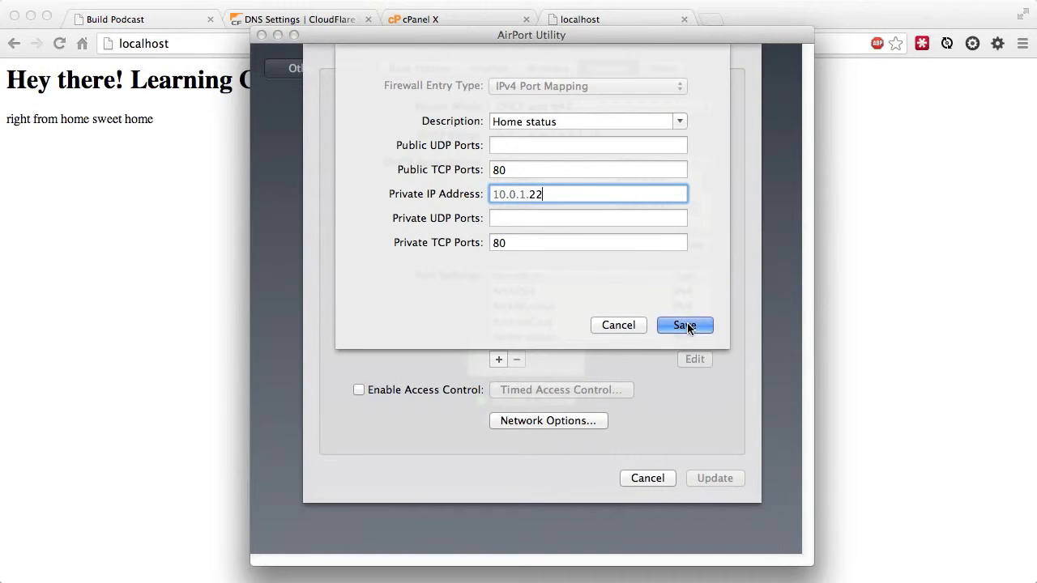
left_click(718, 479)
left_click(857, 334)
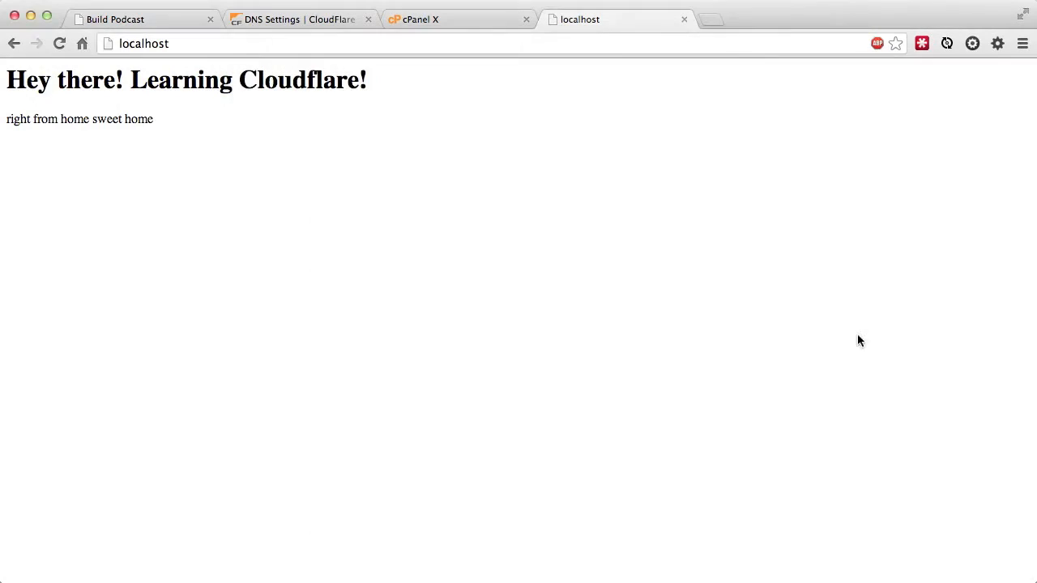
left_click(716, 24)
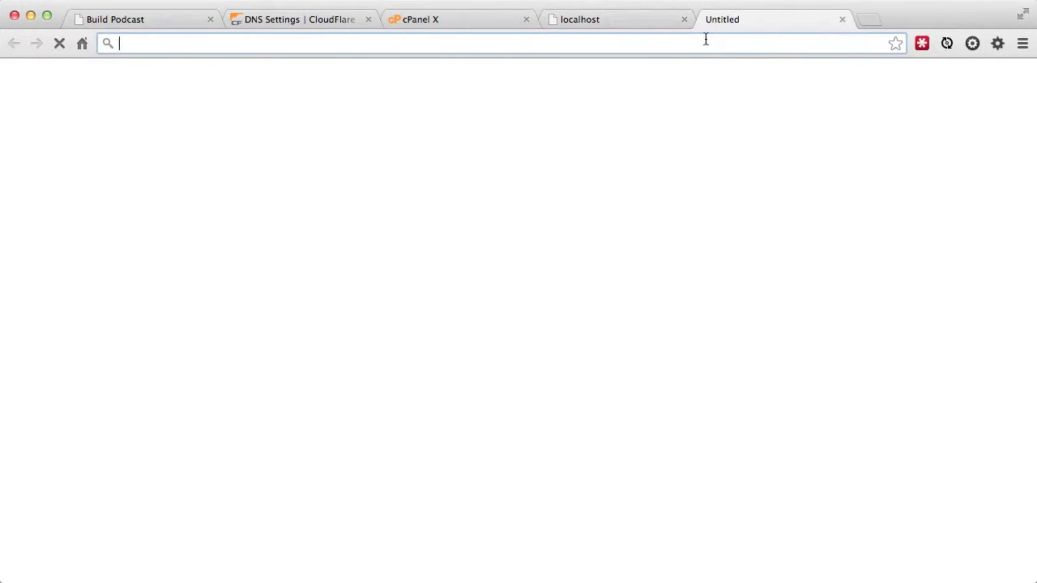
type("ipchi")
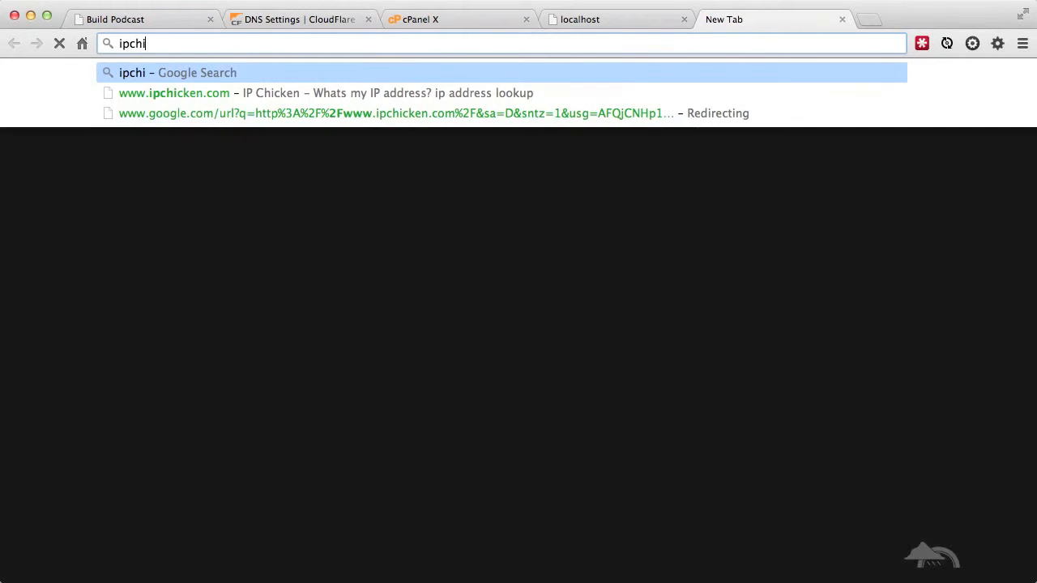
key("Down")
key("Return")
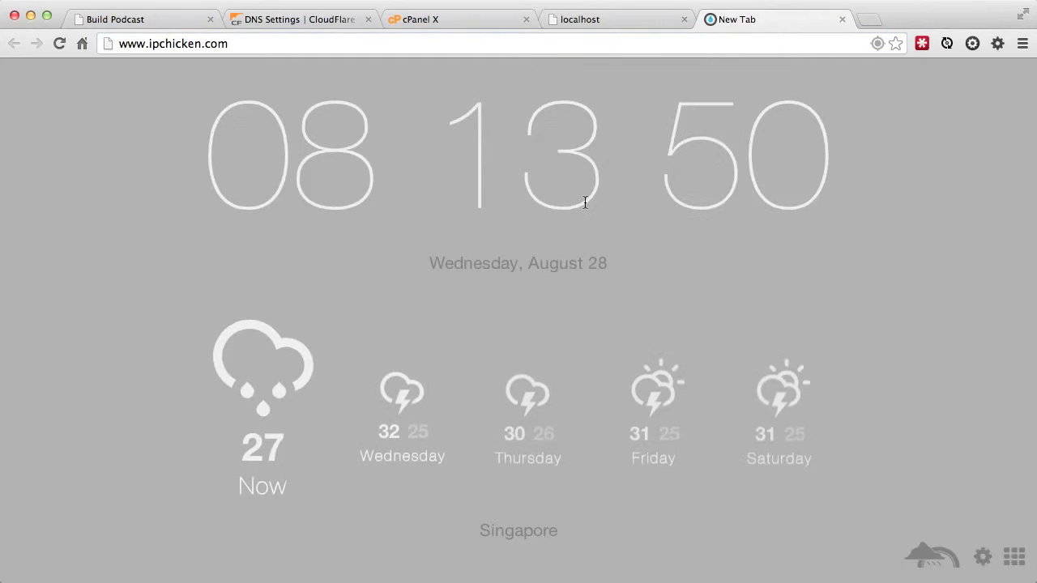
Step: Load 210.23.18.235 in the same tab to check that the home page is reachable through the public IP
type("210.23.18.235")
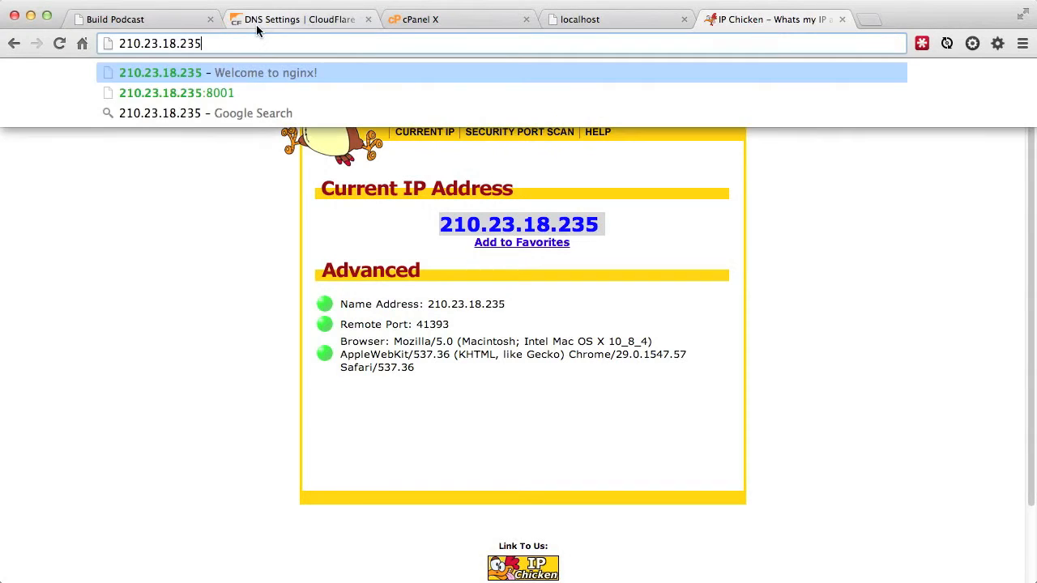
key("Escape")
key("Return")
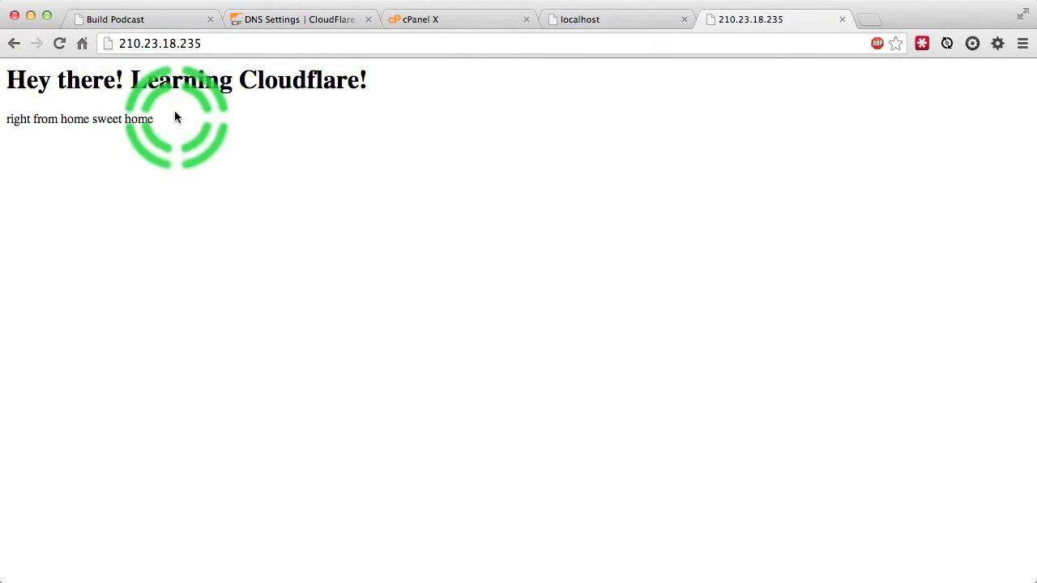
left_click(197, 44)
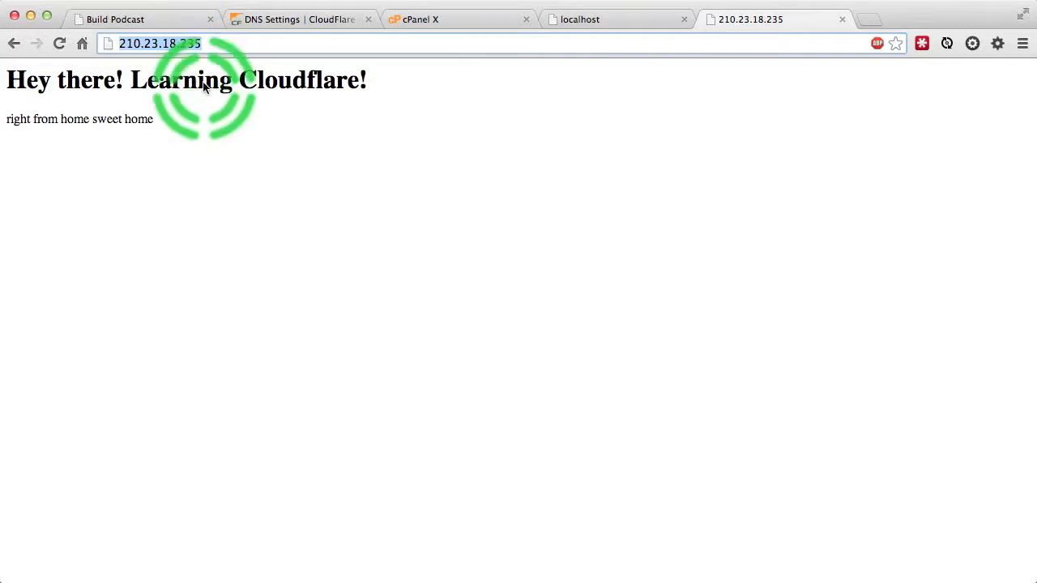
left_click(206, 131)
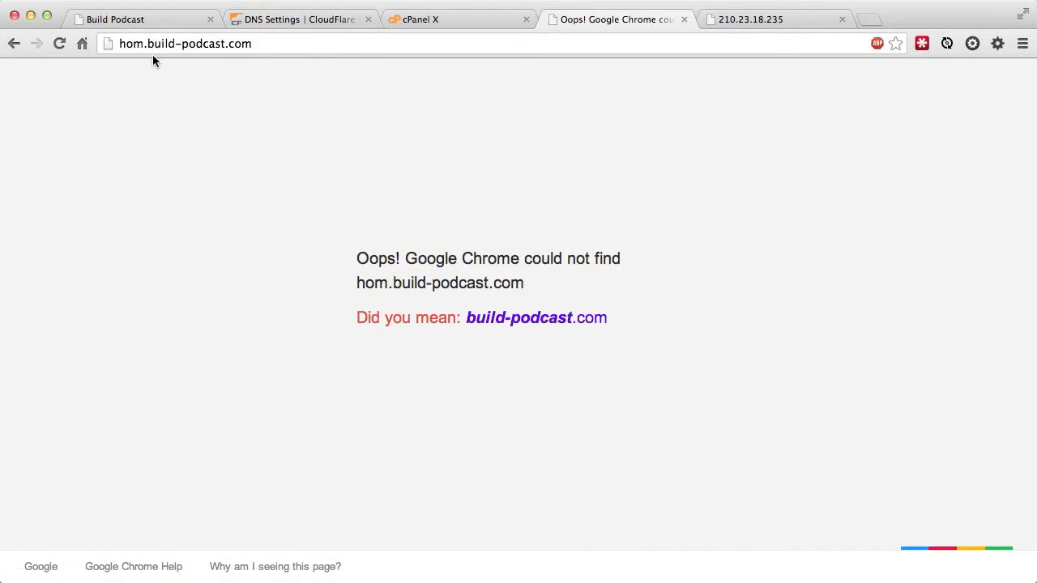
Step: Correct the mistyped subdomain in the other tab's address to home.build-podcast.com and load it
left_click(144, 46)
left_click(144, 45)
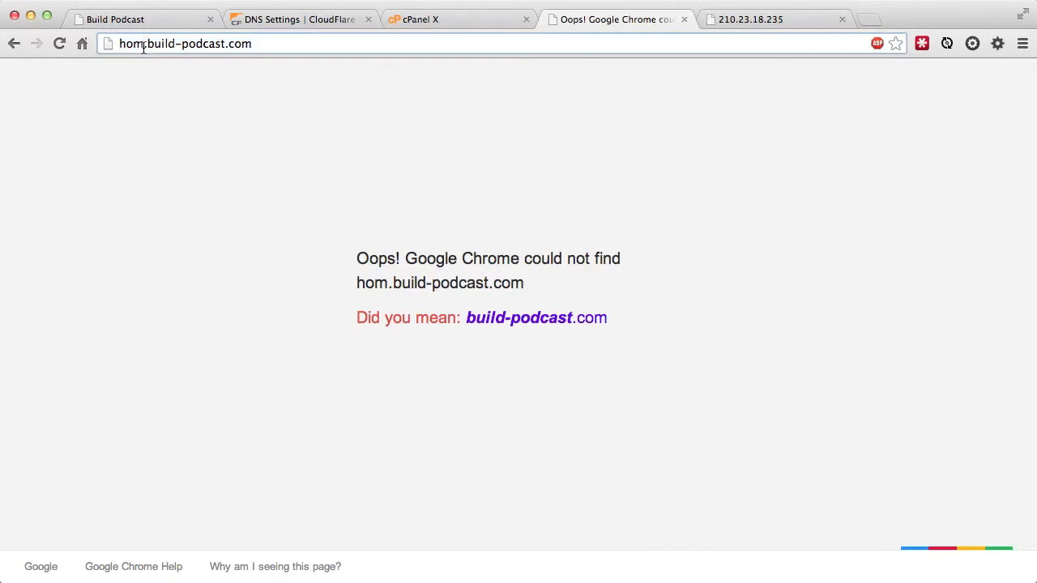
type("e")
key("Return")
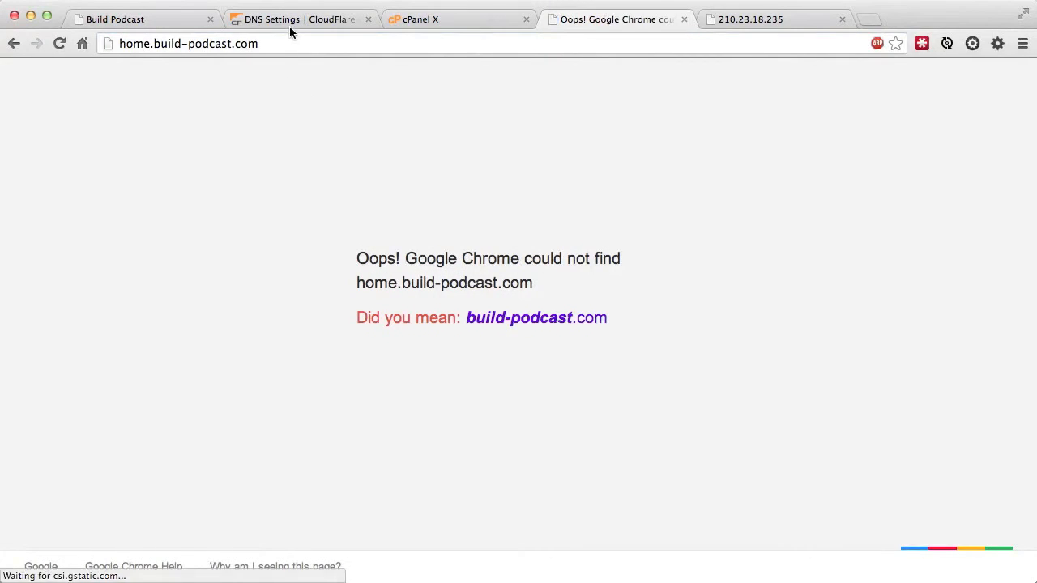
left_click(290, 22)
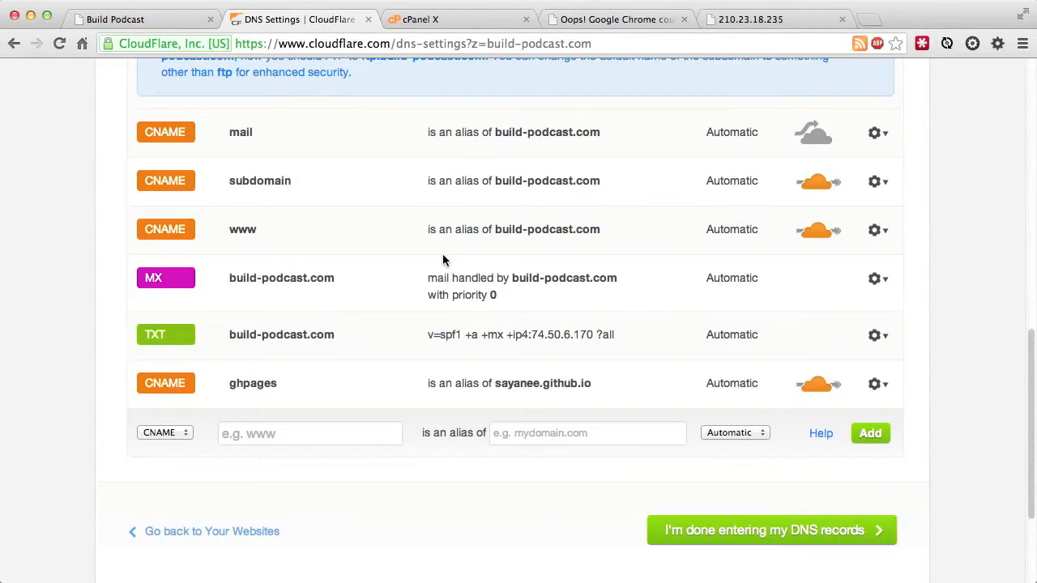
type("home")
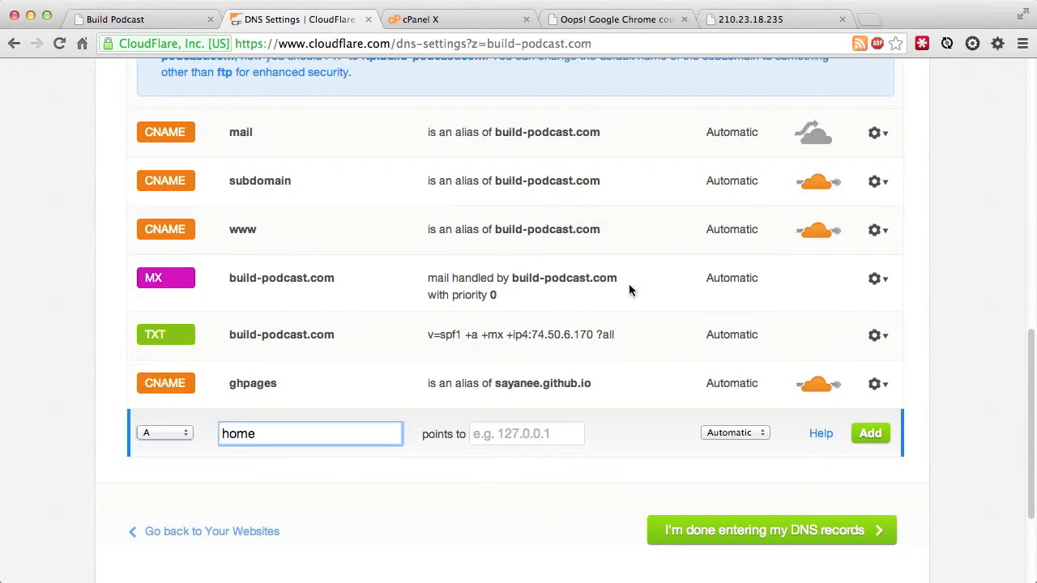
left_click(722, 19)
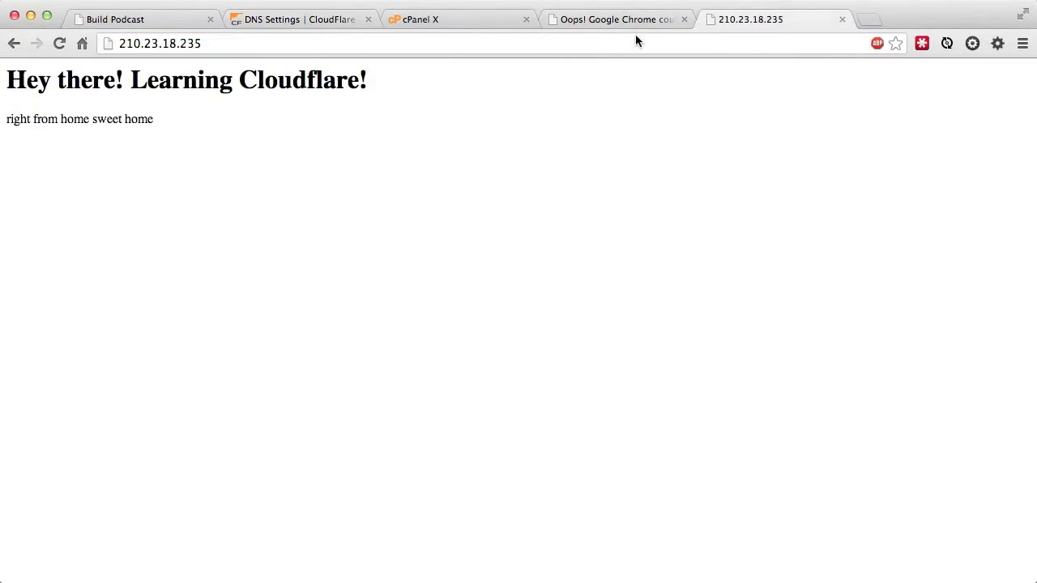
left_click(210, 44)
key("super+c")
left_click(261, 19)
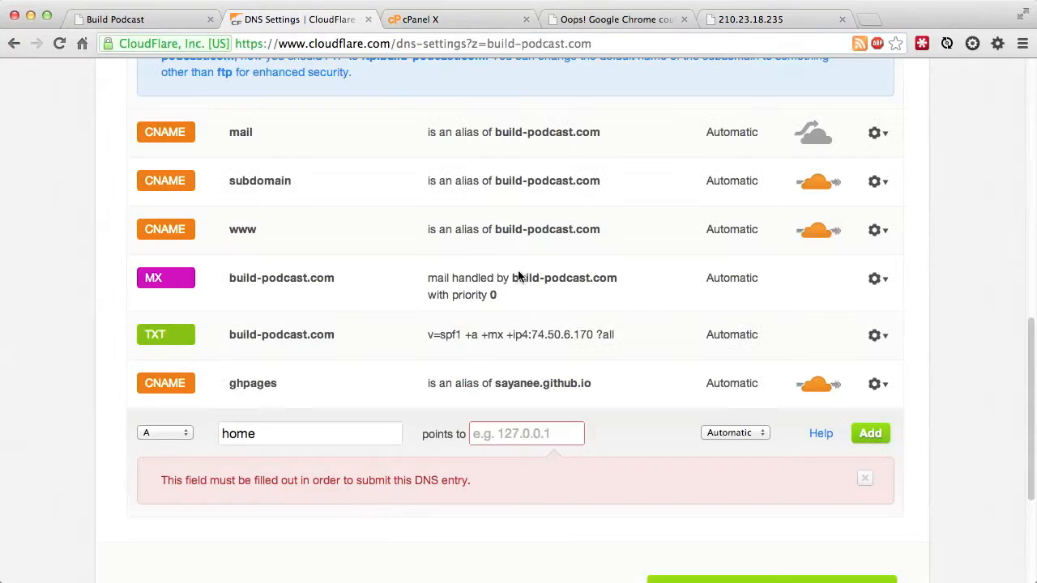
left_click(514, 434)
key("super+v")
left_click(870, 437)
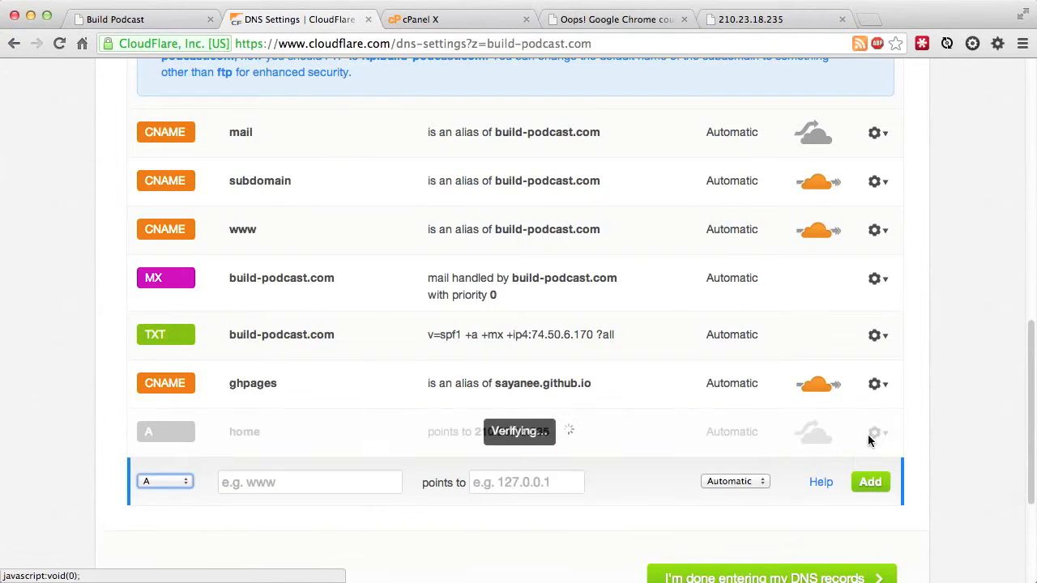
Step: Reload home.build-podcast.com and compare it with the page served at the public IP 210.23.18.235
left_click(605, 19)
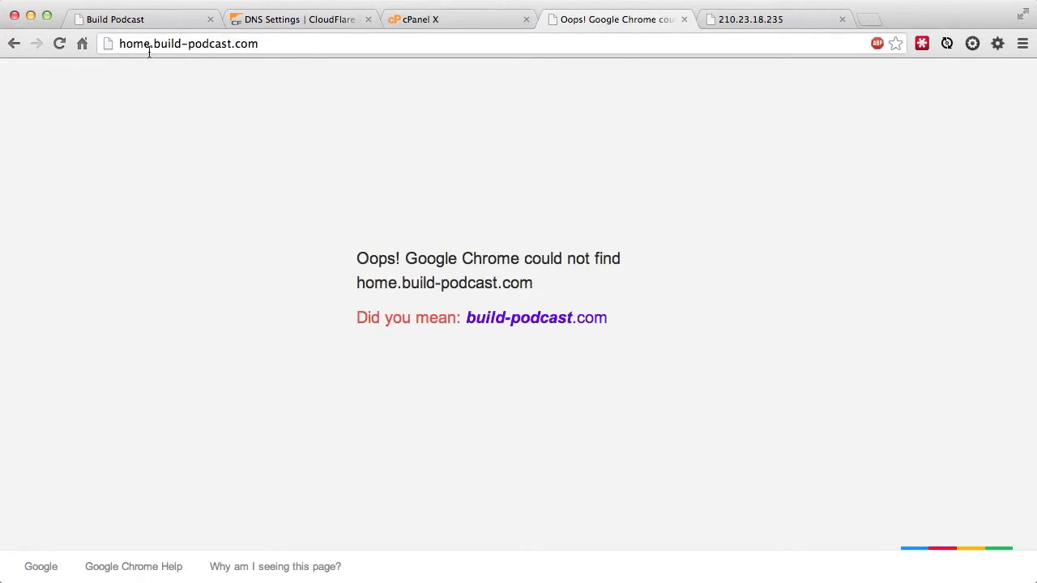
key("super+r")
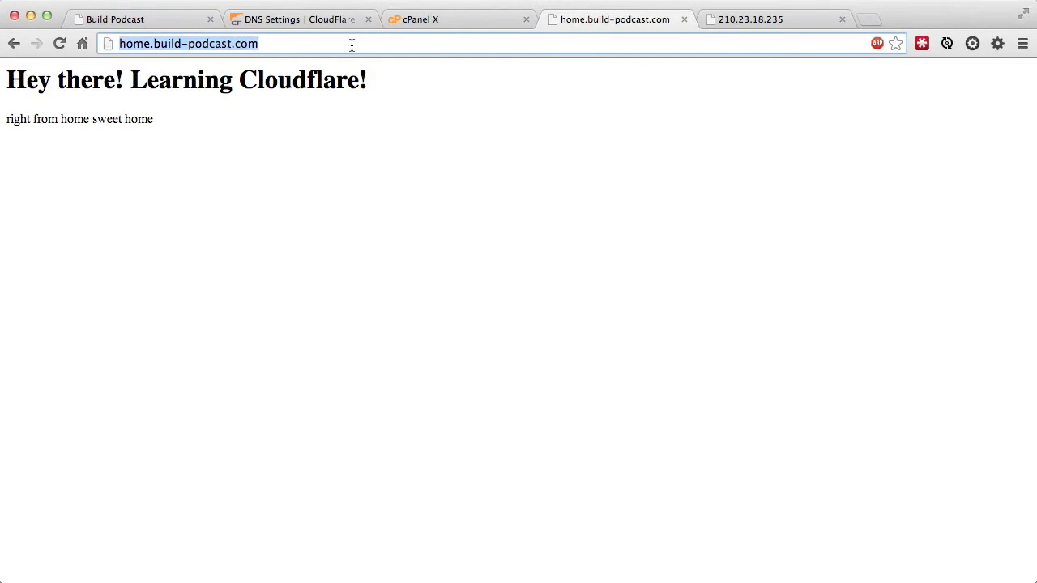
left_click(352, 44)
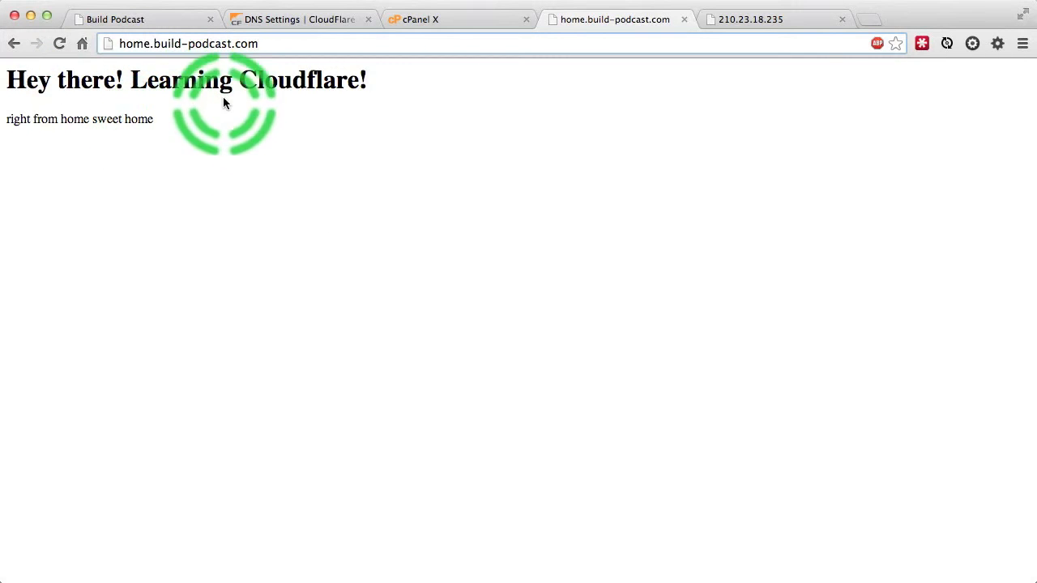
left_click(742, 20)
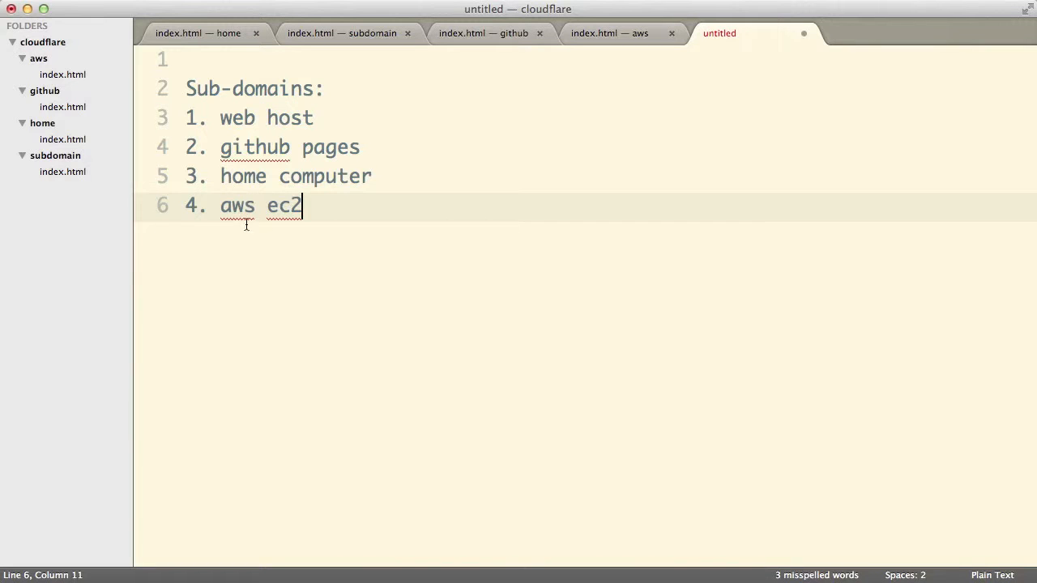
Step: Start the stopped t1.micro instance from the instance list in the EC2 Management Console
left_click(302, 209)
key("super+Tab")
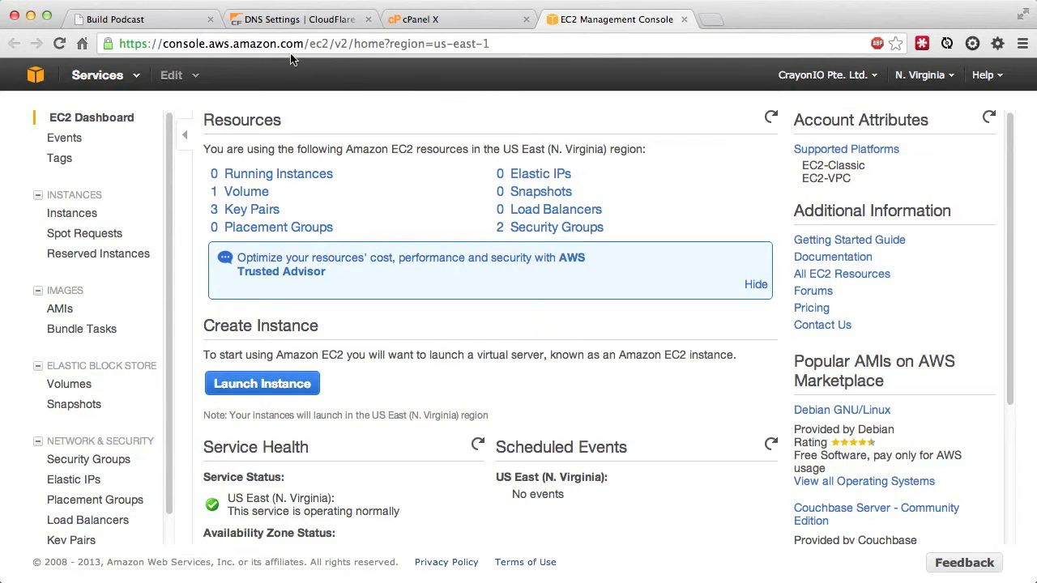
left_click(73, 215)
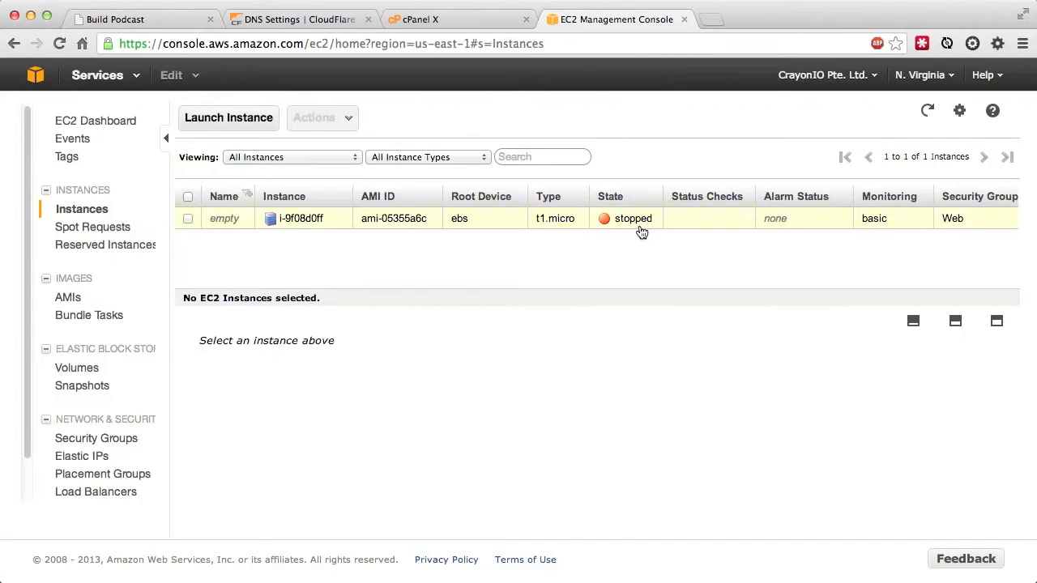
left_click(187, 219)
left_click(317, 118)
left_click(319, 483)
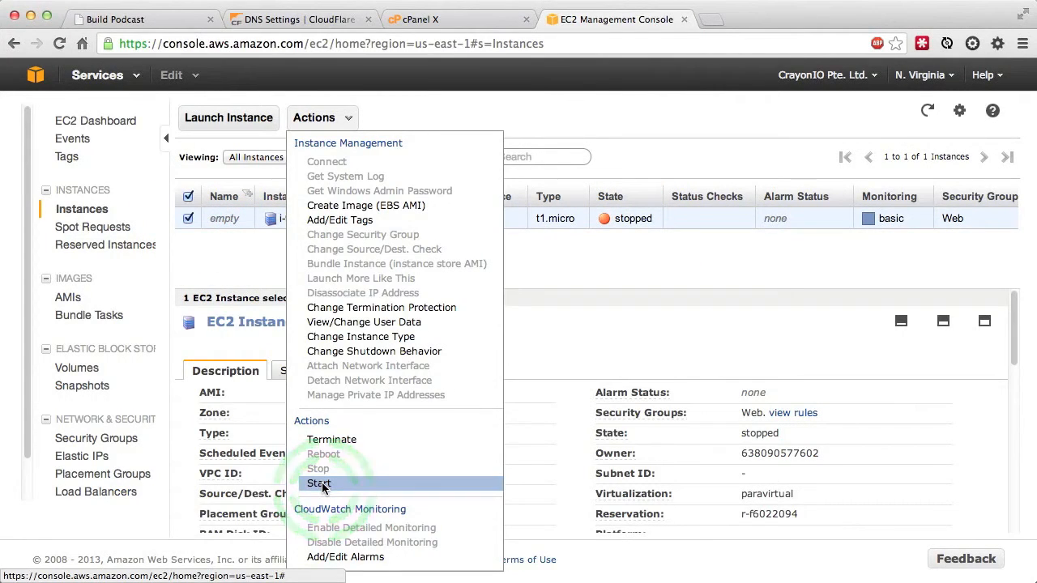
Step: Copy the instance's public DNS address, ec2-54-235-1-84.compute-1.amazonaws.com, and load it in a new browser tab
scroll(454, 415, "down", 3)
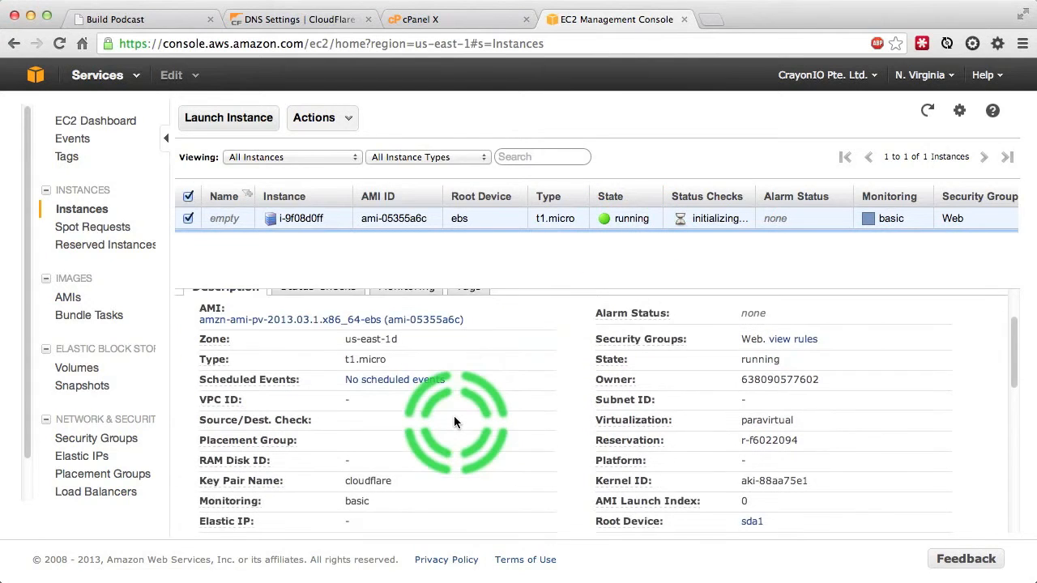
scroll(454, 416, "down", 6)
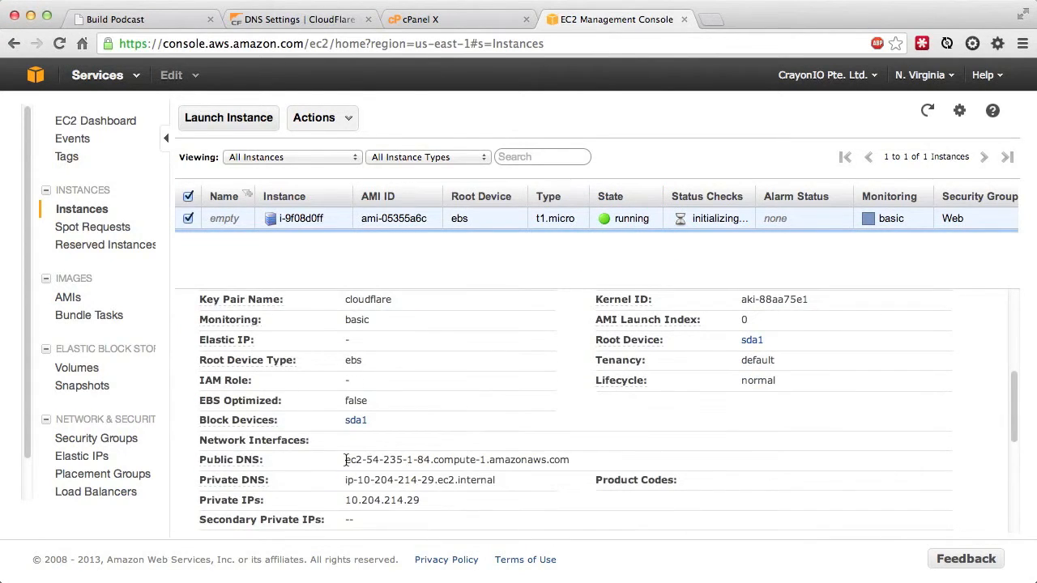
left_click_drag(347, 460, 586, 461)
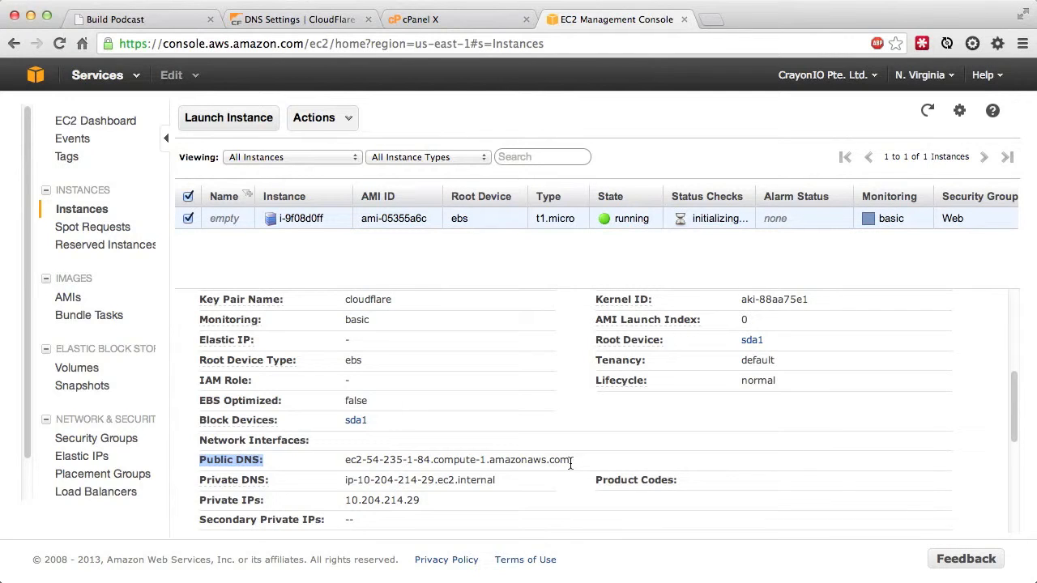
triple_click(569, 461)
key("super+c")
left_click(712, 19)
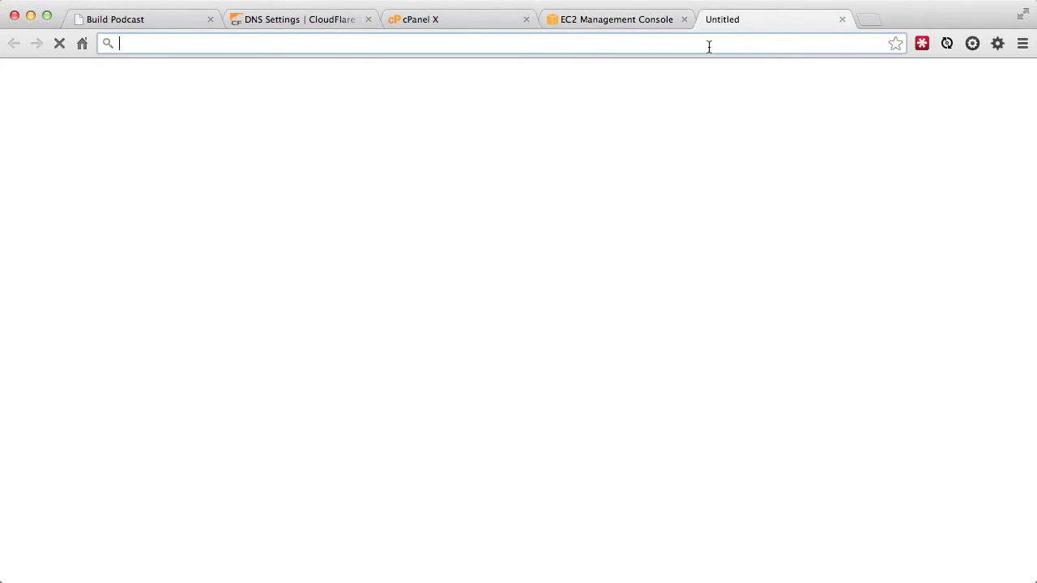
key("super+v")
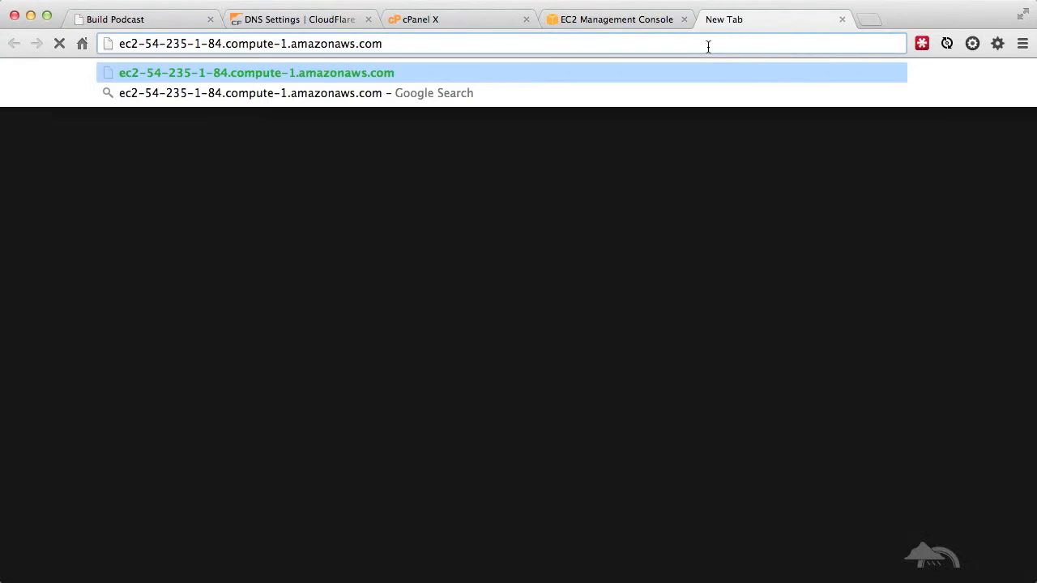
key("Return")
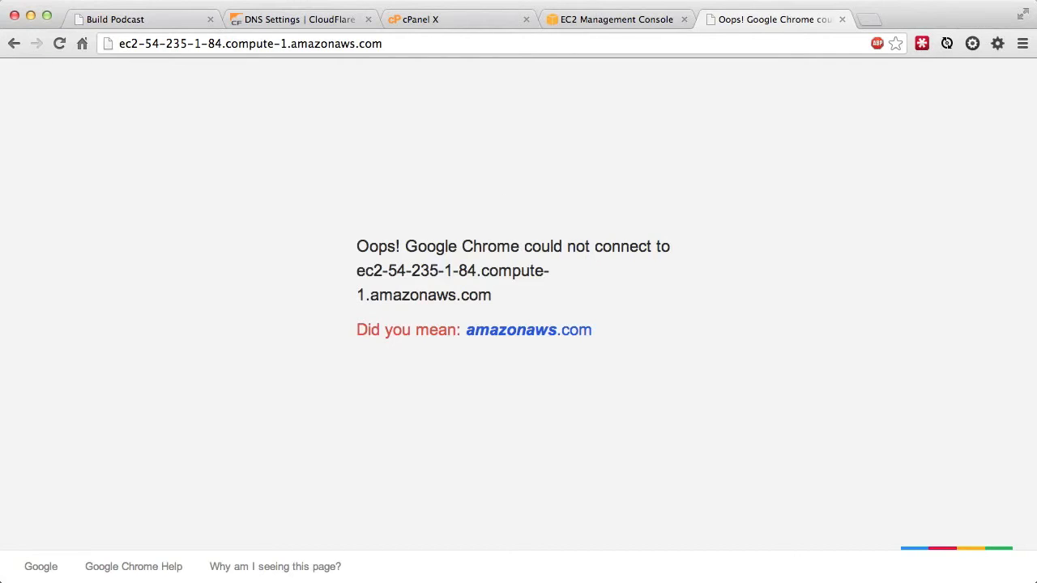
Step: In the terminal, connect over SSH as ec2-user to the copied public DNS address with cloudflare.pem, accepting the host key
key("super+Tab")
type("ssh")
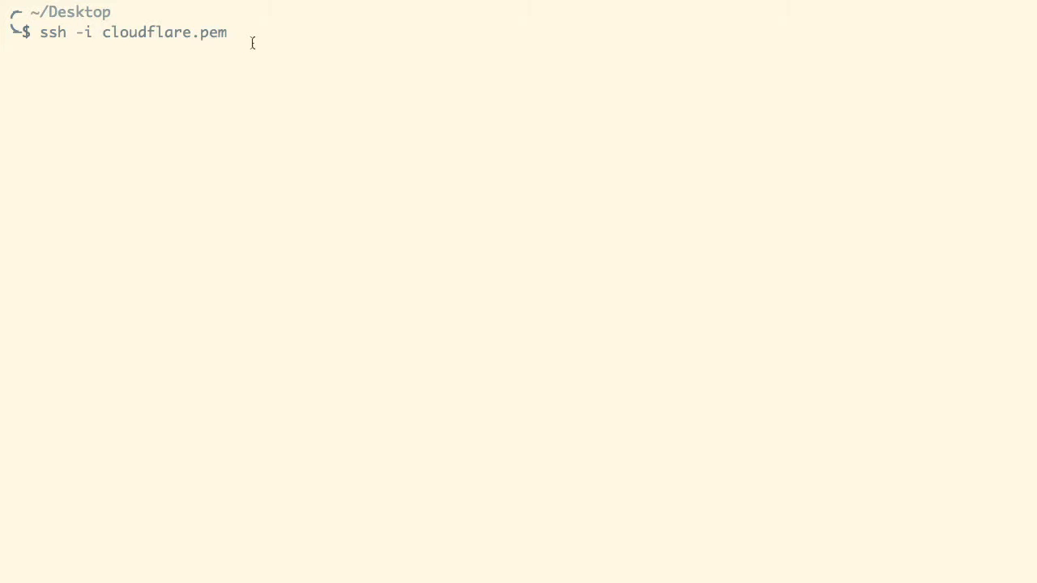
type("ec2-user@")
key("super+v")
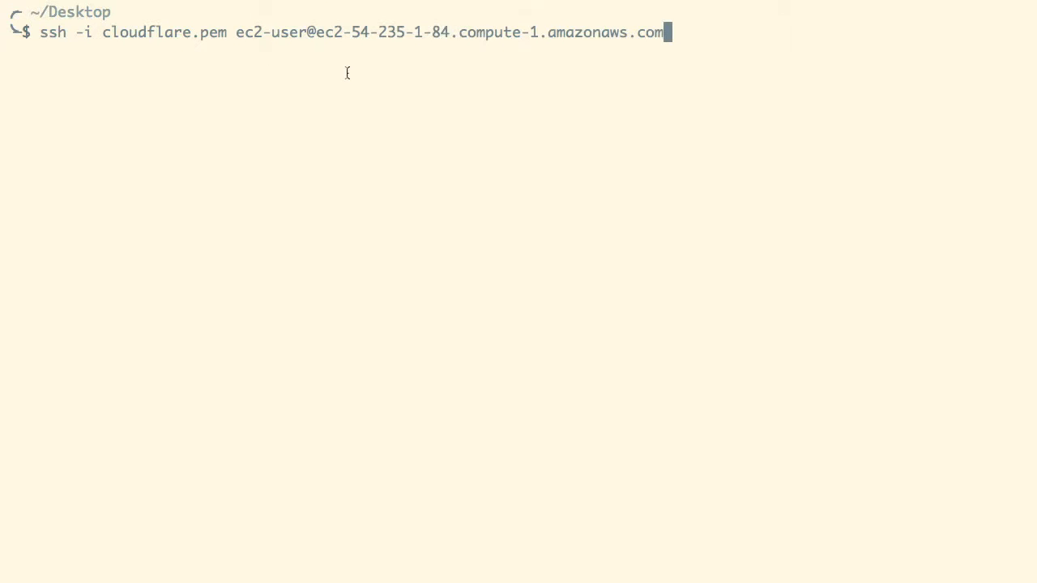
key("Return")
type("yes")
key("Return")
Step: Switch to the root account on the EC2 instance with sudo su -
type("sudo")
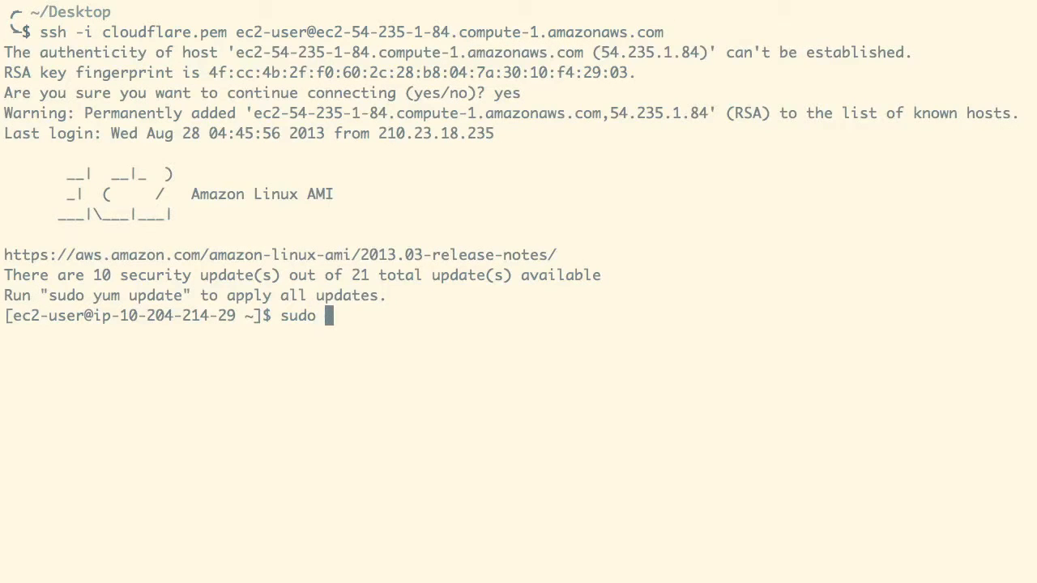
type(" su -")
key("Return")
Step: Print the contents of ../../var/www/html/index.html on the instance with cat
type("cat")
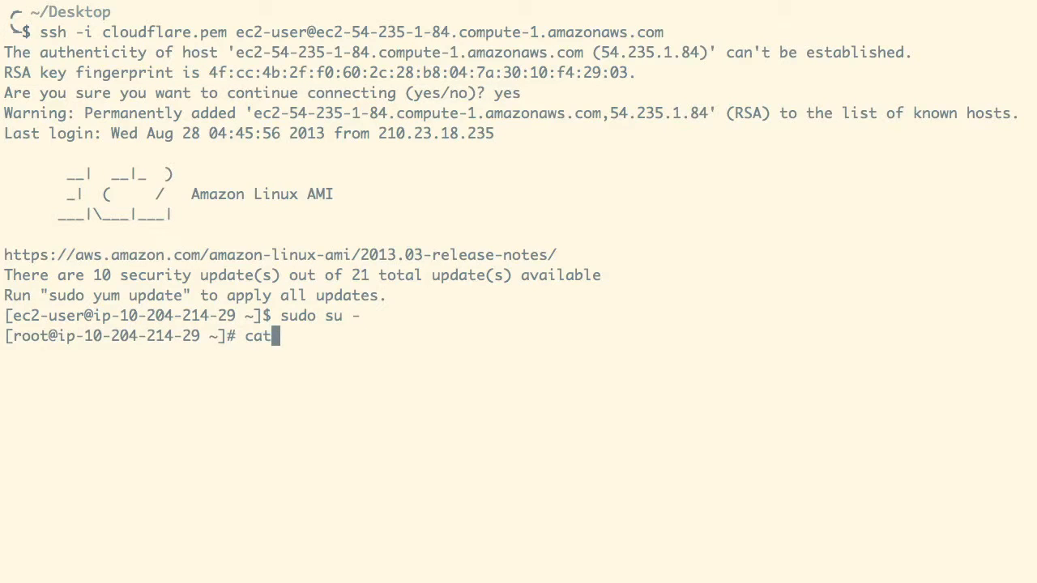
type(" ../..")
type("/var/www/html/index.html")
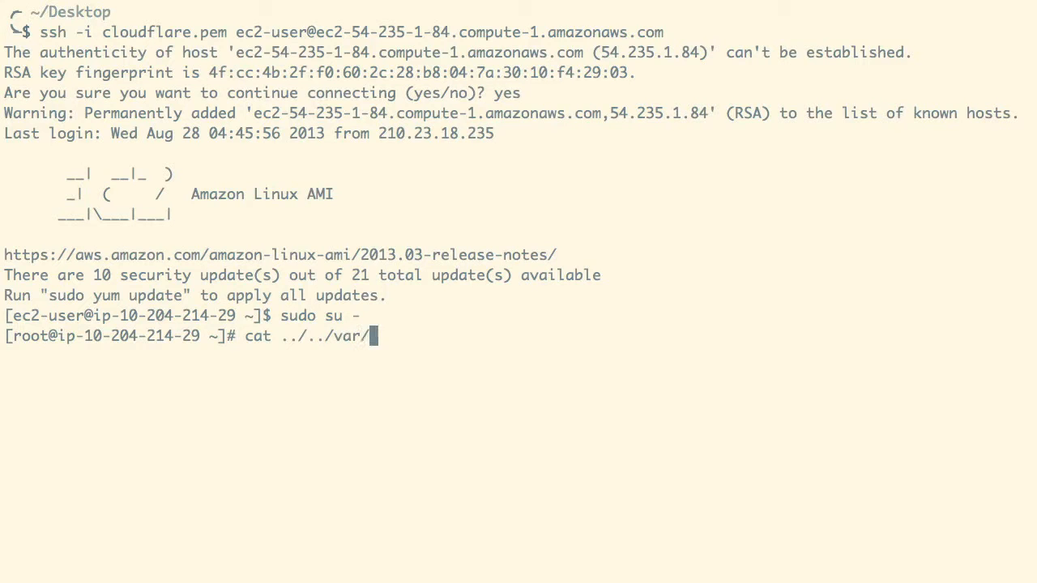
key("Return")
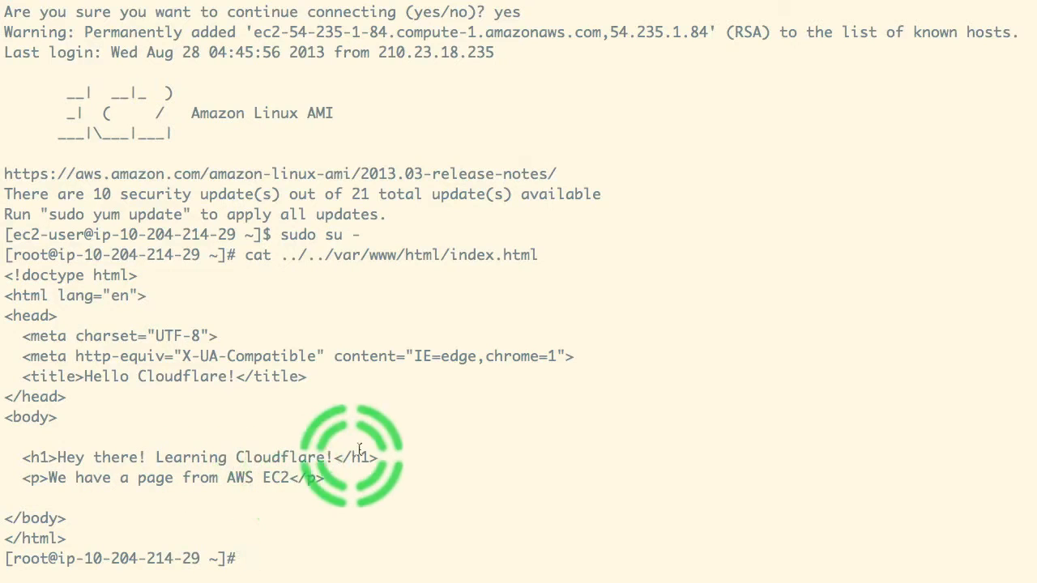
Step: Clear the terminal, start the httpd service, and reload the instance's public DNS page in Chrome
key("ctrl+l")
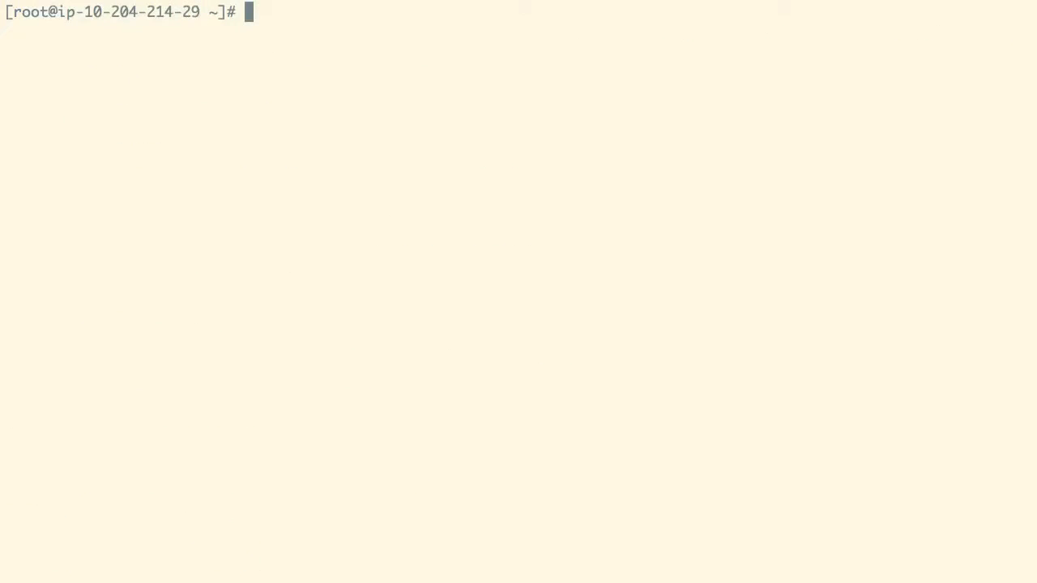
type("service httpd star")
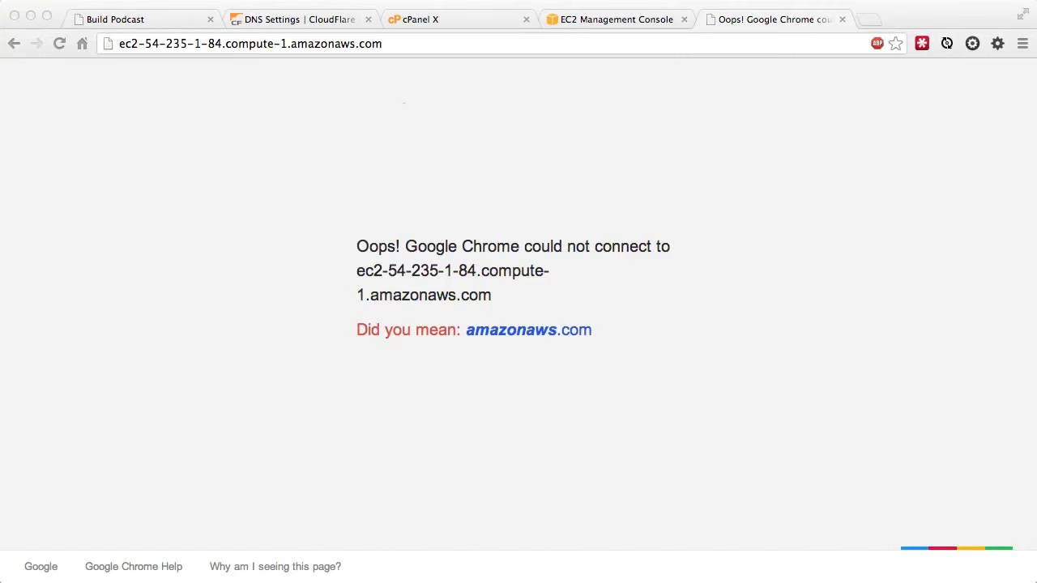
left_click(435, 118)
key("super+r")
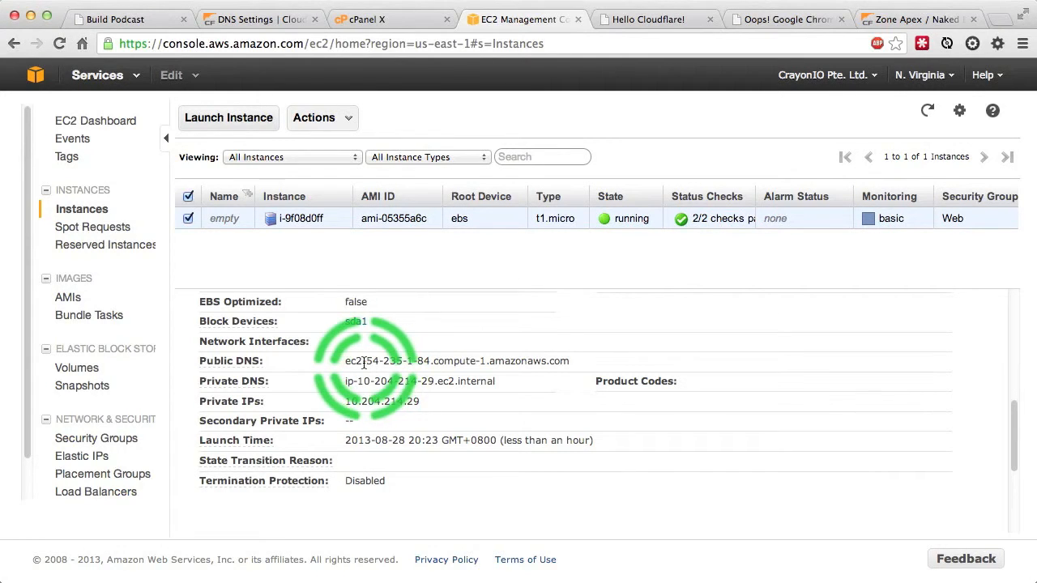
Step: Fill in a new CloudFlare A record named aws with 54-235-1-84, copied from the instance's public DNS, as its target
mouse_move(364, 360)
left_mouse_down()
mouse_move(427, 361)
mouse_move(367, 364)
left_mouse_up()
key("super+c")
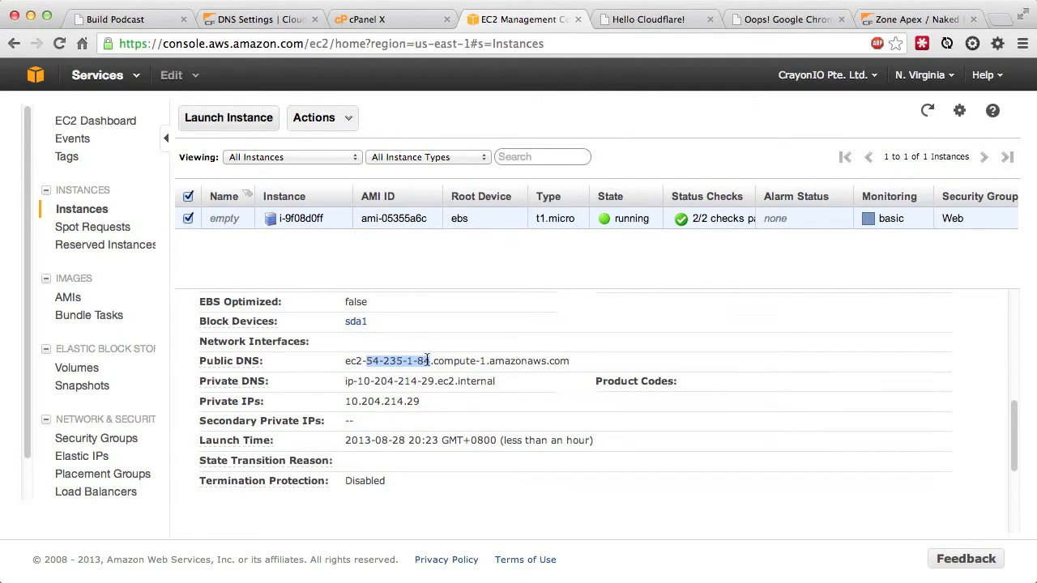
left_click(271, 20)
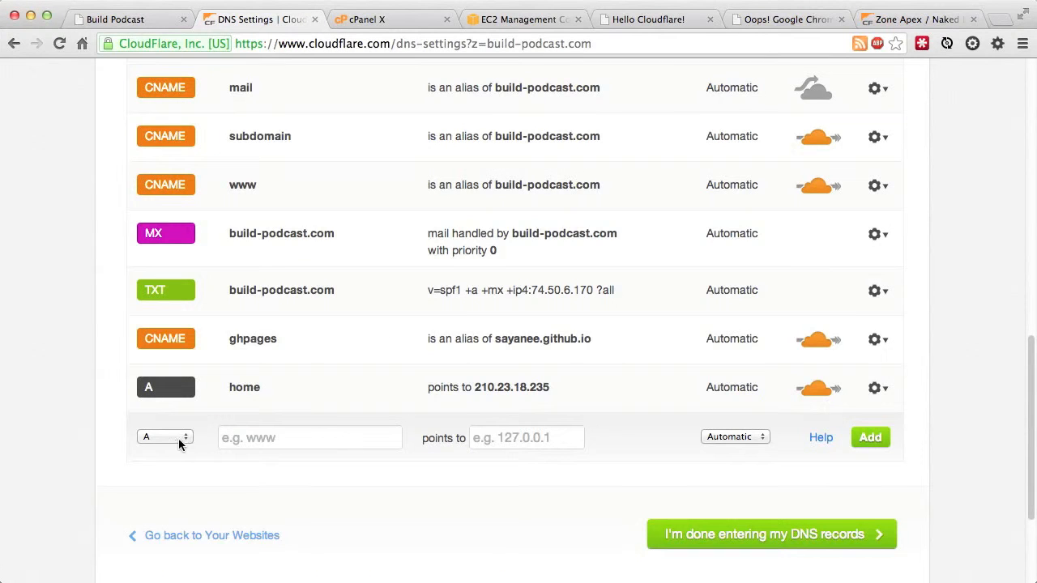
left_click(178, 439)
left_click(266, 437)
left_click(266, 437)
type("aw")
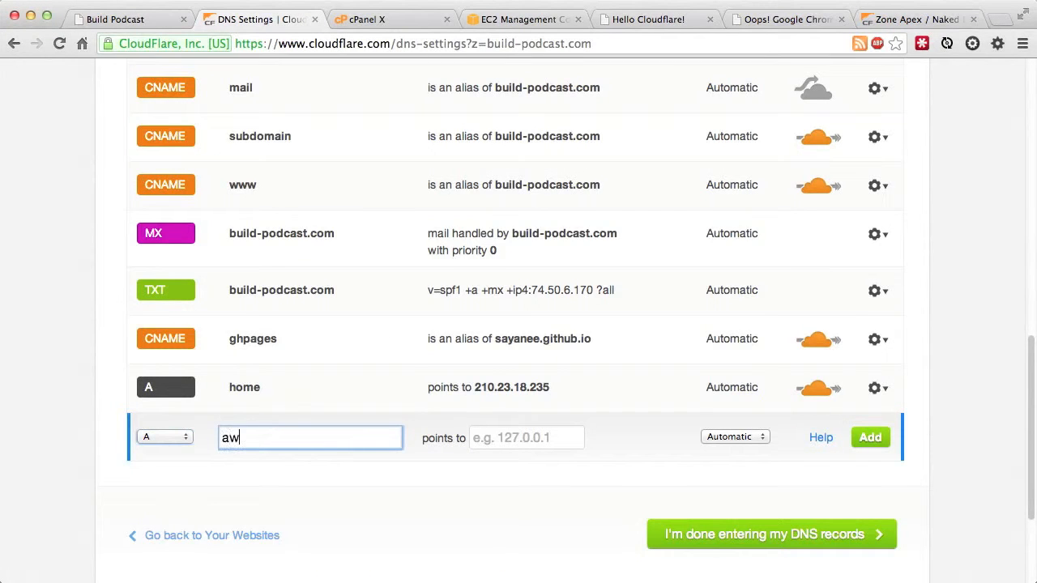
type("s")
left_click(509, 438)
key("super+v")
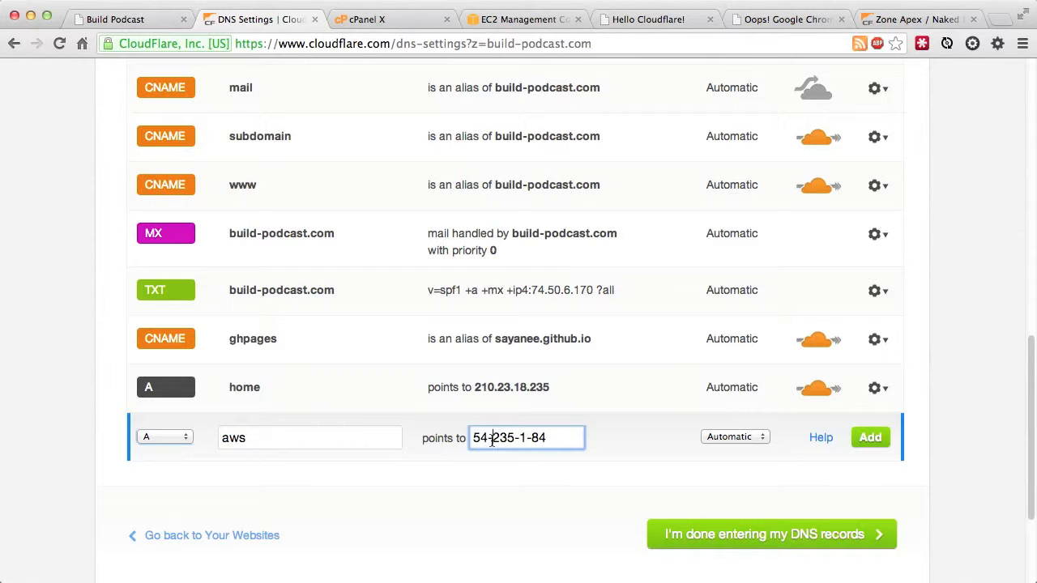
Step: Replace the target's hyphens with dots to give 54.235.1.84, add the aws record, and toggle its CloudFlare proxying
key("BackSpace")
type(".")
key("Delete")
type(".")
key("Right")
key("Right")
key("Delete")
type(".")
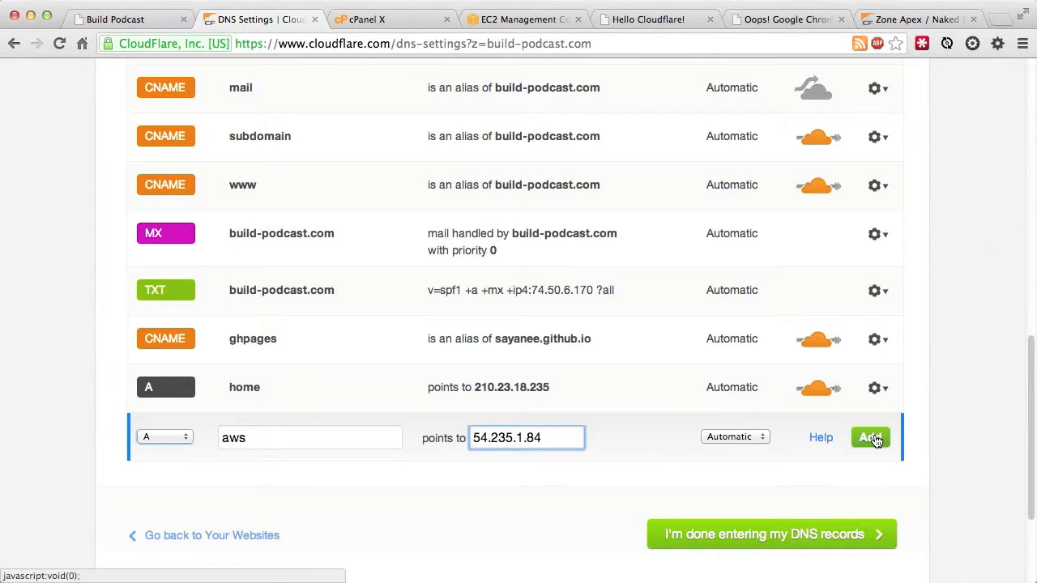
left_click(871, 436)
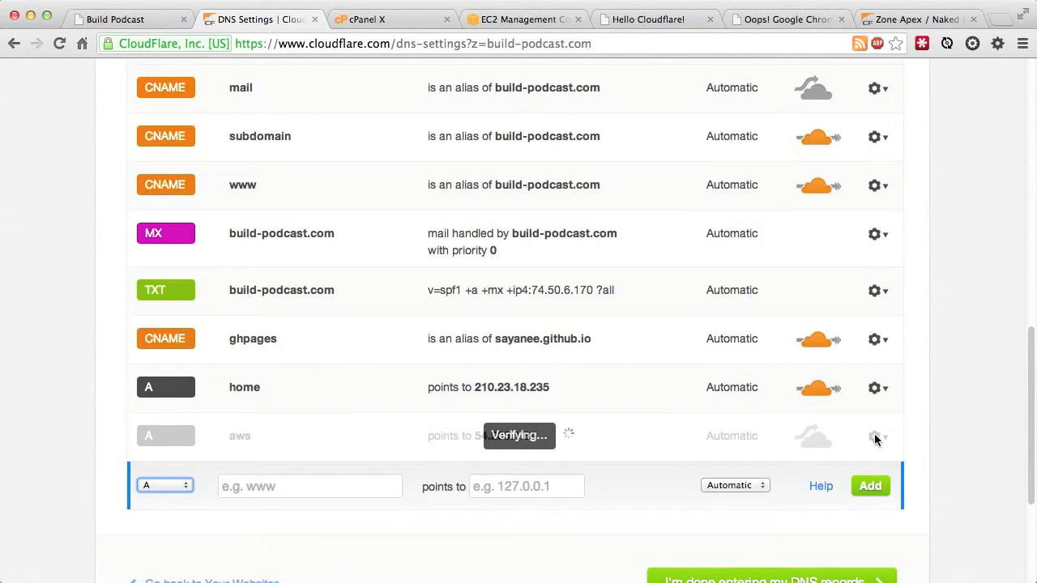
left_click(816, 445)
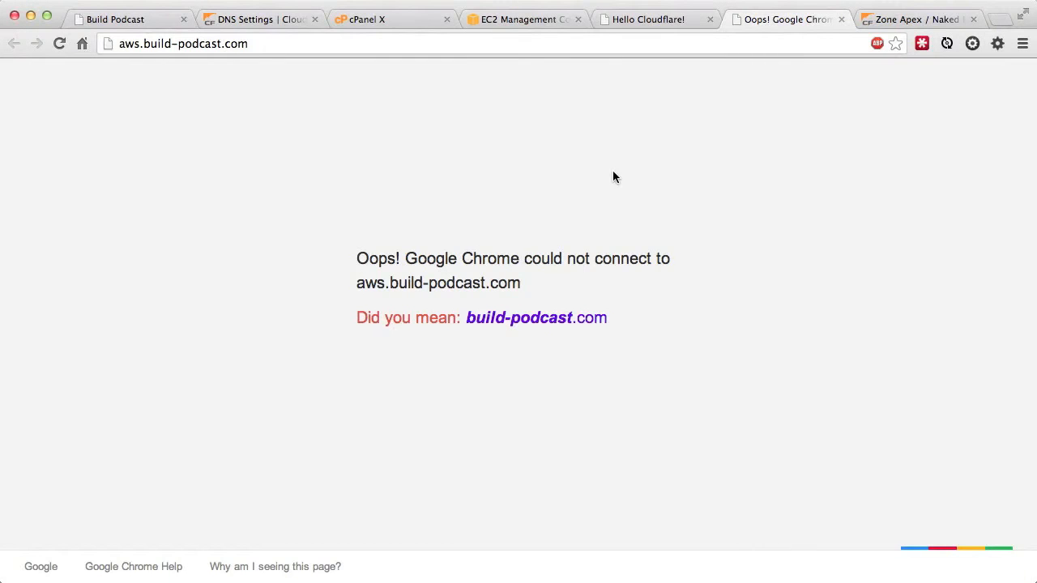
Step: Reload aws.build-podcast.com to check whether the new subdomain serves the EC2 page
key("super+r")
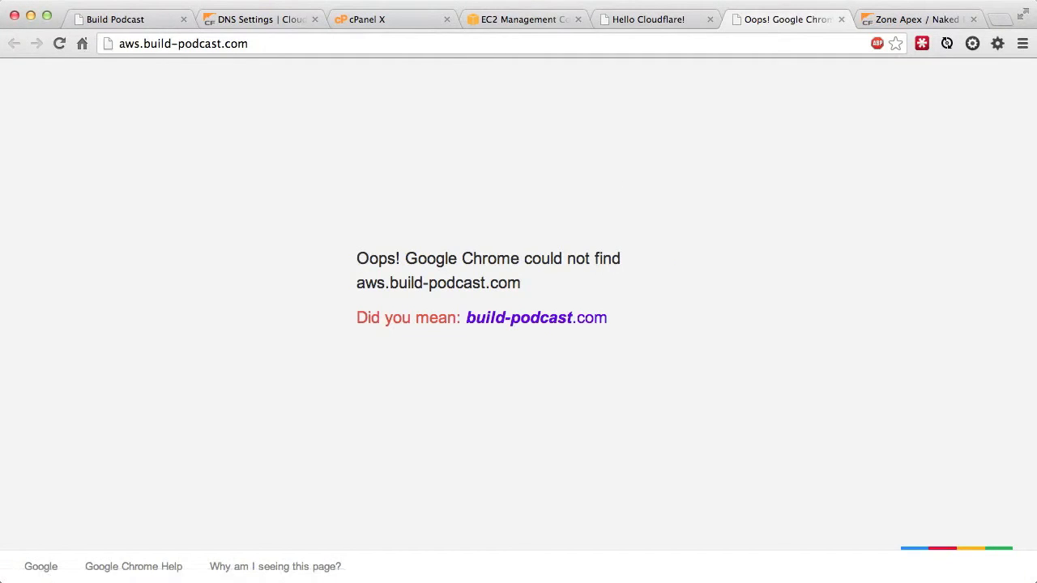
key("super+r")
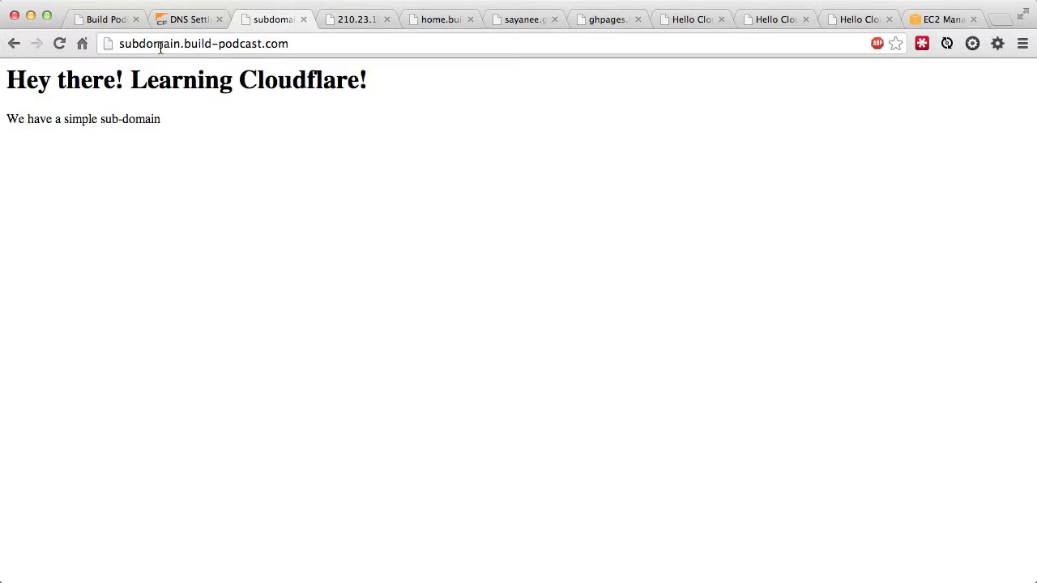
Step: Review the pages served at the home IP, home subdomain, GitHub Pages, ghpages subdomain, EC2 public DNS and aws subdomain
left_click(363, 20)
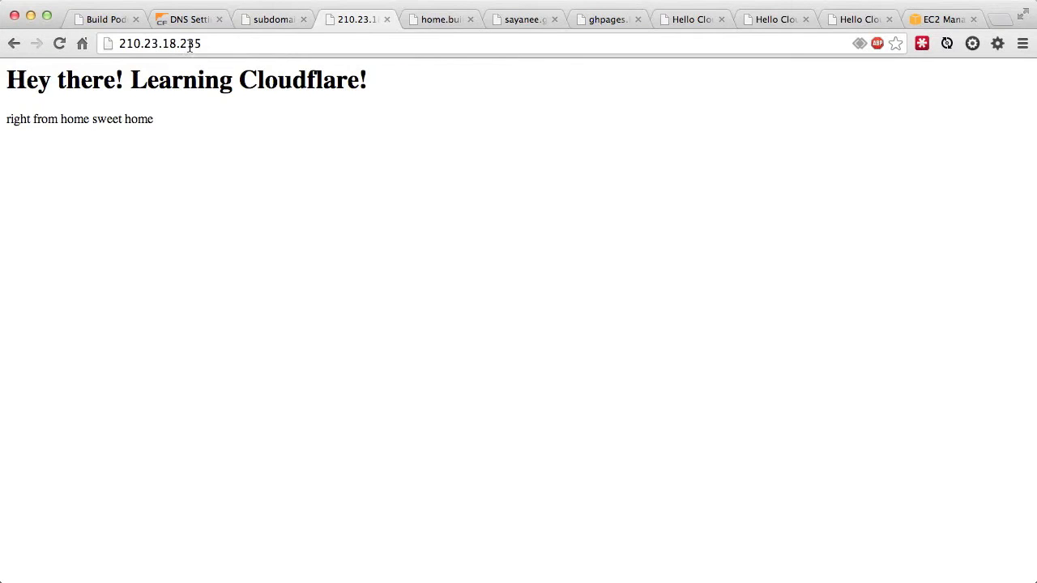
left_click(415, 23)
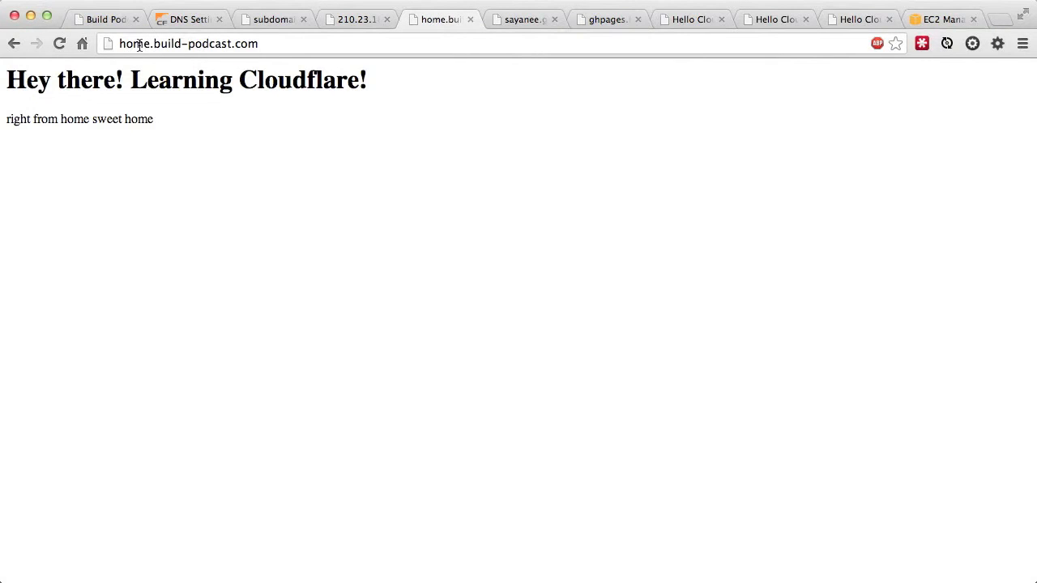
key("ctrl+Tab")
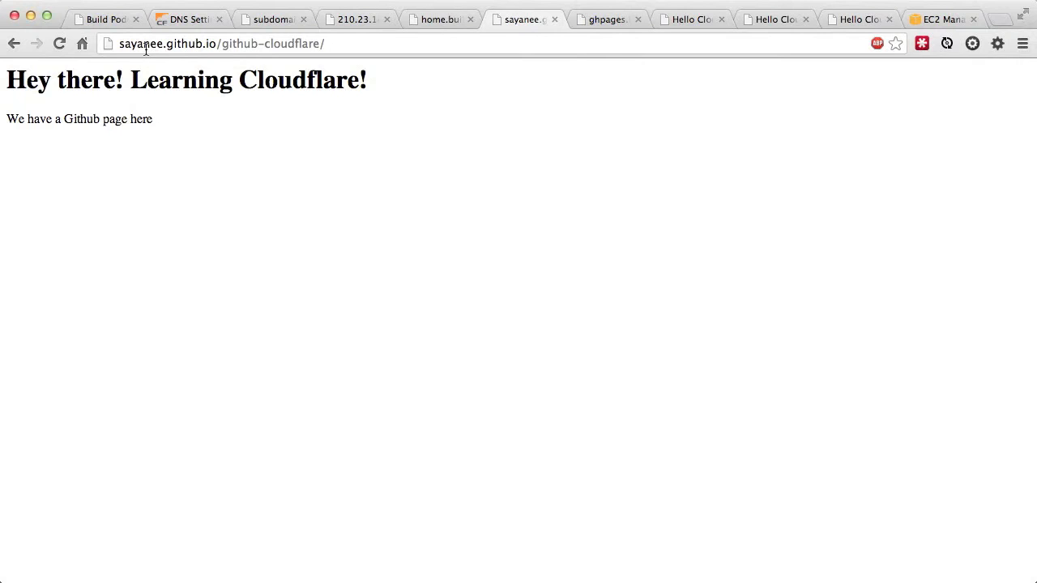
left_click(599, 20)
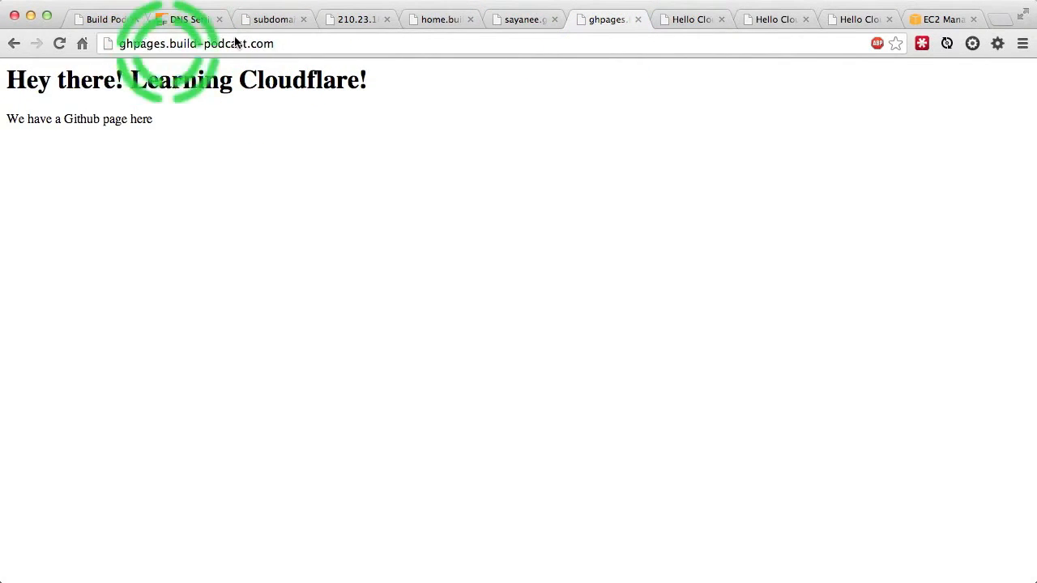
left_click(695, 20)
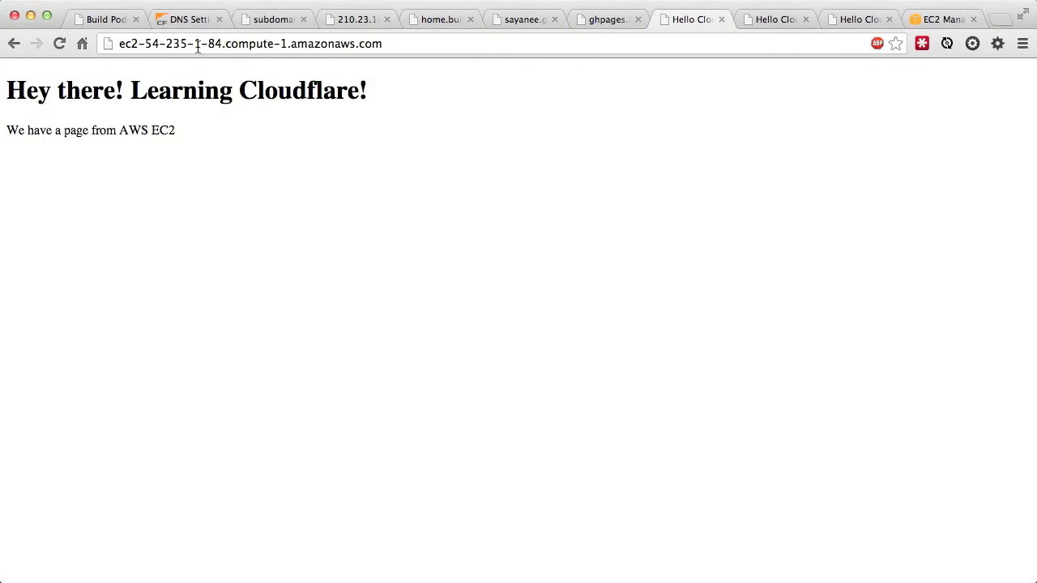
left_click(843, 24)
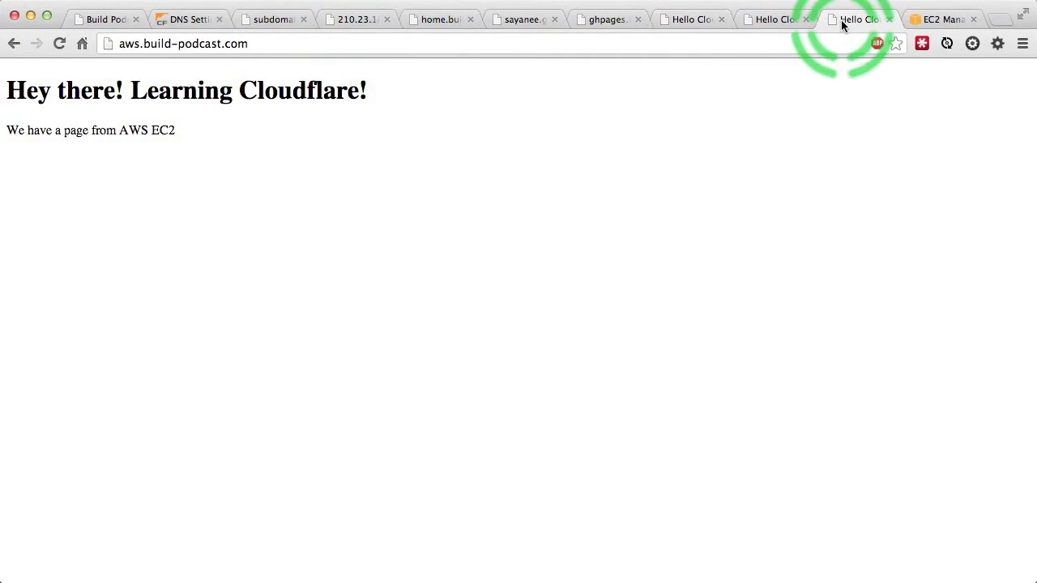
left_click(942, 20)
Step: Go from the CloudFlare DNS settings to the websites list and open the apps for build-podcast.com
left_click(319, 126)
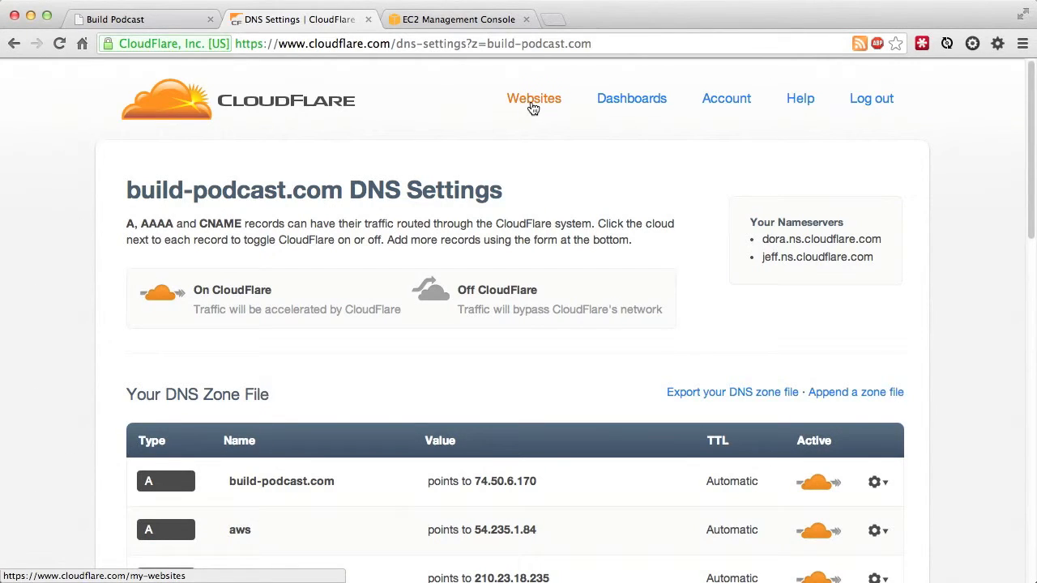
left_click(534, 104)
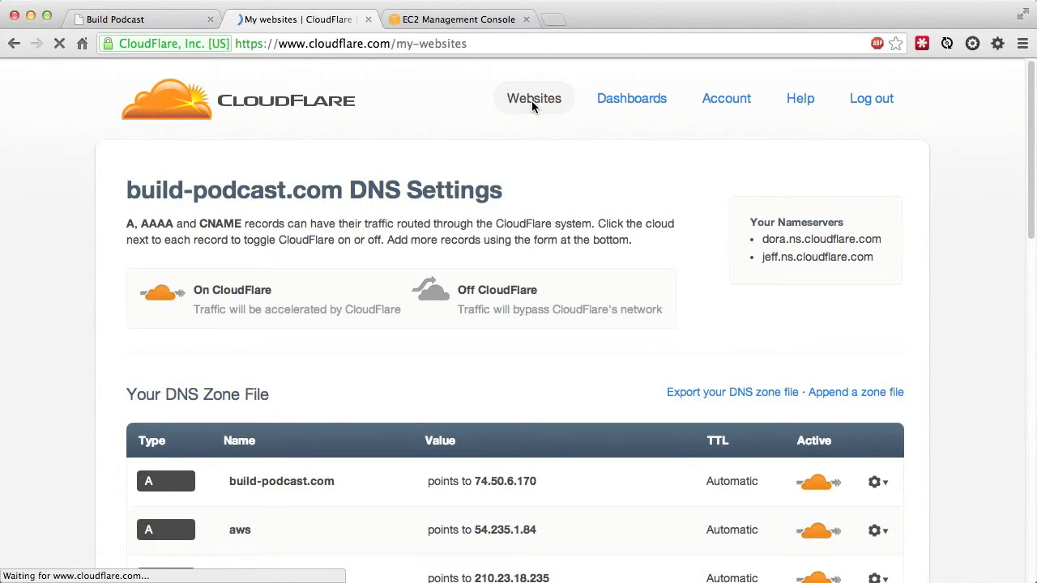
left_click(532, 100)
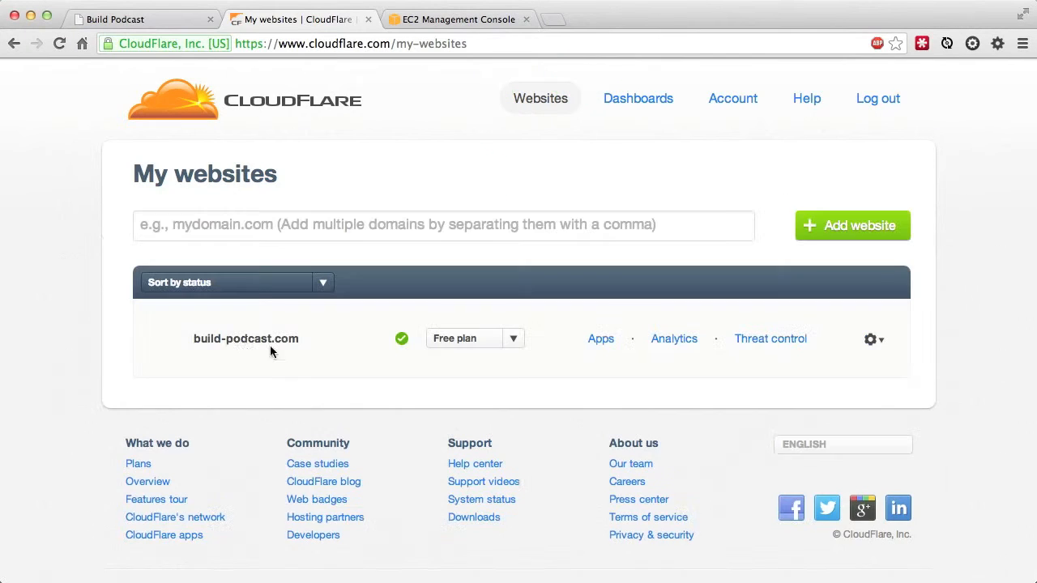
left_click(604, 343)
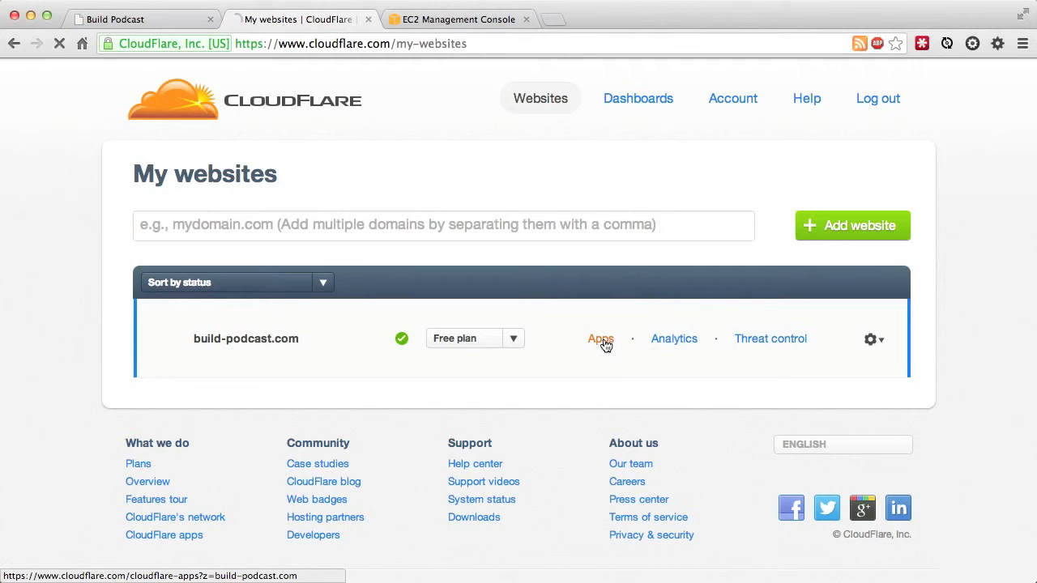
Step: Turn on the CDNJS Selections app with the Modernizr 2.6.2 library selected
scroll(736, 308, "down", 5)
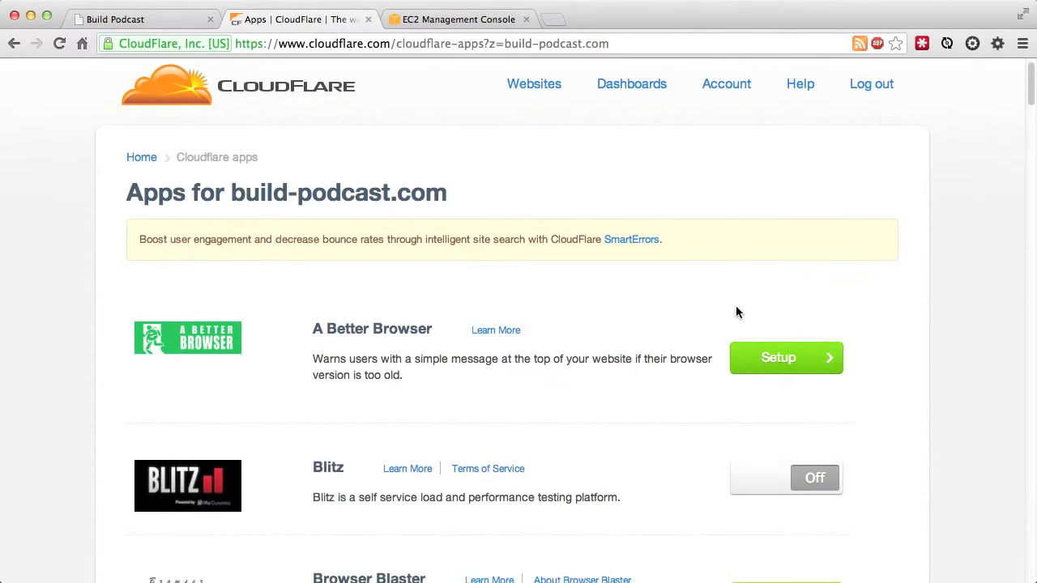
scroll(737, 311, "down", 3)
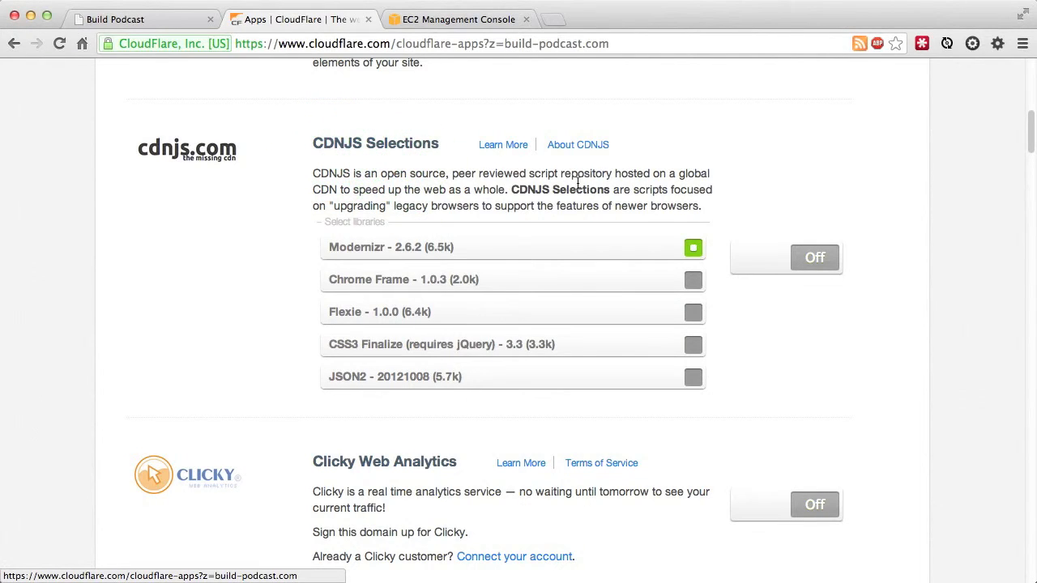
left_click(640, 189)
left_click(803, 259)
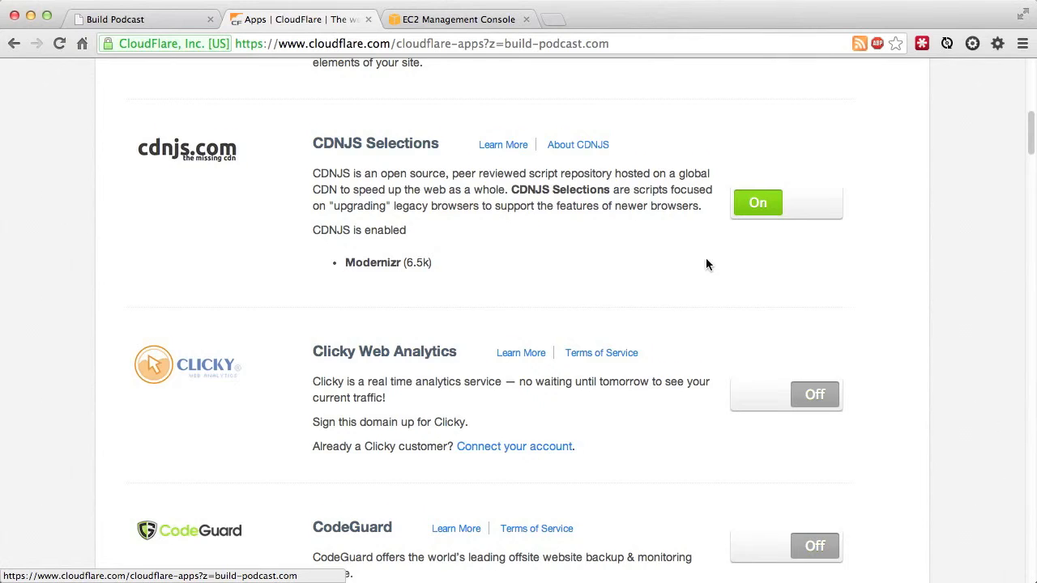
Step: Set up the Google Analytics app manually by submitting the prefilled tracking ID with social tracking enabled
scroll(705, 259, "down", 10)
scroll(706, 263, "down", 7)
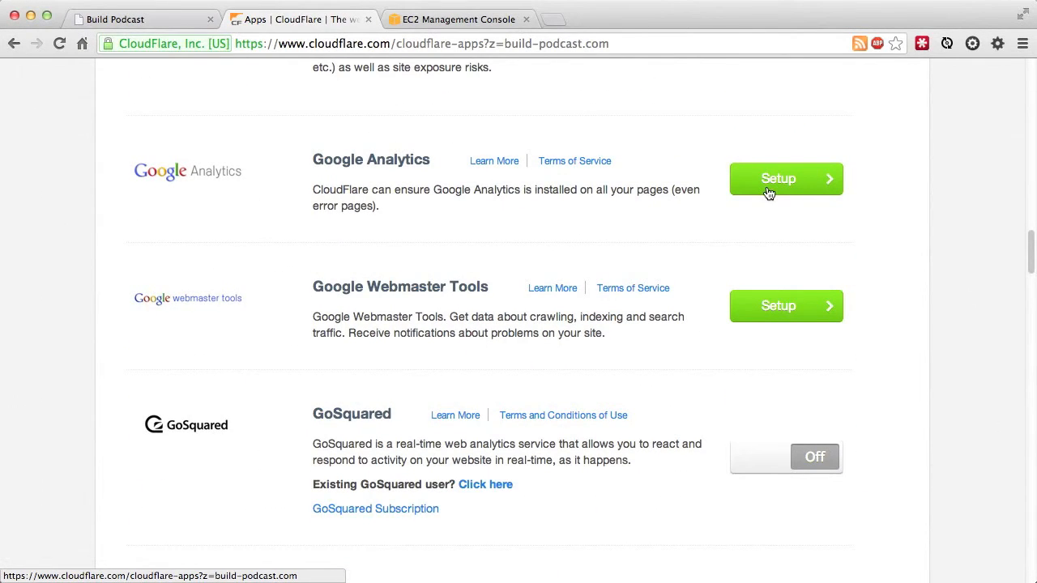
left_click(781, 187)
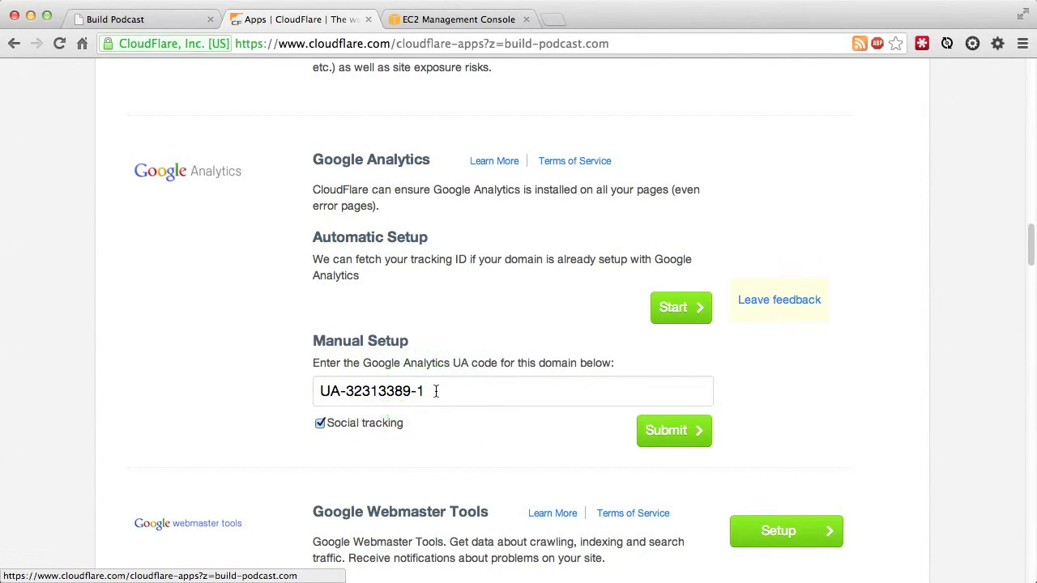
left_click(661, 441)
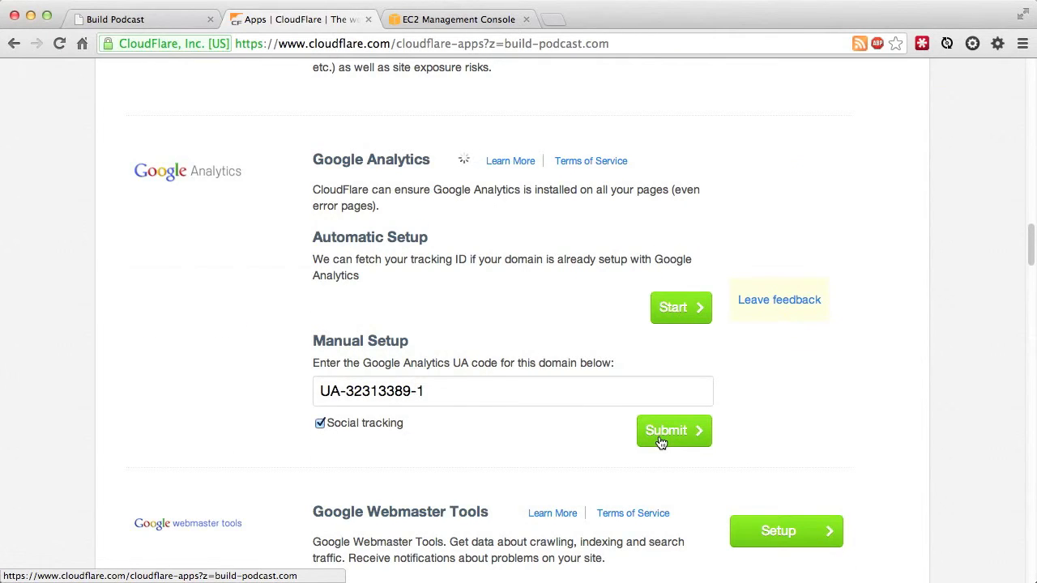
Step: Set up Google Webmaster Tools by starting its authorization for CloudFlare, and return to the apps list
left_click(790, 331)
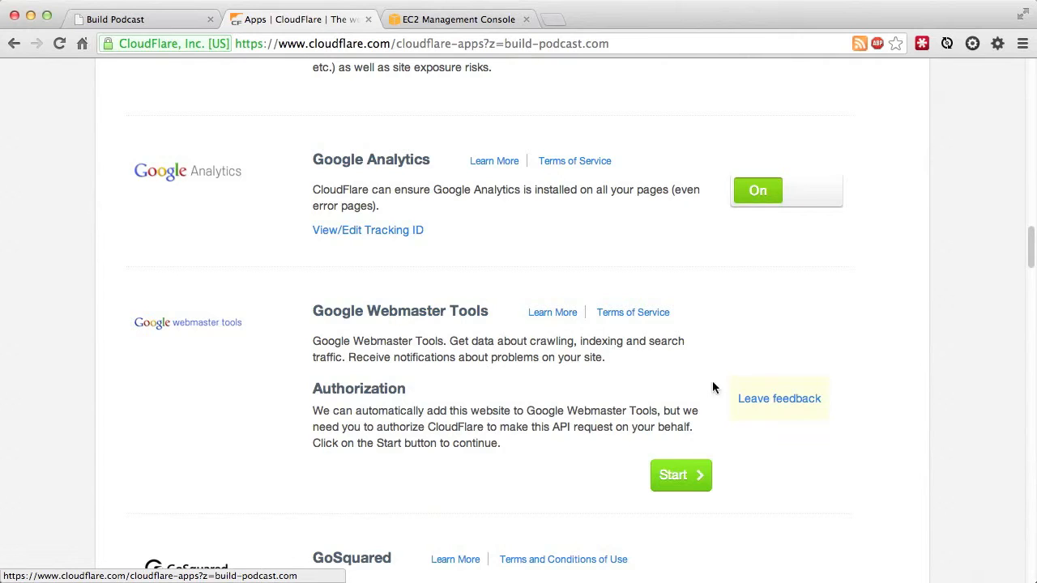
left_click(690, 476)
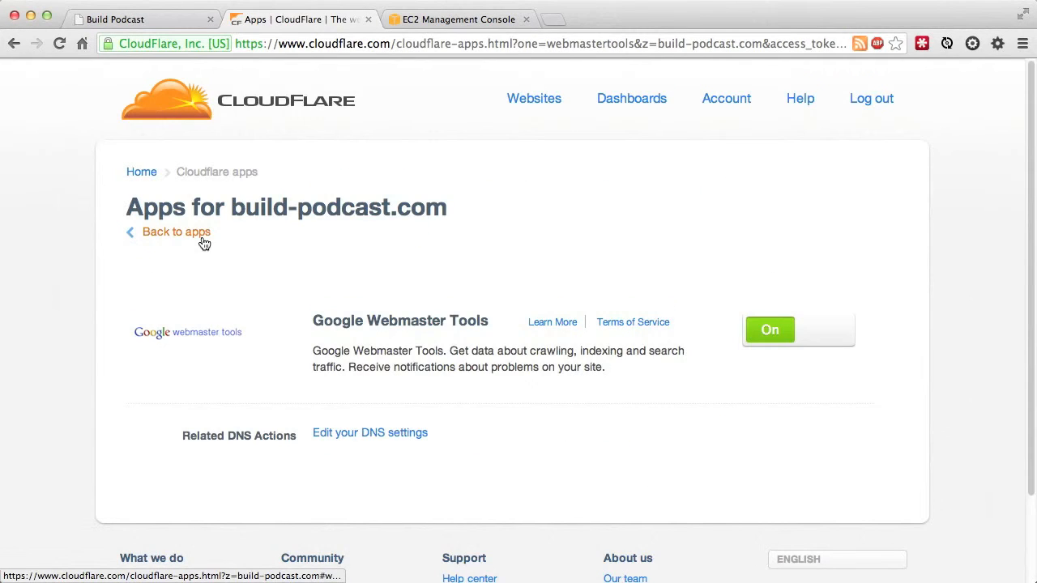
left_click(177, 232)
Step: Set up the A Better Browser app with 7.0 as the highest Internet Explorer version to warn about
scroll(634, 392, "up", 5)
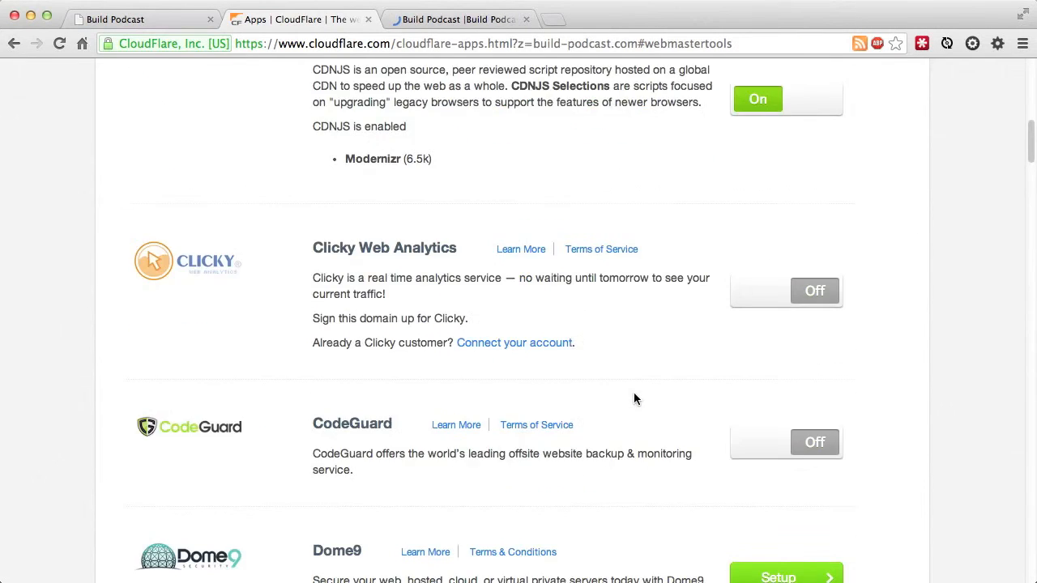
scroll(635, 398, "up", 4)
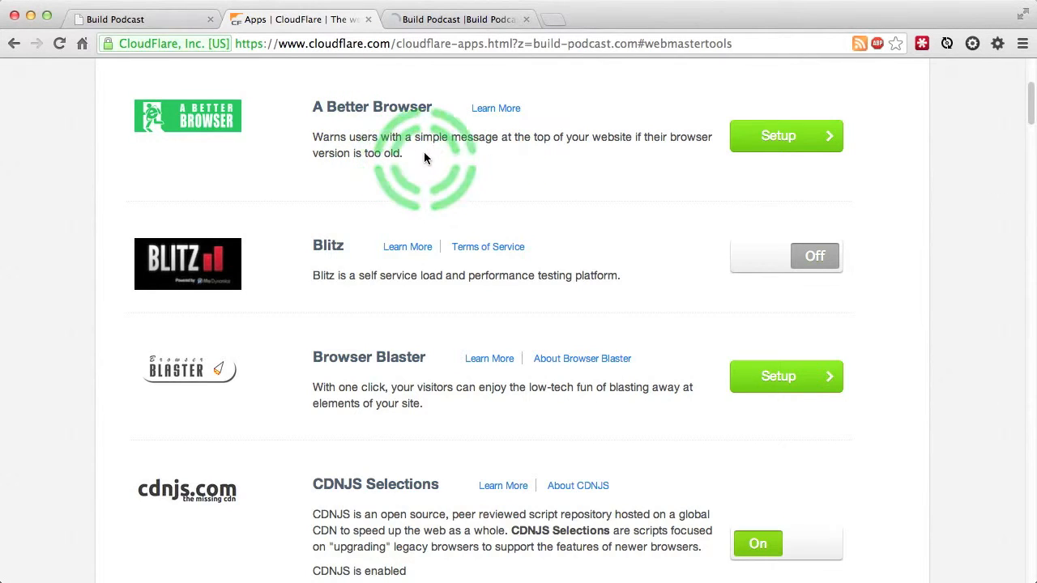
left_click(752, 137)
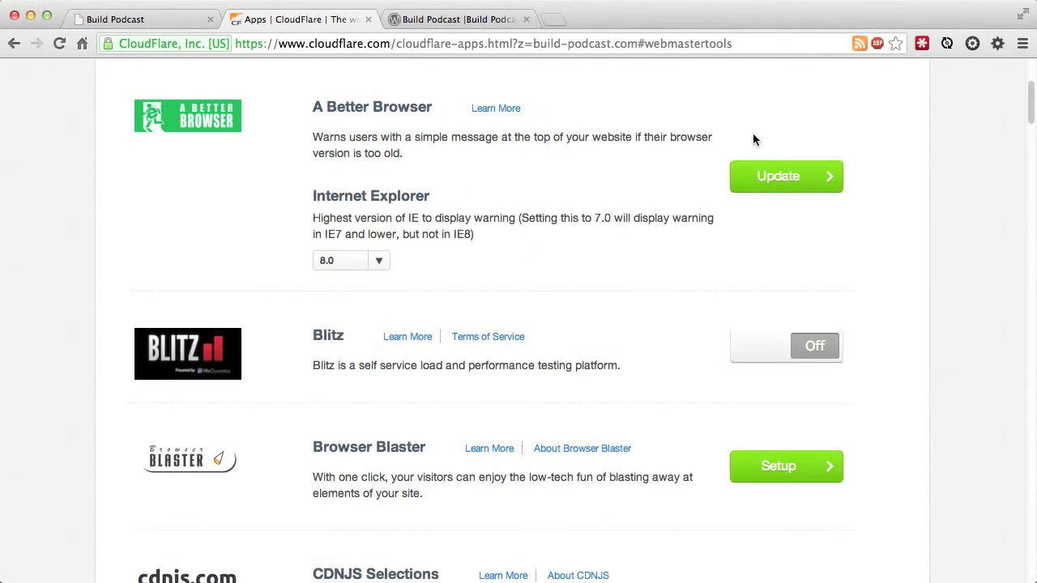
left_click(381, 262)
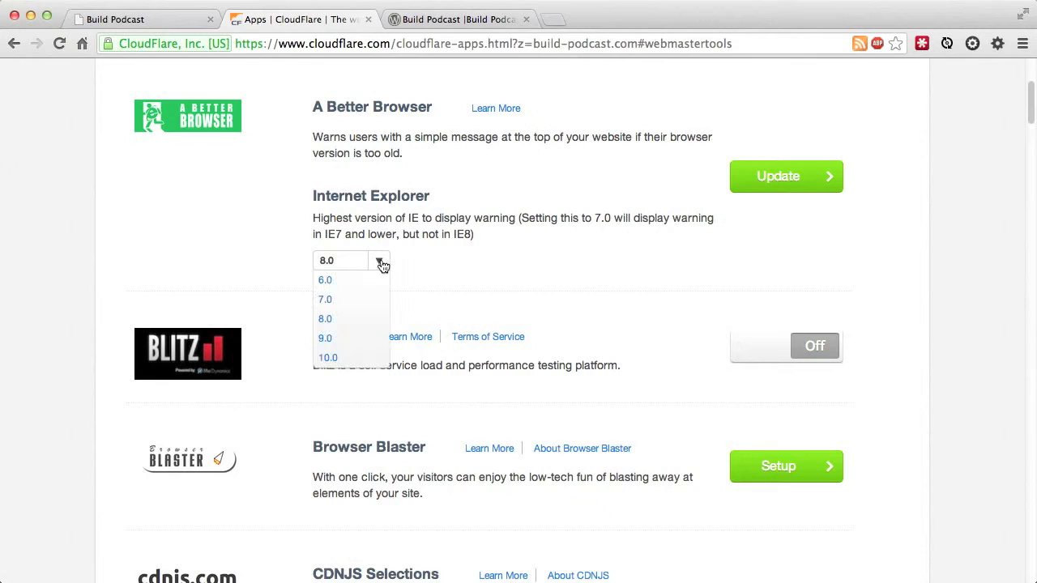
left_click(326, 300)
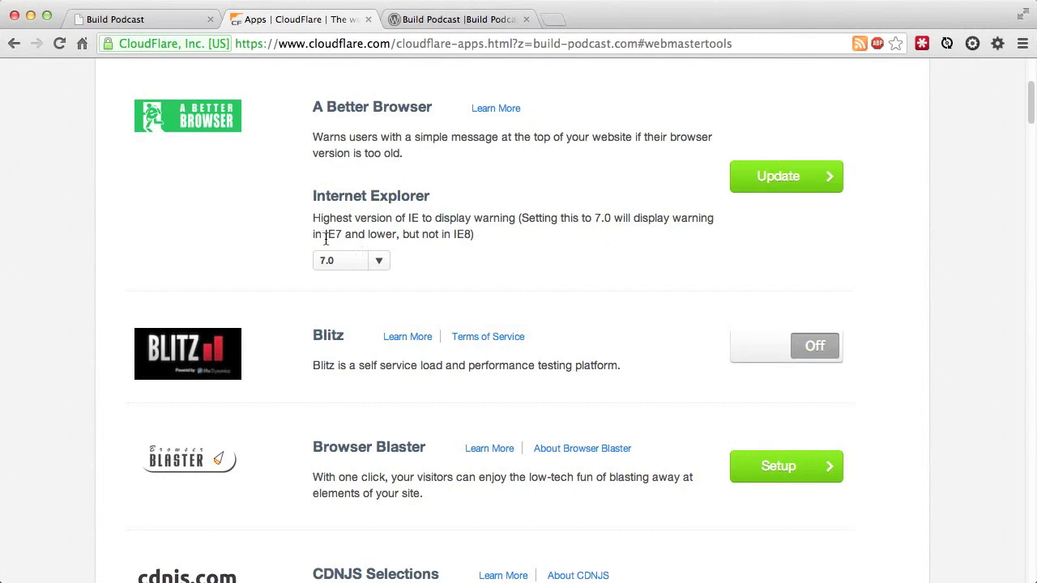
left_click(762, 178)
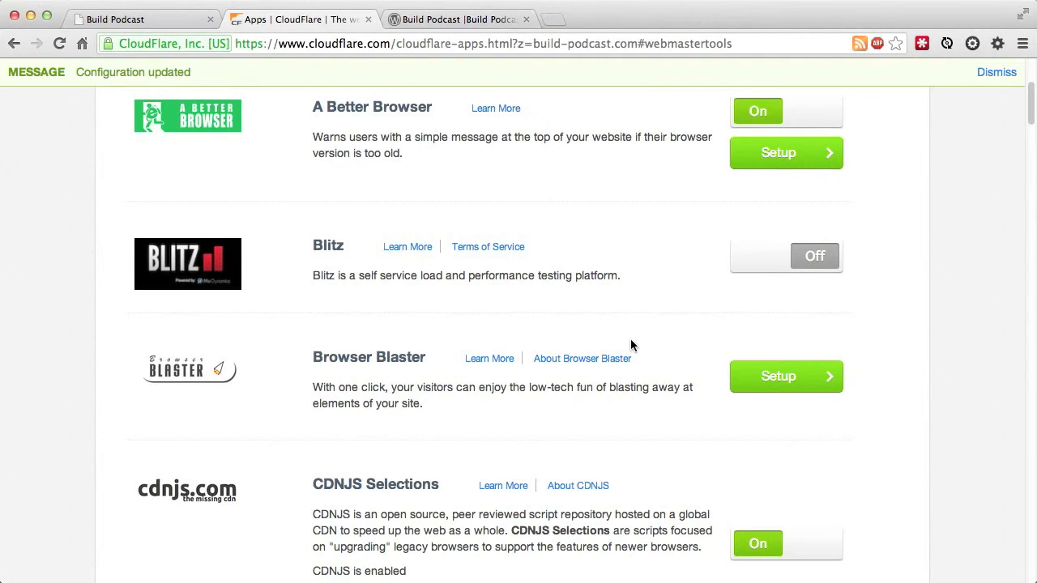
Step: Select the word "explore" in the PhantomJS post on build-podcast.com as a comparison, and turn on CloudFlare's Highlight app
scroll(632, 346, "down", 8)
scroll(632, 346, "down", 10)
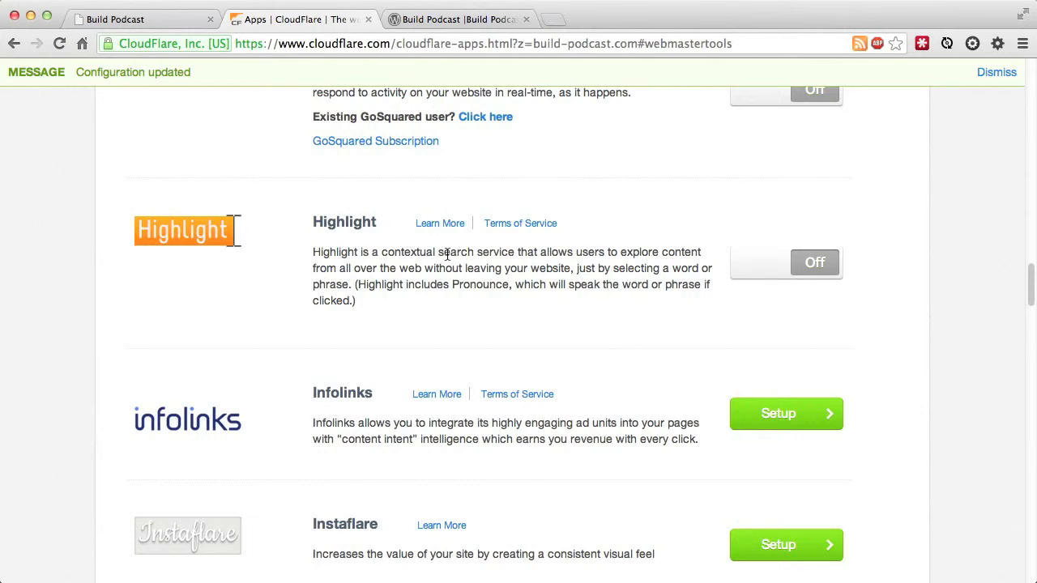
left_click(475, 18)
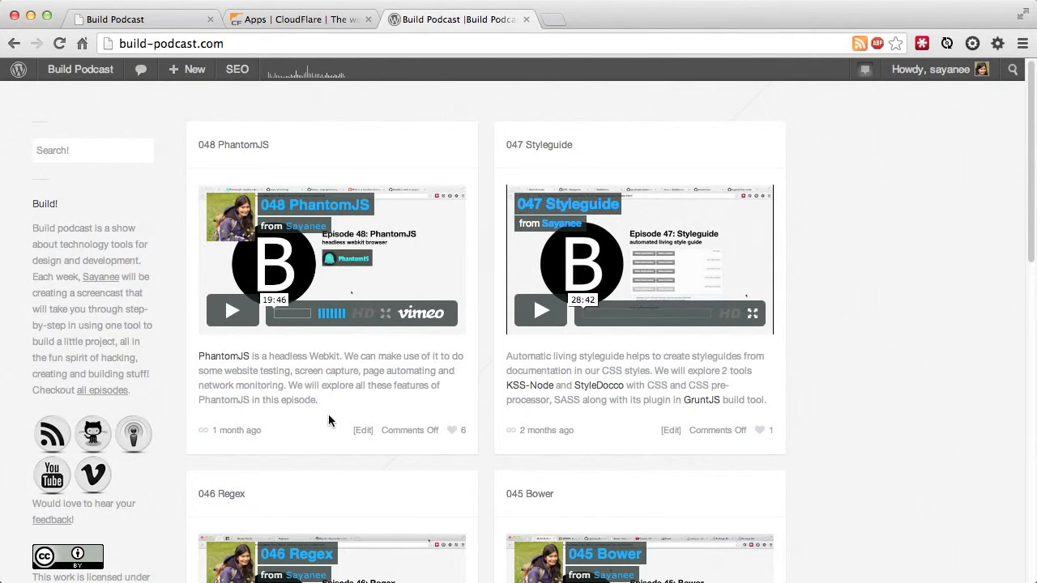
double_click(335, 386)
left_click(289, 20)
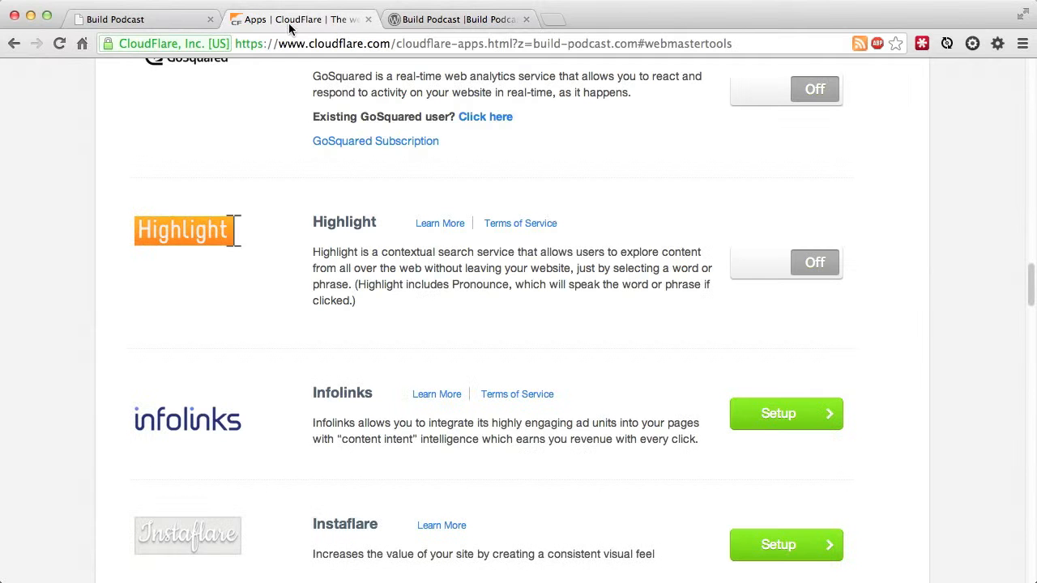
left_click(784, 269)
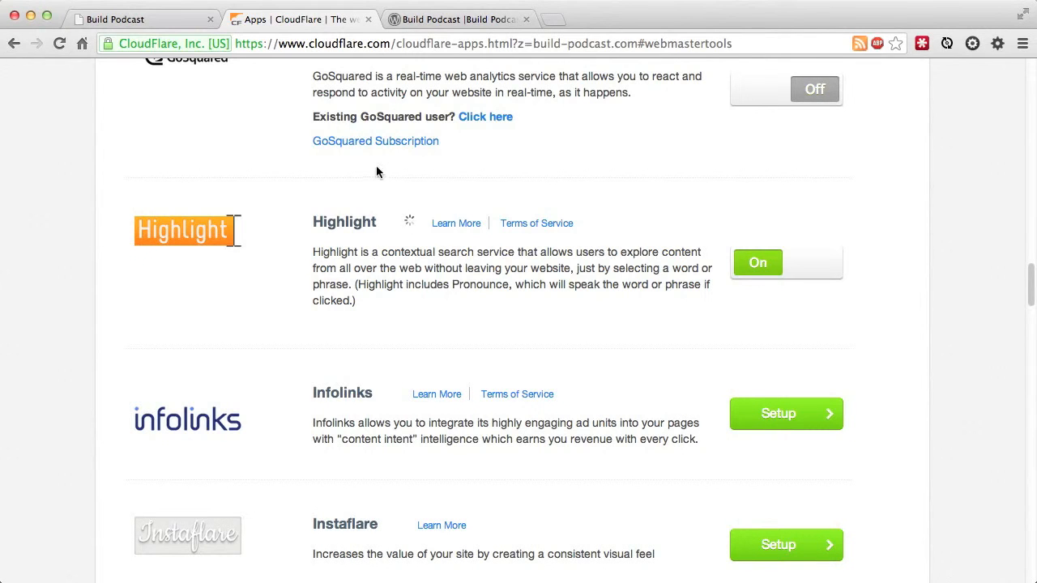
Step: Reload build-podcast.com and test Highlight by requesting more info on the word "explore" in the PhantomJS post
left_click(459, 28)
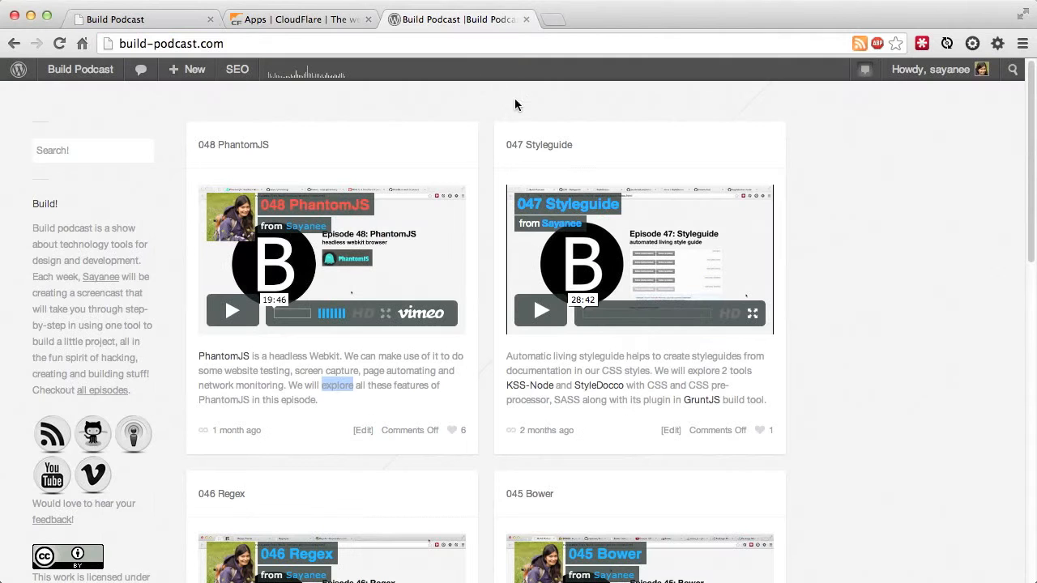
key("super+r")
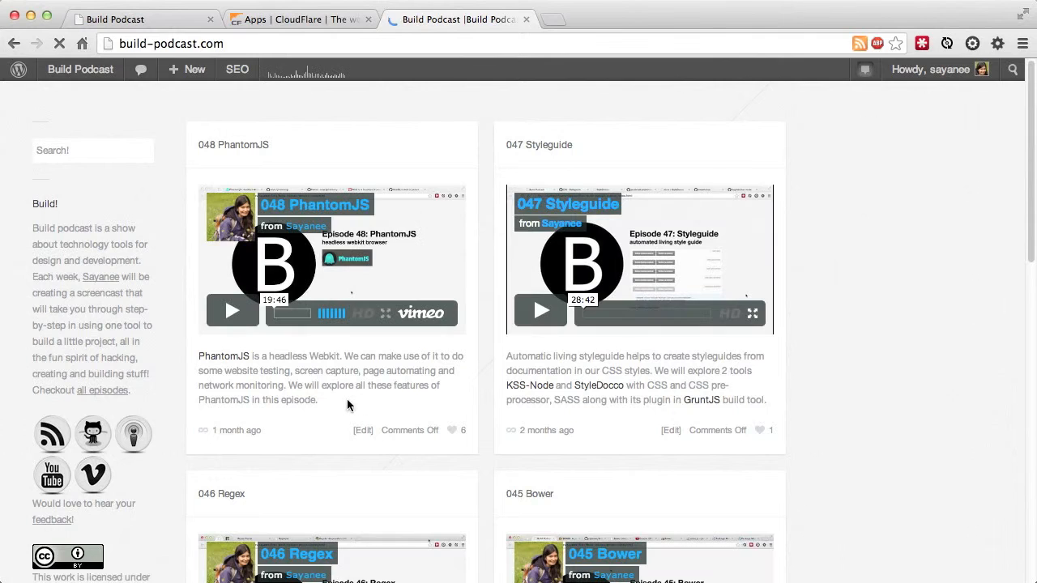
double_click(331, 387)
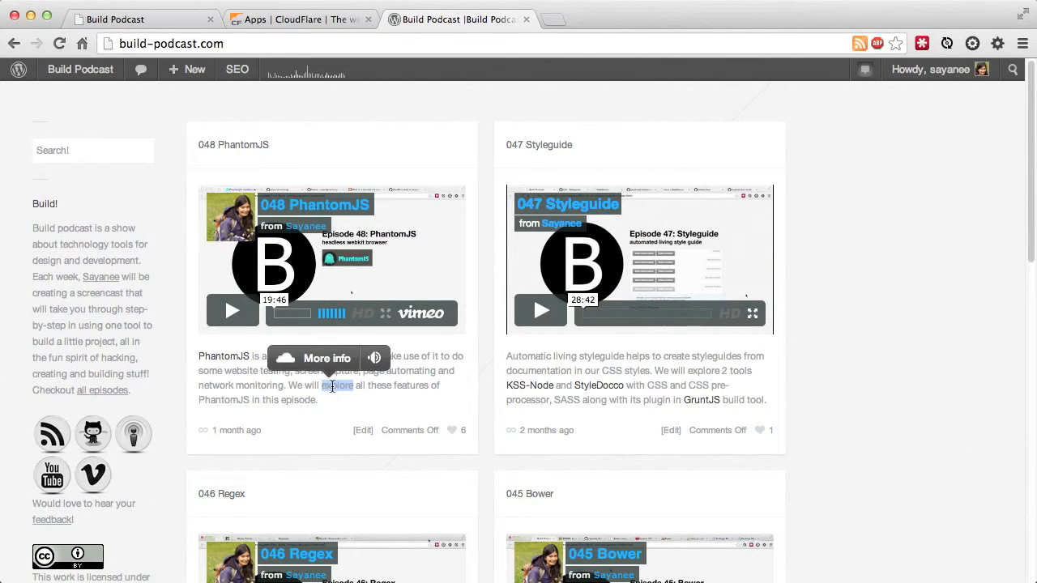
left_click(316, 361)
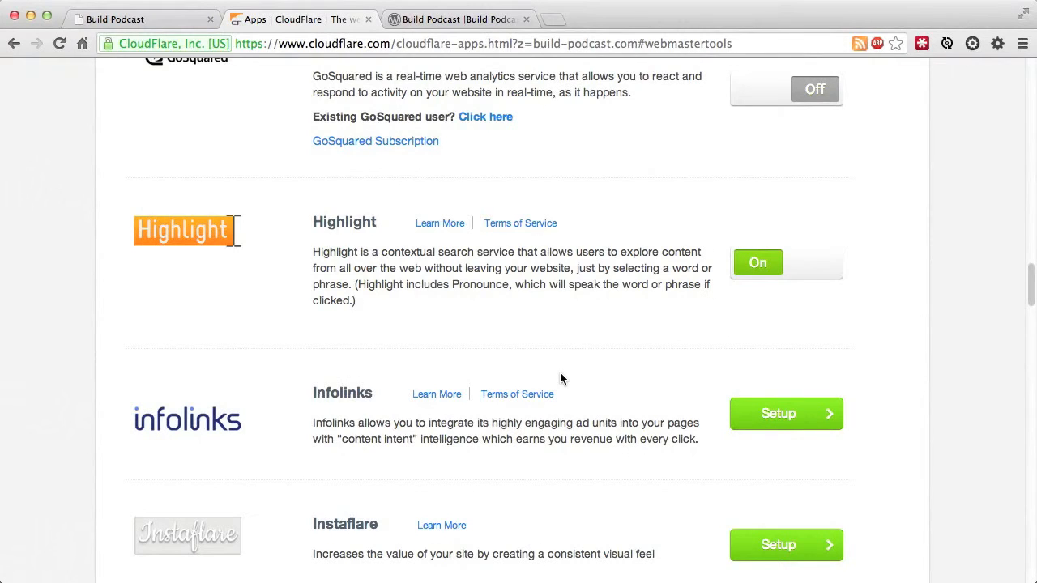
Step: Look through the CloudFlare apps listed after Highlight, down to Pingdom and Pronounce
scroll(560, 378, "down", 8)
scroll(560, 373, "down", 7)
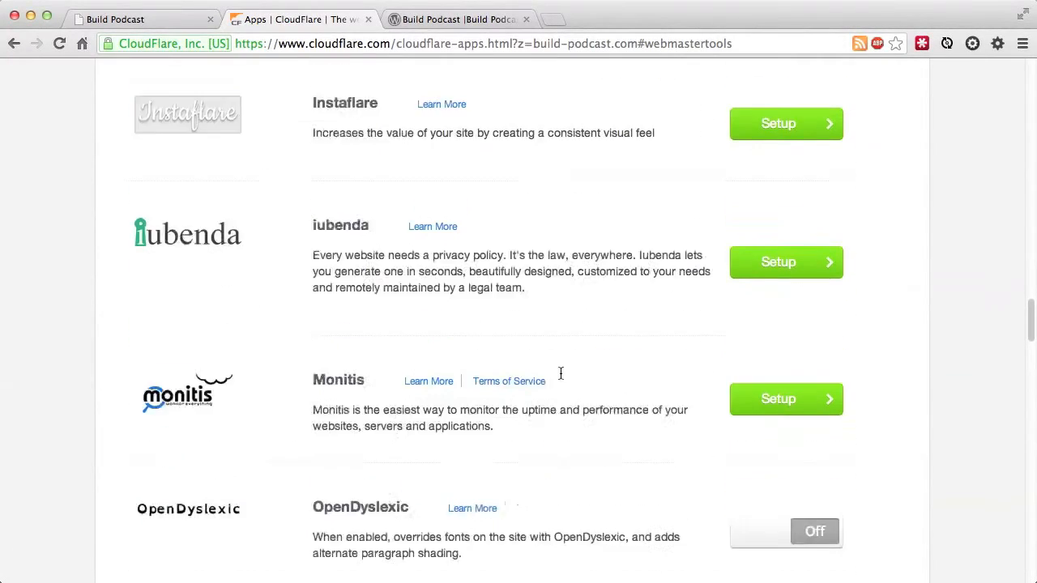
scroll(560, 373, "down", 8)
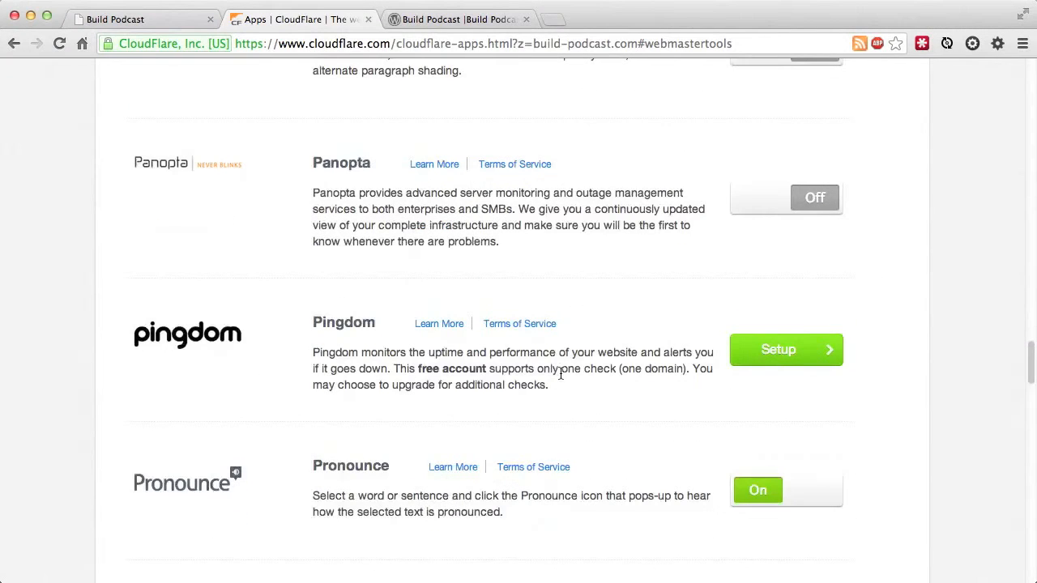
scroll(560, 374, "down", 3)
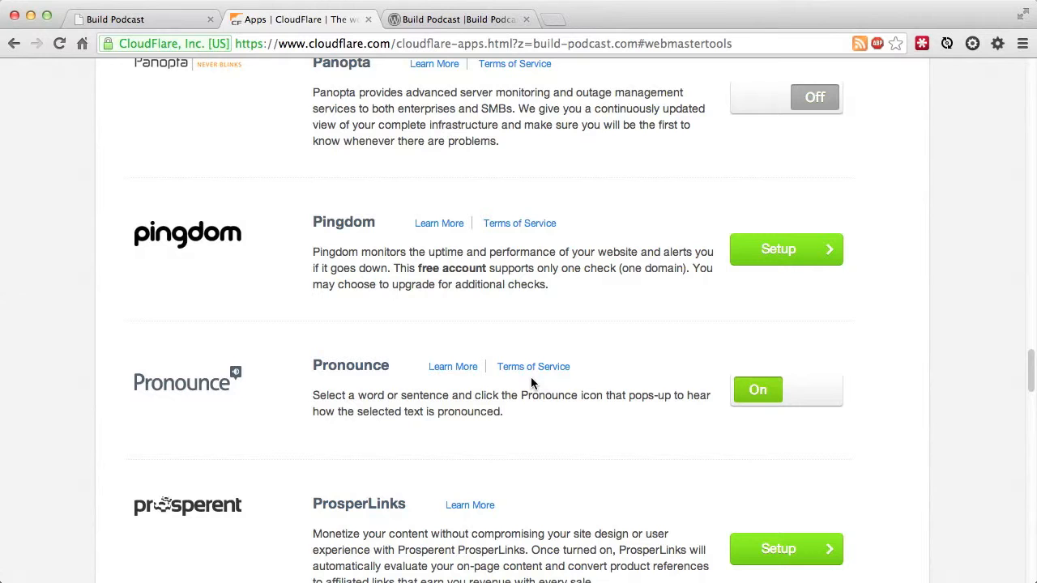
Step: Open the analytics for build-podcast.com from the CloudFlare website list and look through its traffic and threat statistics
scroll(548, 419, "down", 3)
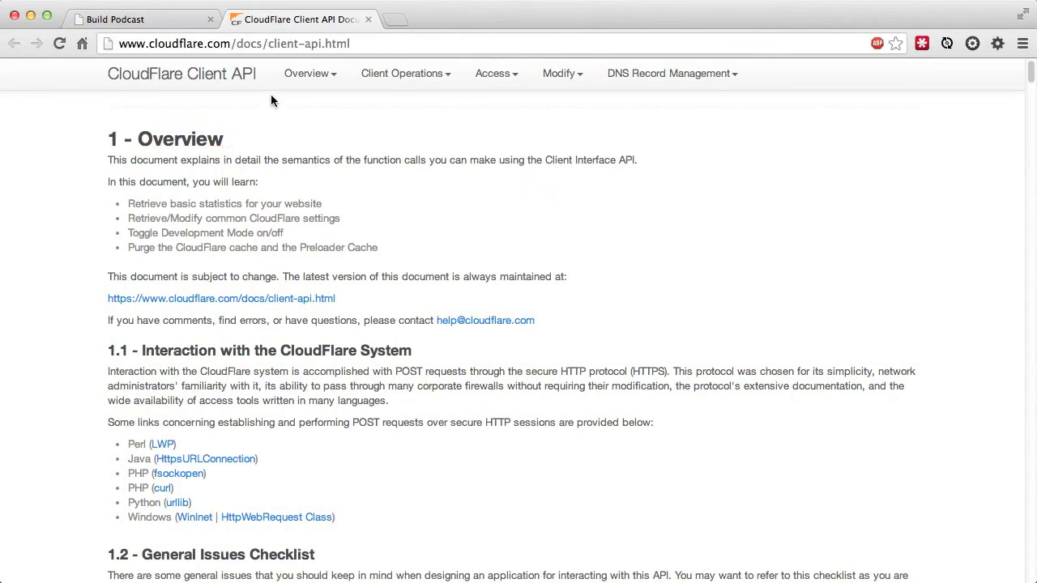
left_click(227, 50)
left_click(208, 68)
left_click(394, 21)
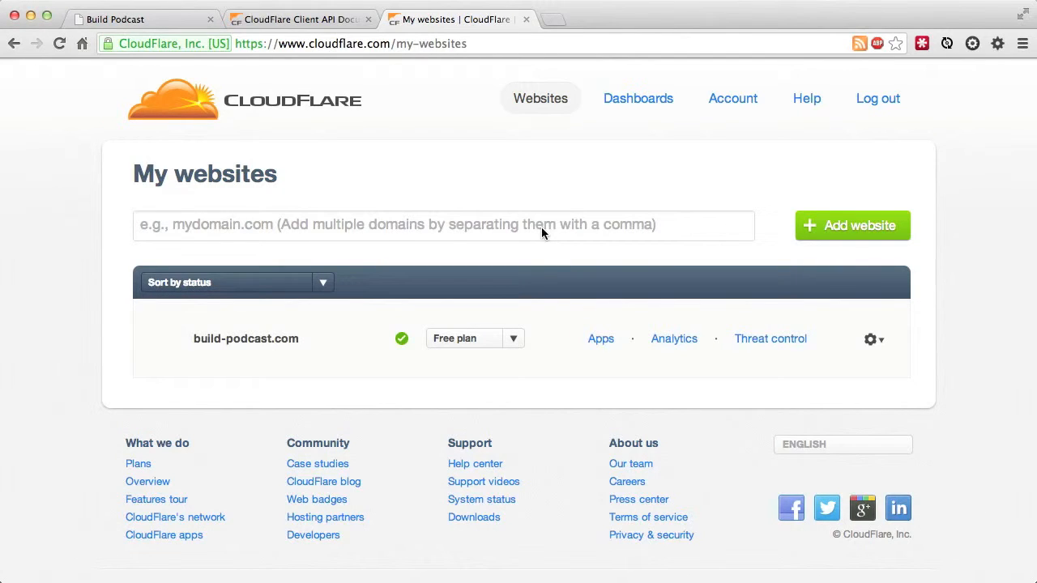
left_click(674, 341)
scroll(559, 433, "down", 5)
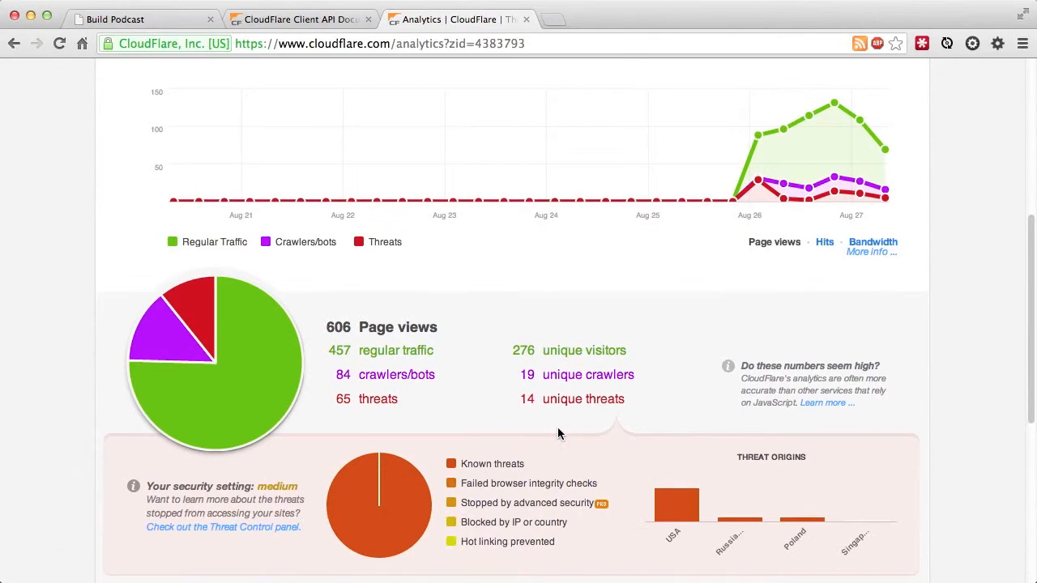
scroll(590, 384, "down", 1)
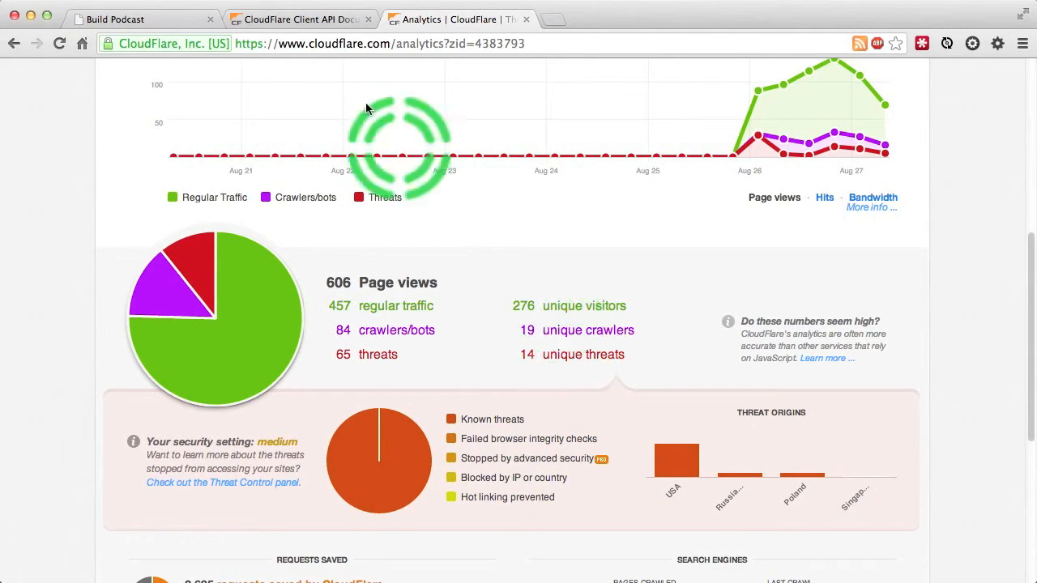
Step: Read the CloudFlare Client API documentation from the overview down to the example request for the "stats" action in section 3.1
left_click(305, 21)
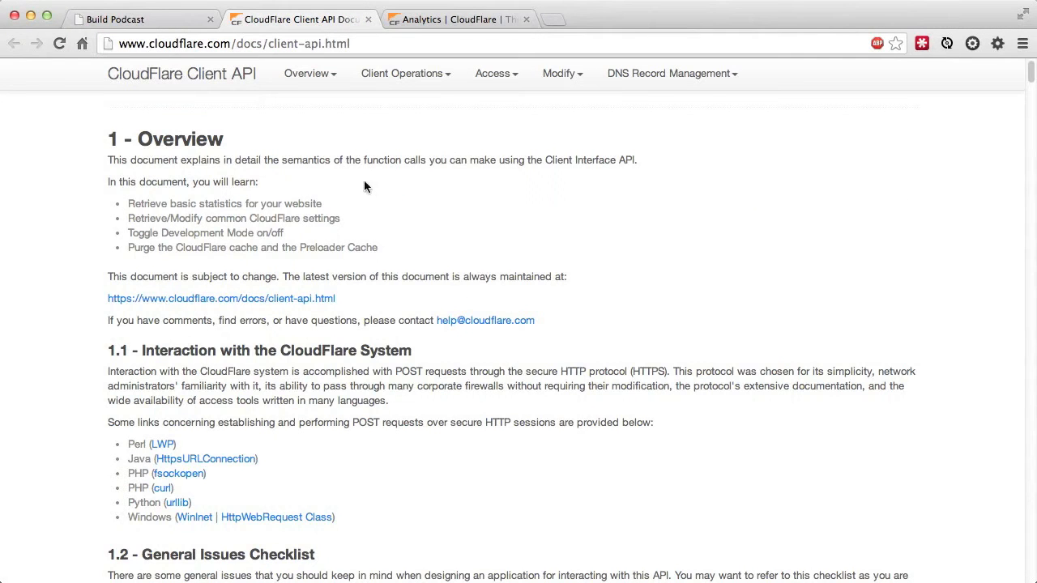
scroll(468, 290, "down", 5)
scroll(468, 292, "down", 1)
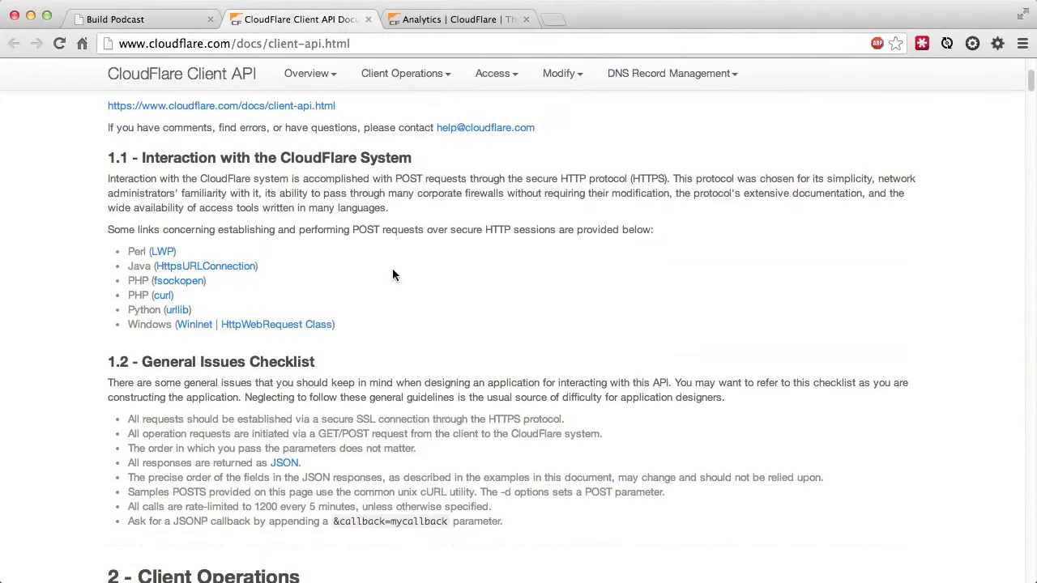
left_click(183, 327)
left_click(416, 341)
scroll(417, 340, "down", 10)
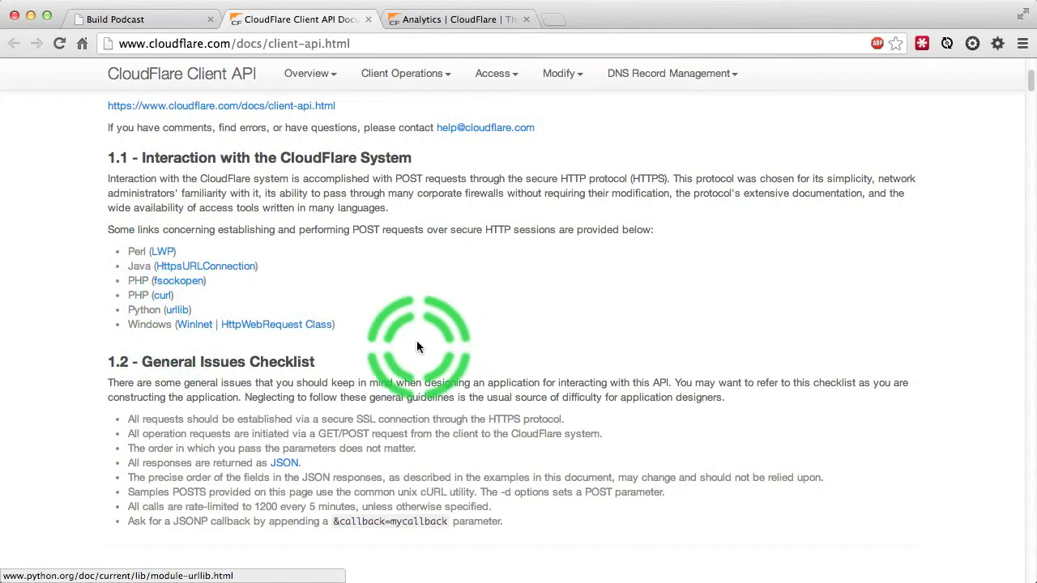
scroll(416, 341, "down", 12)
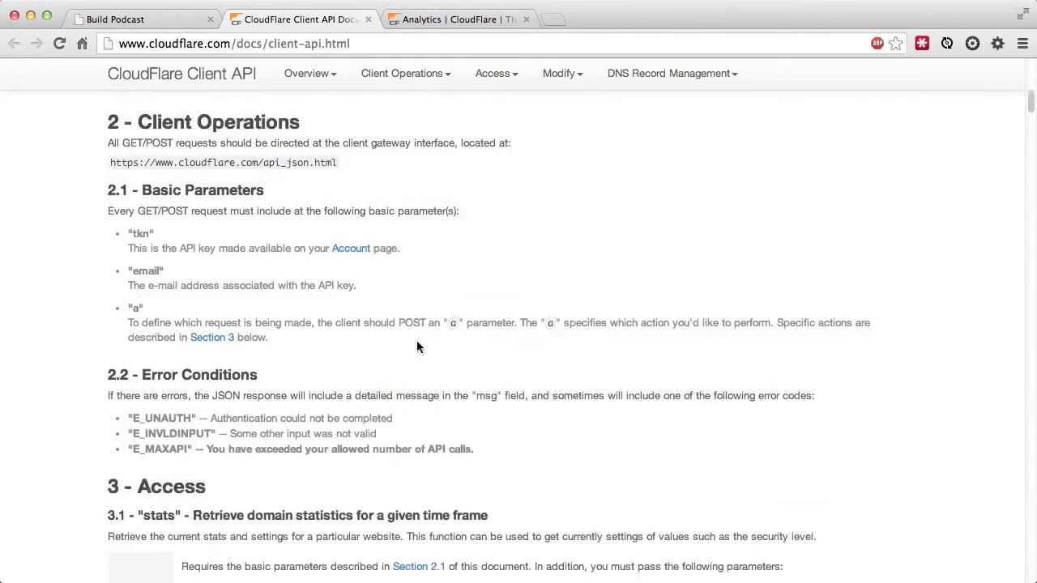
scroll(412, 354, "down", 4)
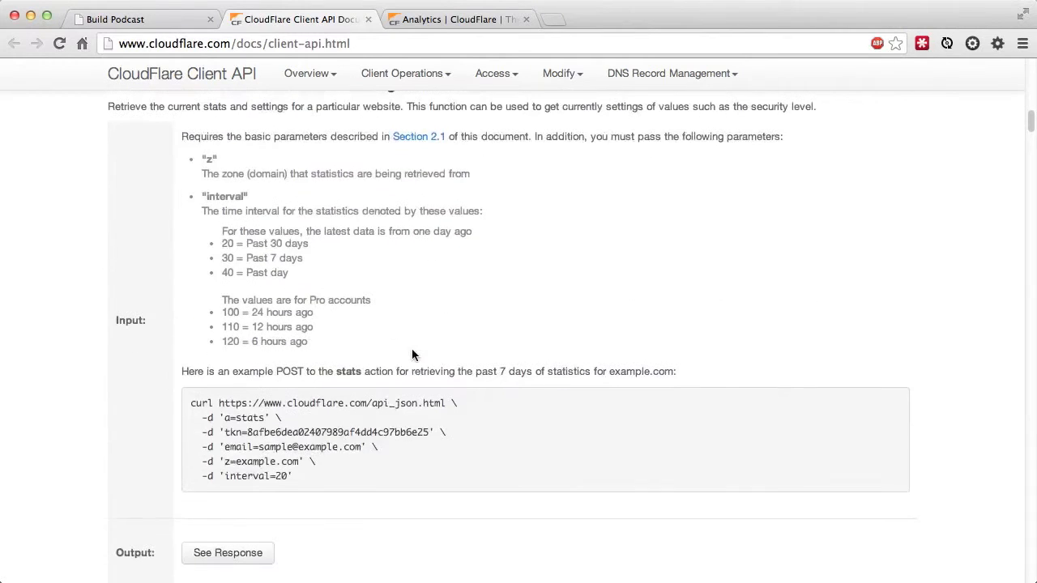
scroll(411, 354, "up", 2)
left_click(213, 149)
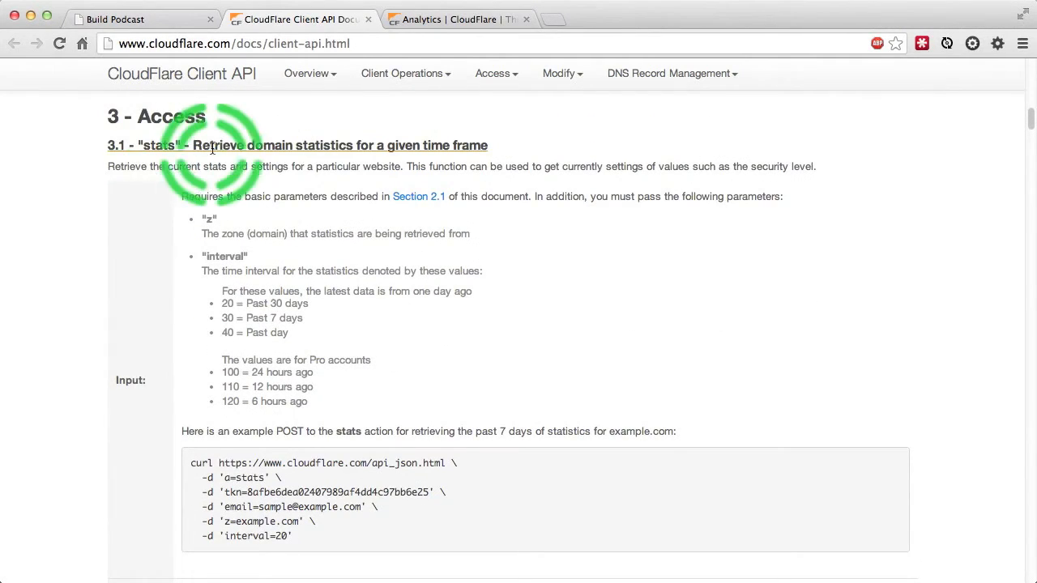
scroll(196, 384, "down", 2)
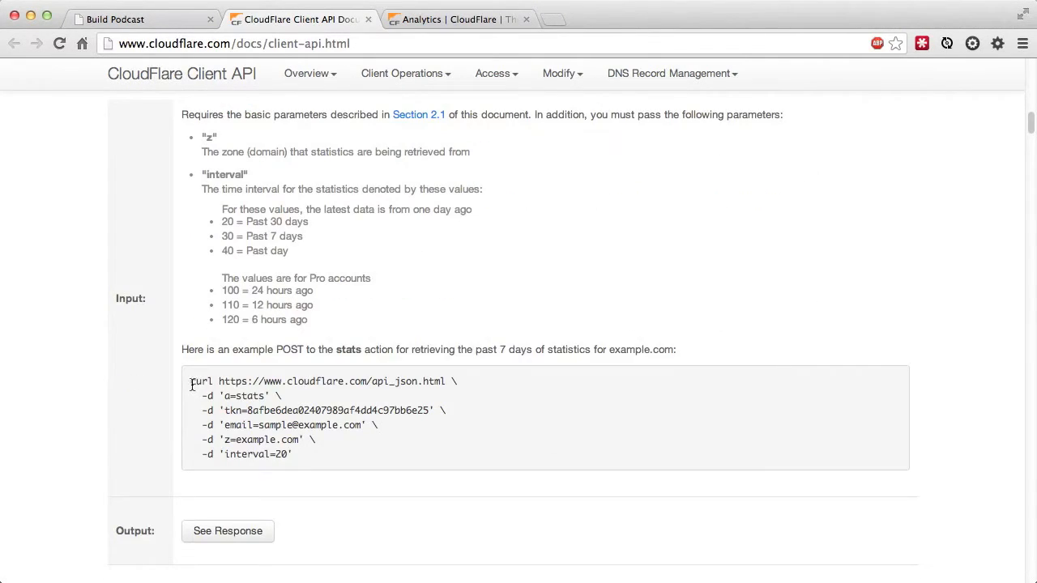
Step: Copy the example stats curl request into a new Sublime Text file and join its a=stats parameter onto the first line
left_click_drag(191, 384, 296, 457)
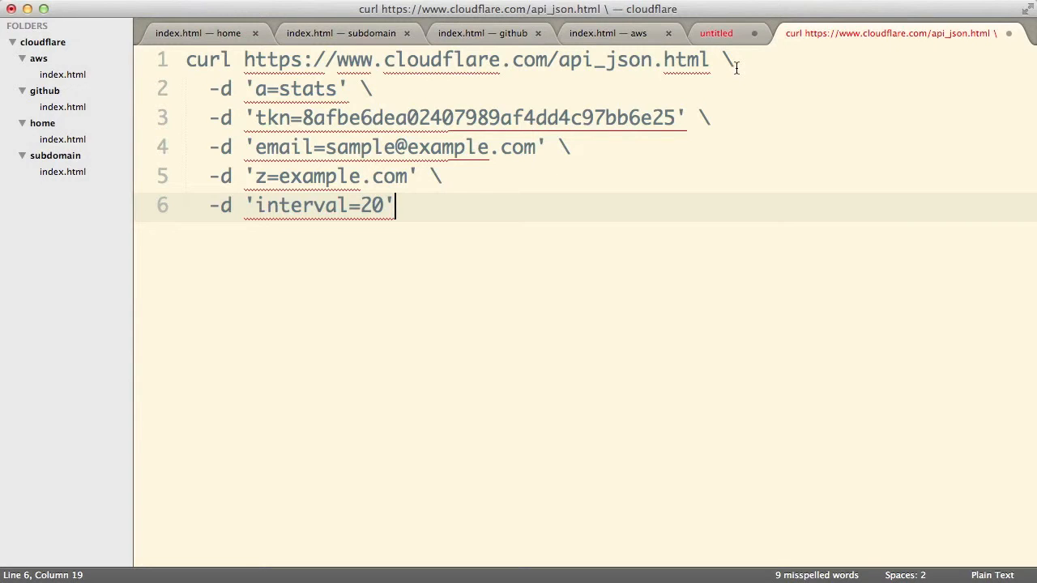
left_click(737, 68)
key("BackSpace")
key("Delete")
key("Delete")
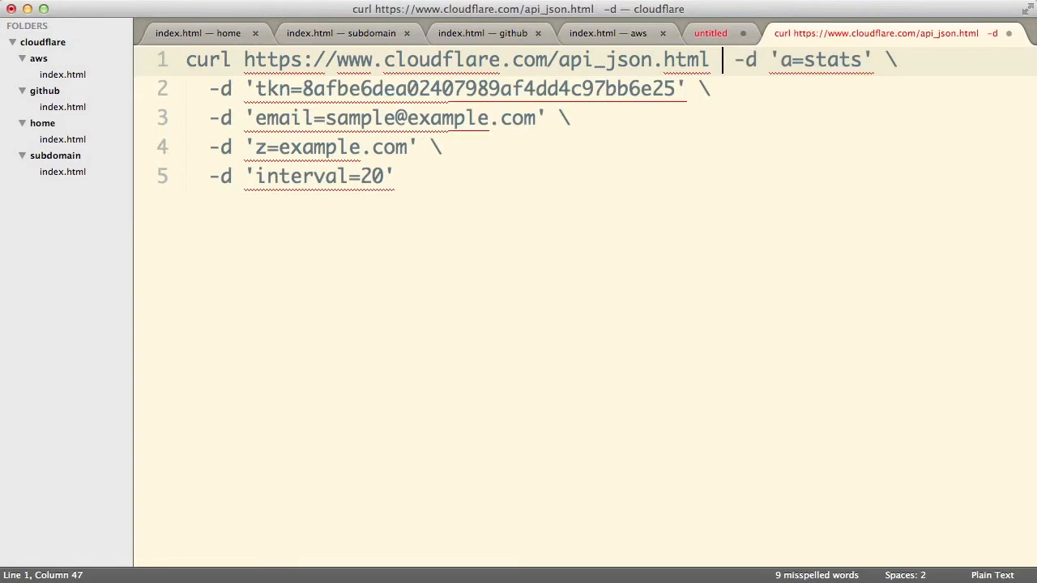
Step: Join the tkn parameter onto the first line of the curl request, removing the backslash and line break before it
key("super+Tab")
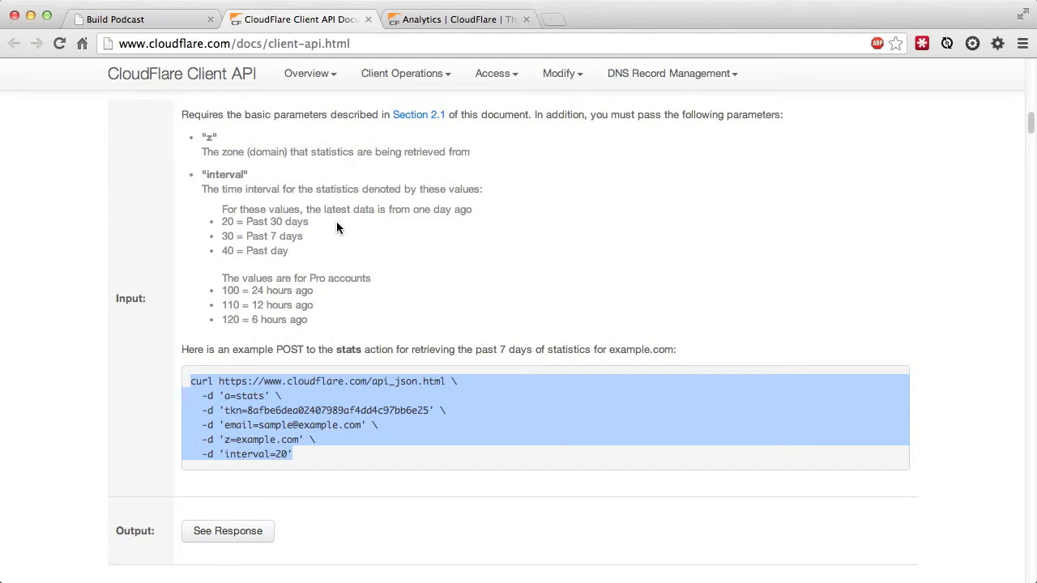
scroll(336, 228, "up", 3)
left_click(884, 67)
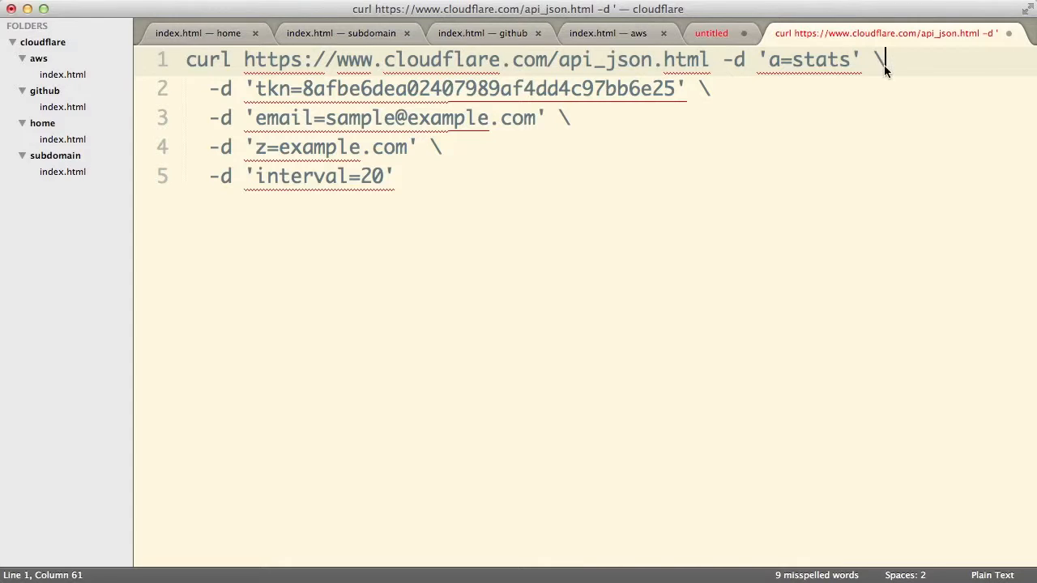
key("BackSpace")
key("Delete")
key("Delete")
key("Delete")
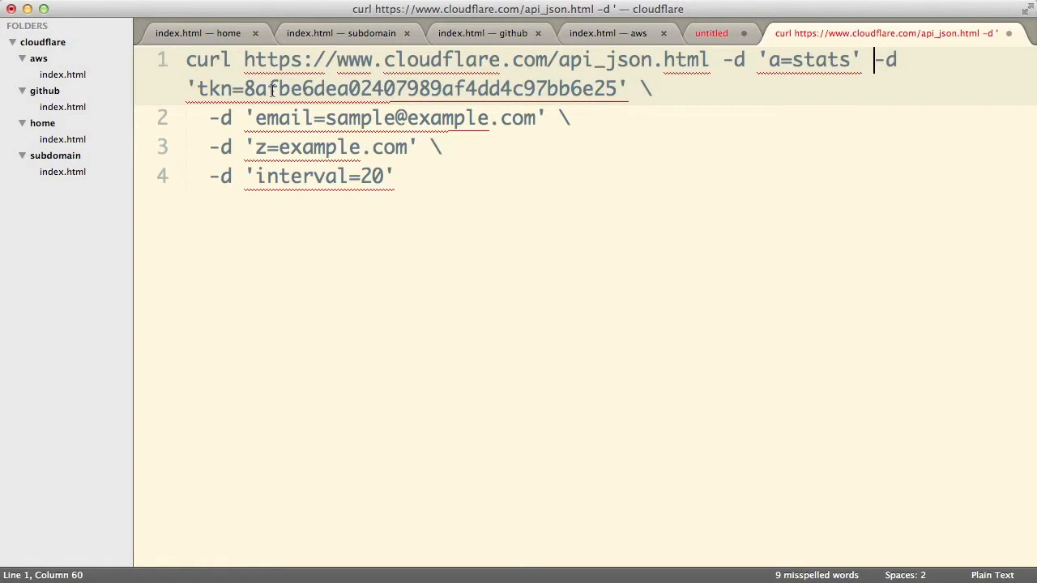
Step: Select the sample tkn value in the curl request and open the CloudFlare Account page in a new browser tab
double_click(364, 91)
key("super+Tab")
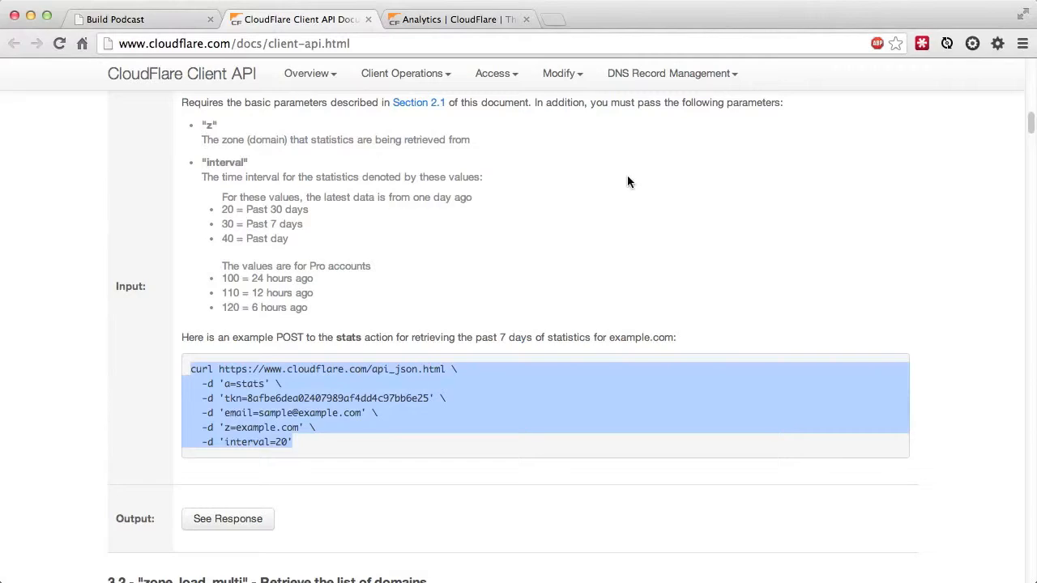
scroll(627, 177, "up", 4)
left_click(453, 23)
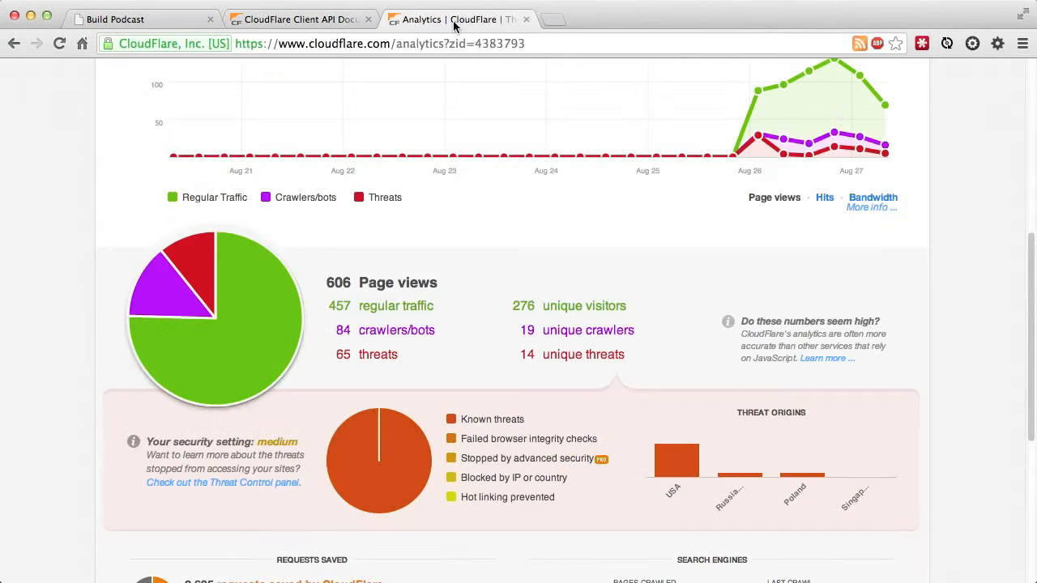
scroll(742, 217, "up", 10)
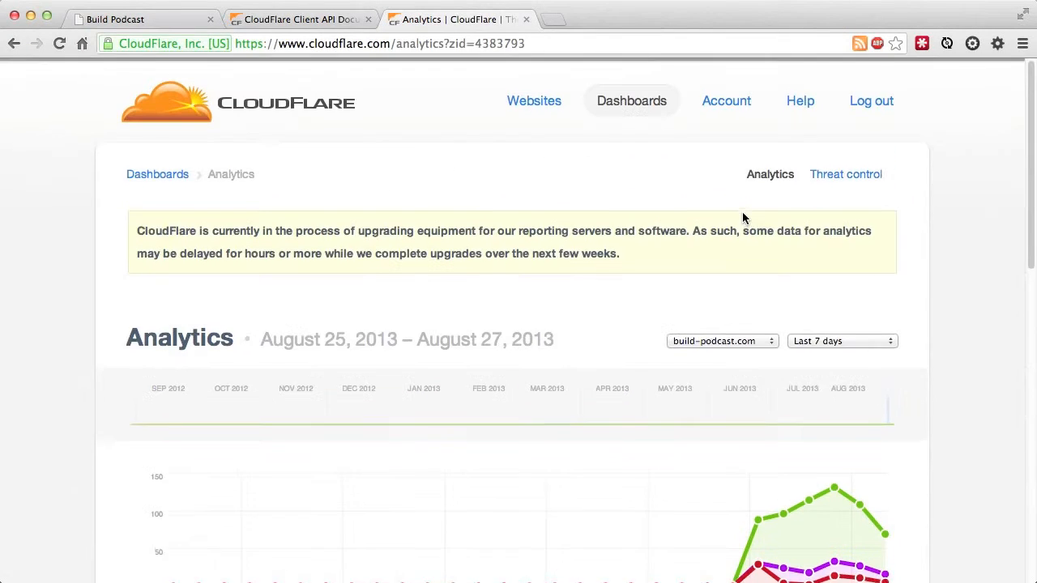
right_click(731, 98)
left_click(802, 102)
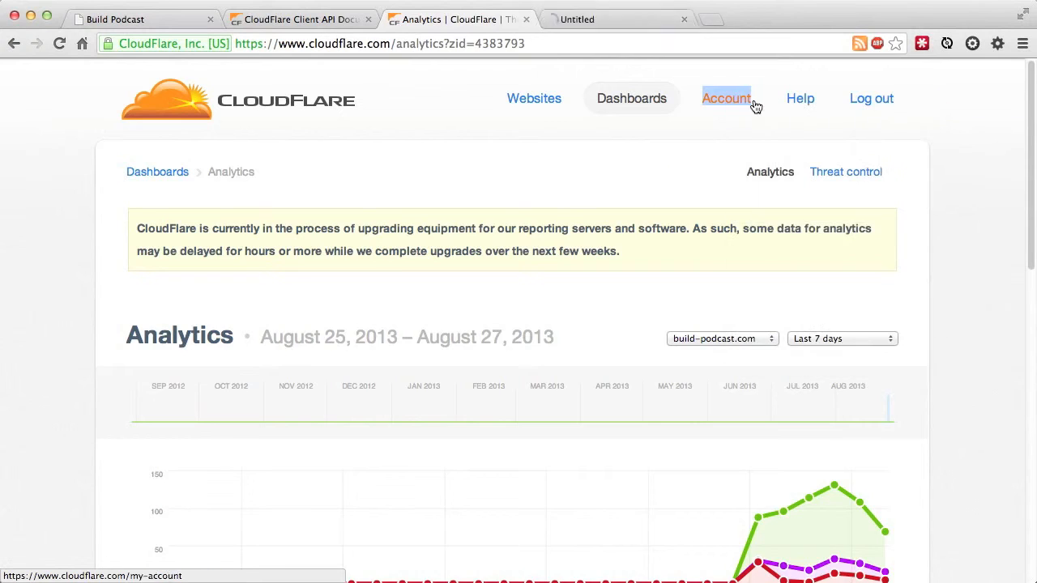
key("ctrl+Tab")
Step: Copy the account's API key and paste it over the sample tkn value in the Sublime Text curl request
left_click(265, 501)
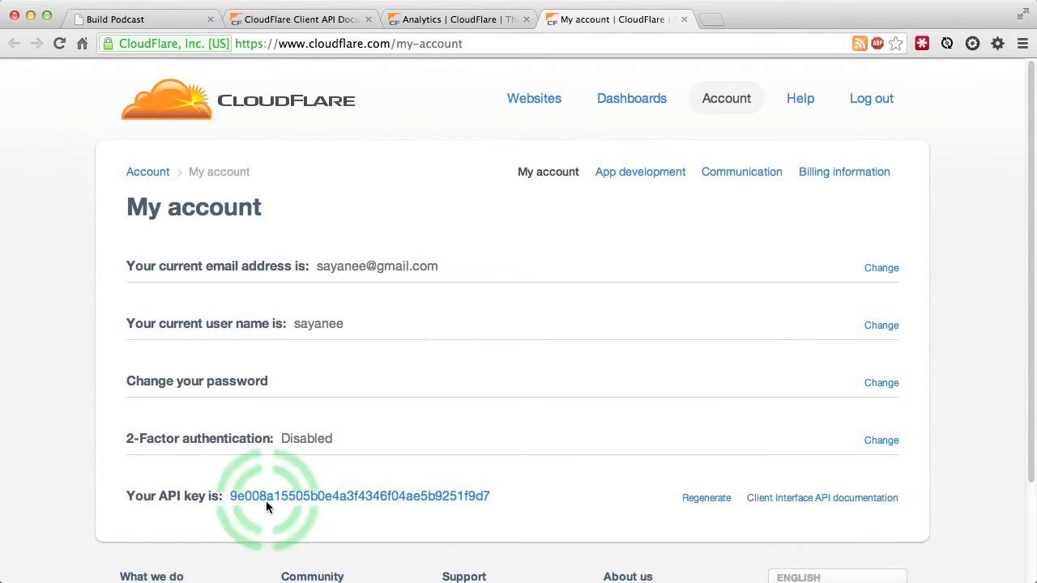
left_click(347, 497)
left_click(508, 447)
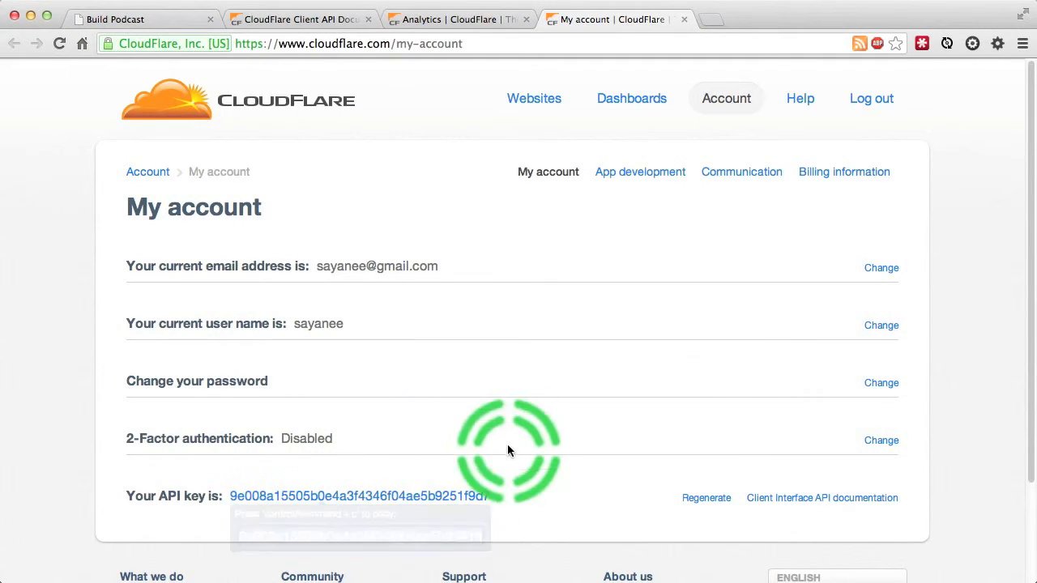
left_click_drag(489, 497, 487, 496)
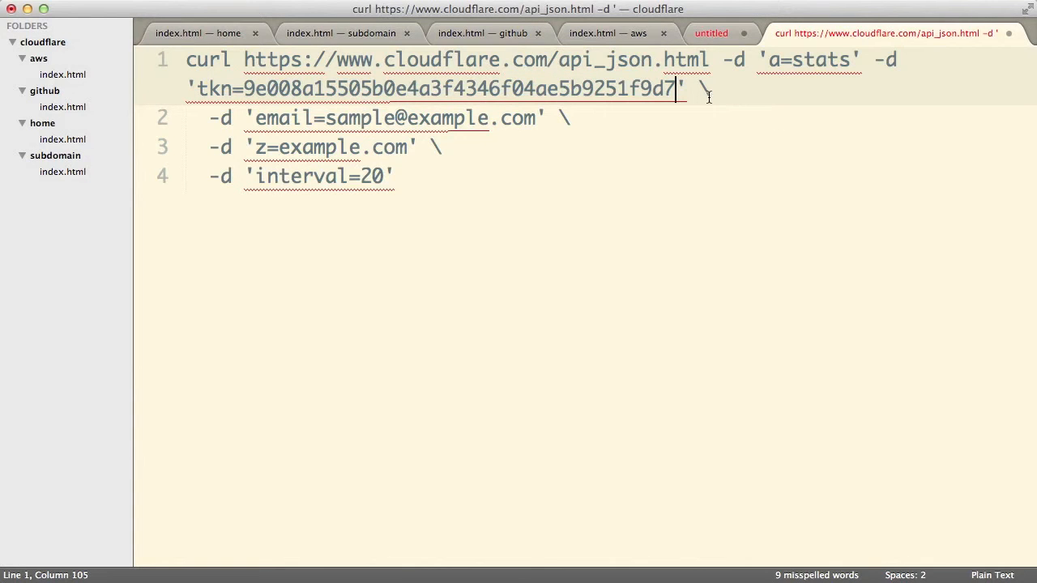
Step: Join the email and z parameters onto the curl request's first line and replace the sample address with the account's e-mail
left_click(708, 98)
key("BackSpace")
key("Delete")
key("Delete")
key("Delete")
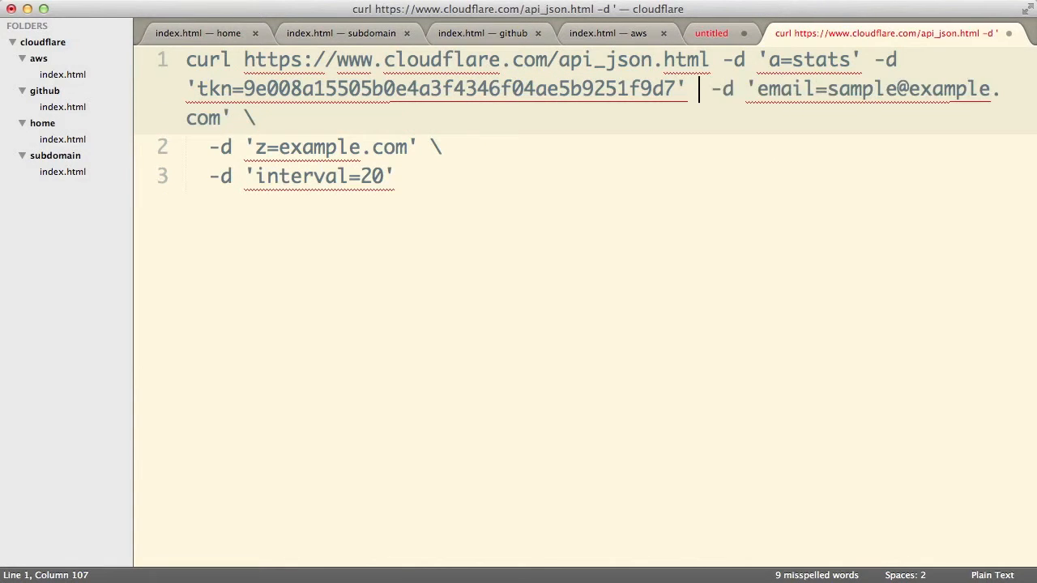
left_click_drag(815, 88, 920, 89)
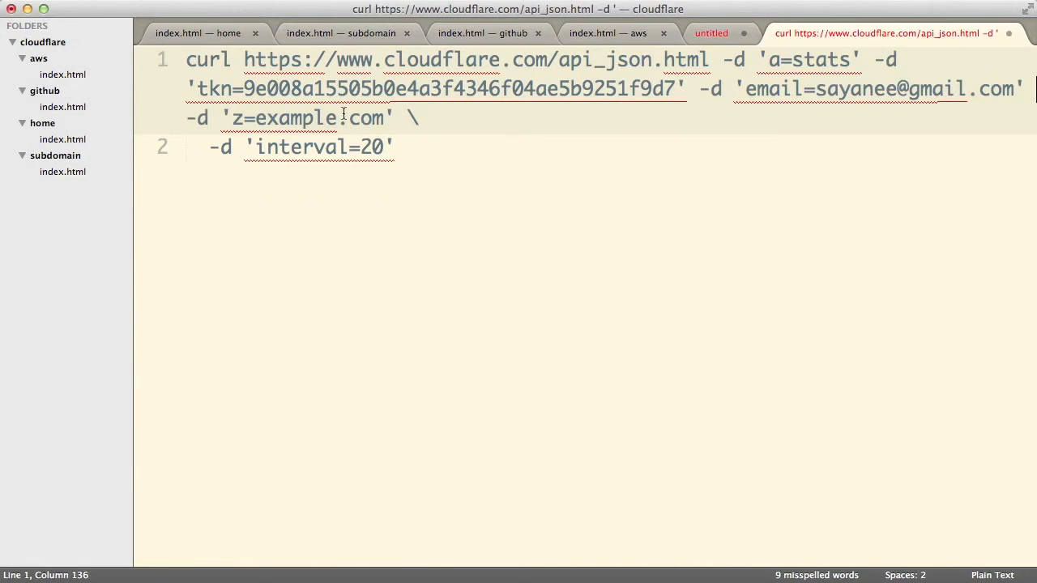
Step: Set the z parameter of the curl request to build-podcast.com
double_click(310, 117)
type("build")
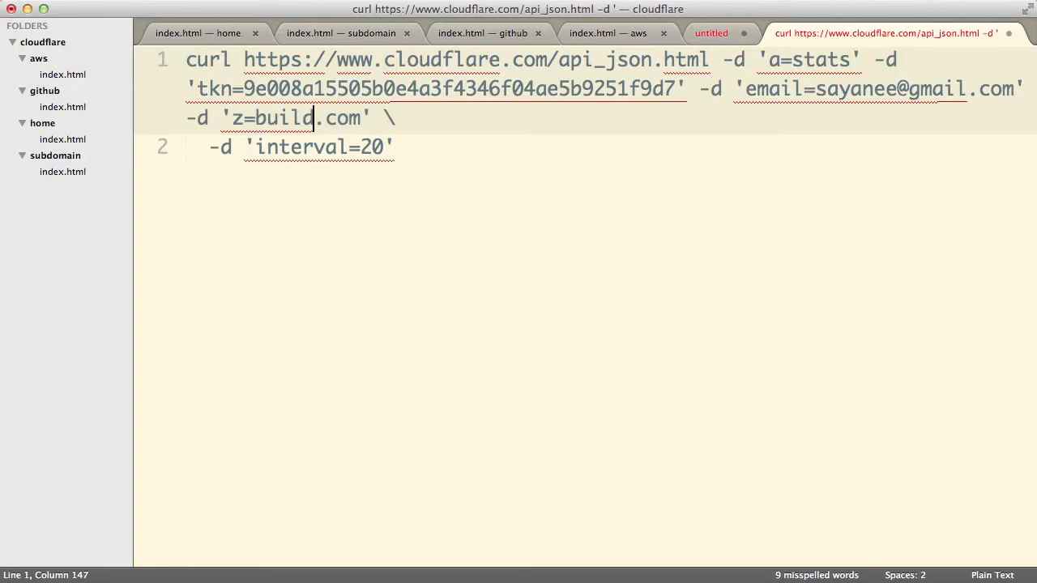
type("-podcast")
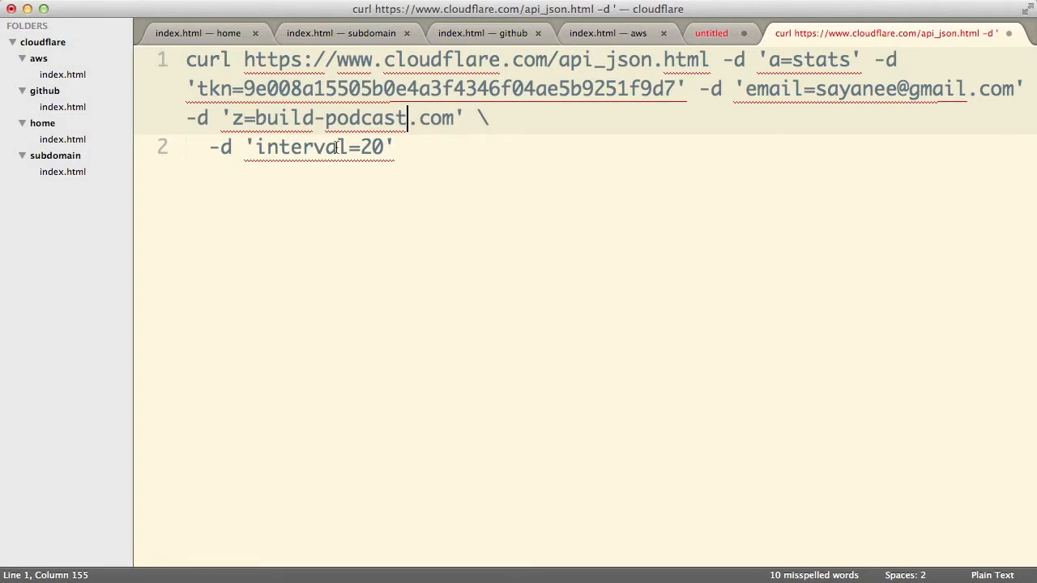
Step: Compare the interval values in the API documentation's stats section with the time range selected on the CloudFlare Analytics page
key("super+Tab")
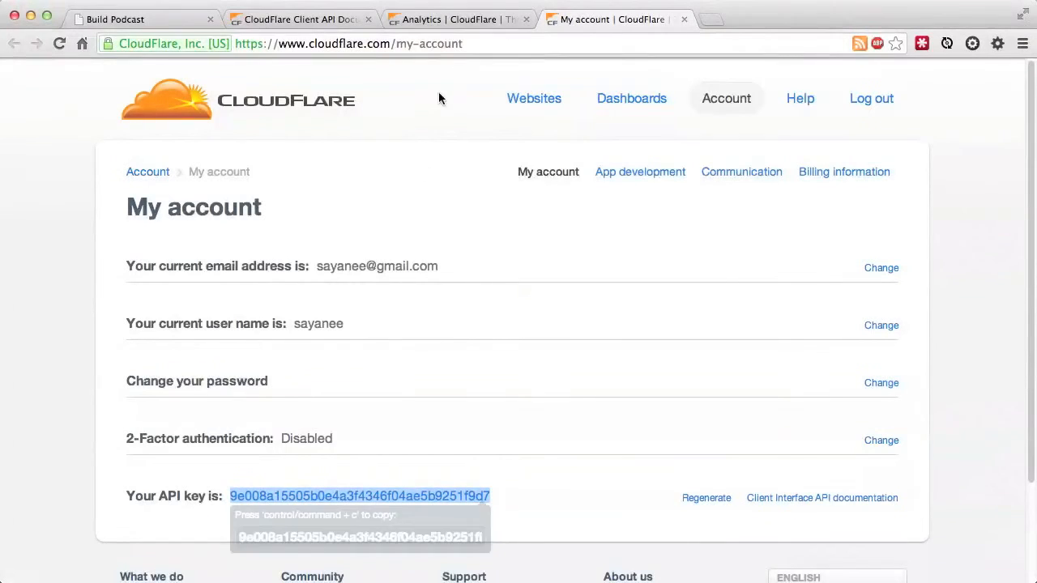
left_click(443, 22)
left_click(300, 19)
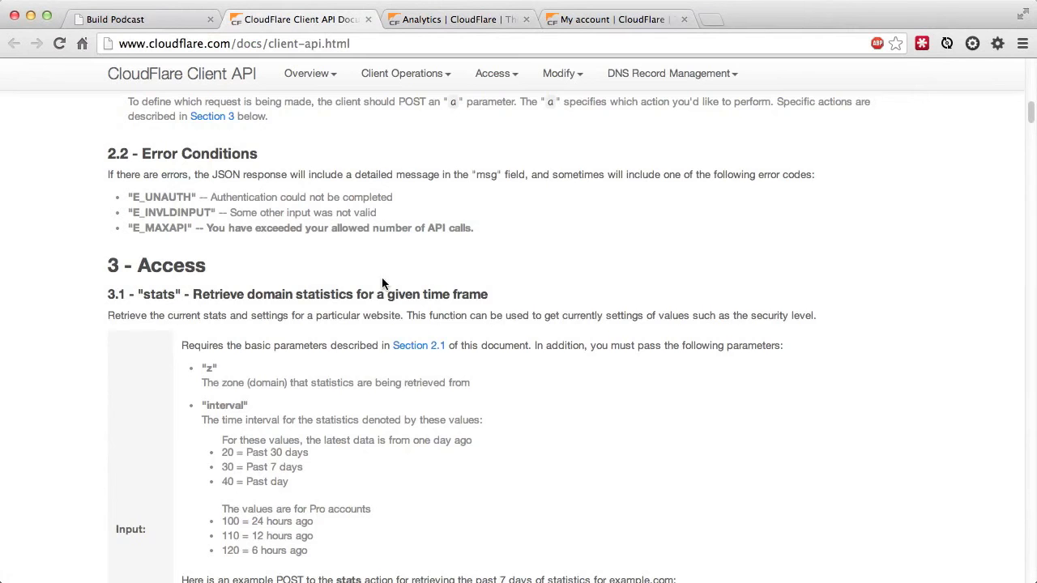
scroll(381, 277, "down", 3)
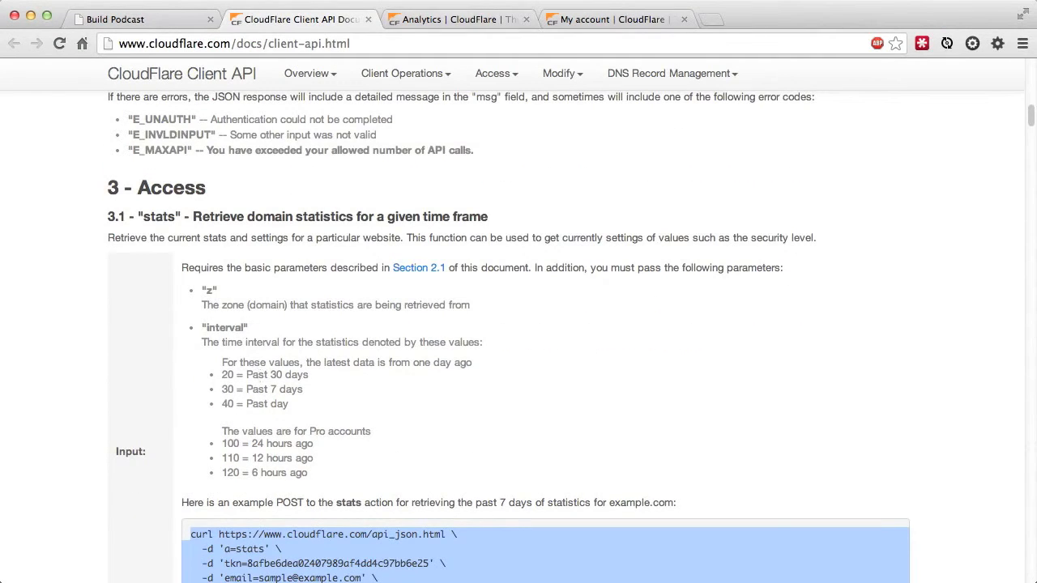
left_click(479, 22)
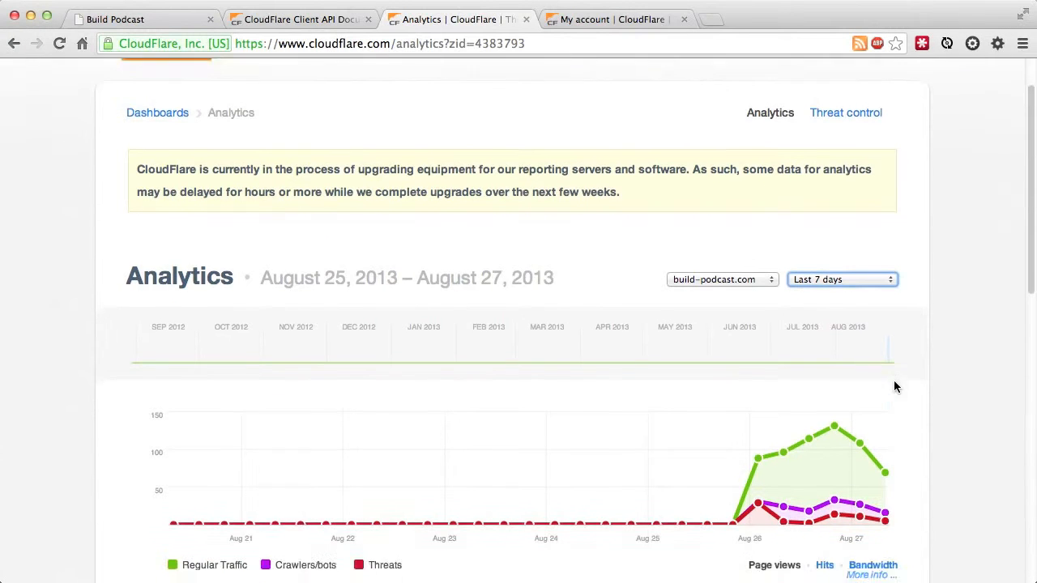
scroll(875, 340, "down", 3)
left_click(819, 201)
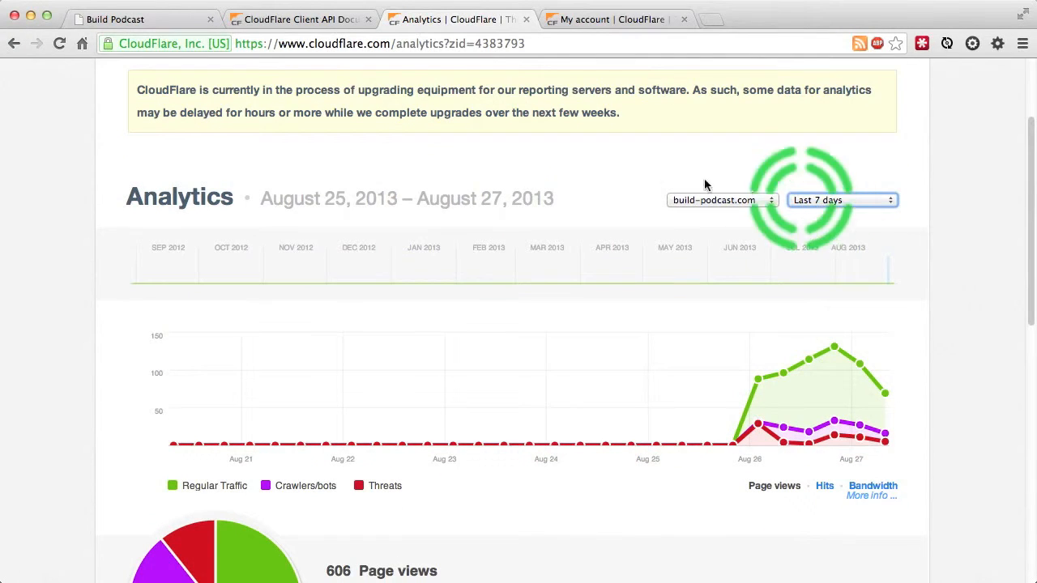
left_click(303, 24)
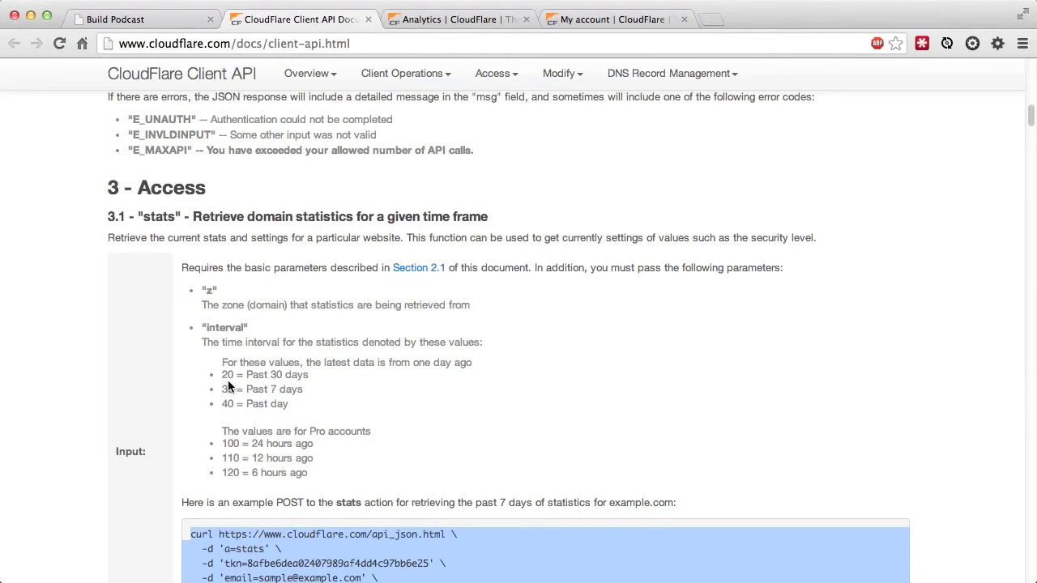
Step: Set the interval parameter of the curl request in Sublime Text to 30
key("super+Tab")
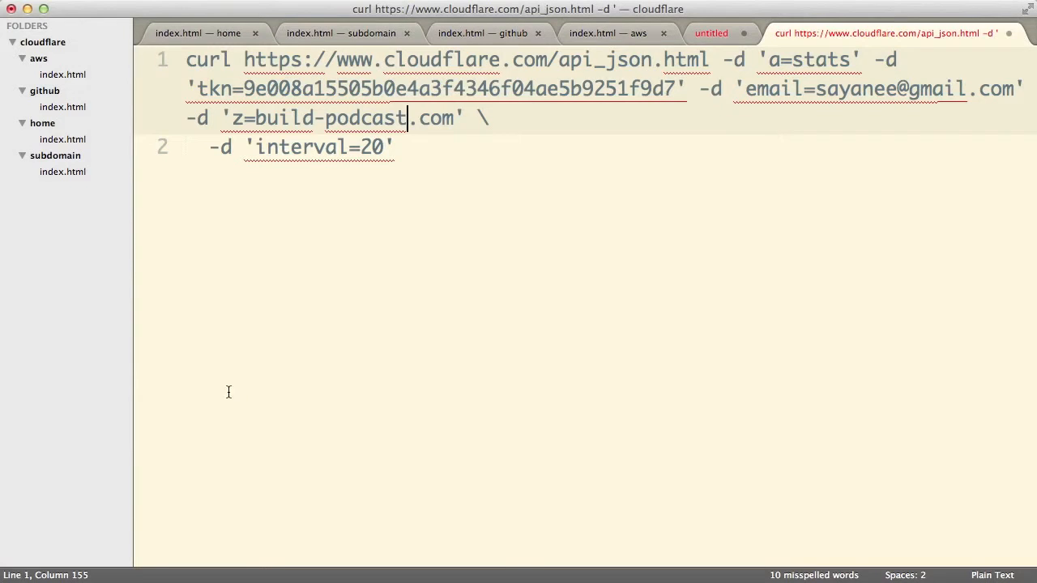
left_click(371, 152)
key("shift+Left")
type("3")
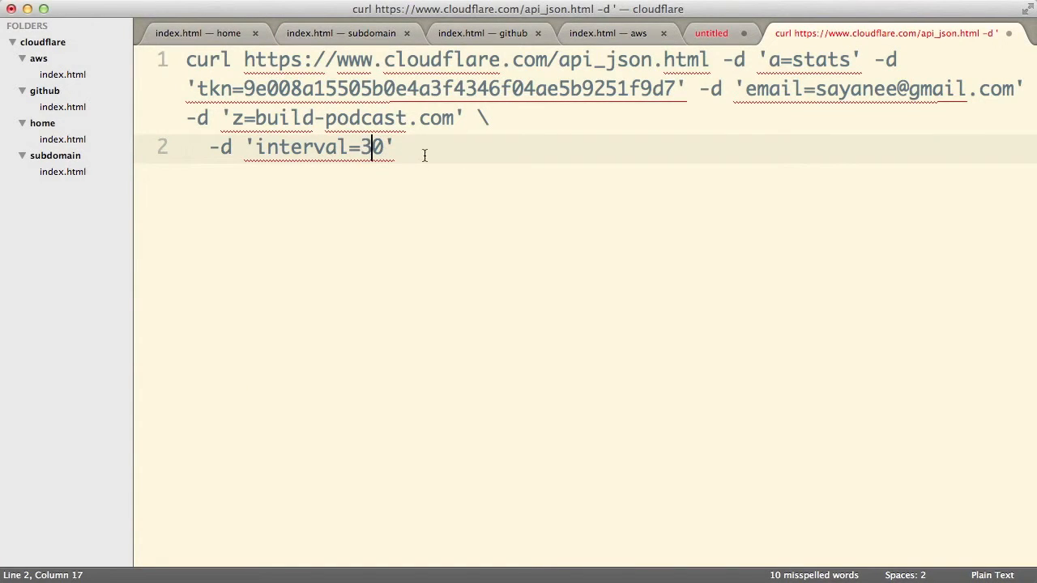
Step: Join the interval parameter onto the curl request's first line by removing the backslash, line break and indentation before it
left_click(503, 118)
key("BackSpace")
key("Delete")
key("Delete")
key("Delete")
Step: Copy the complete curl request, including the API key and account e-mail, and run it in the Terminal
left_click_drag(665, 120, 162, 54)
key("super+c")
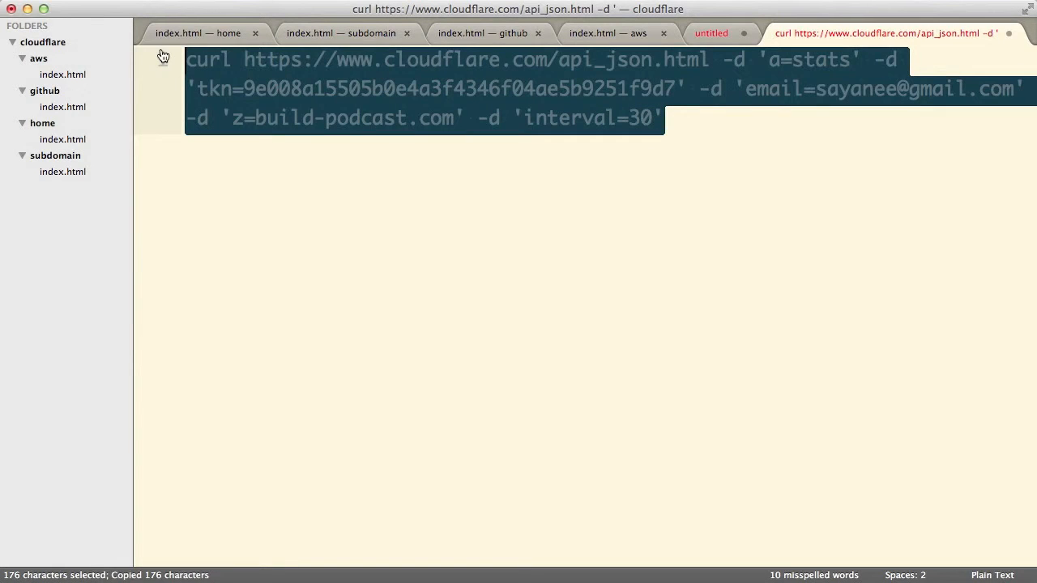
key("super+Tab")
key("super+v")
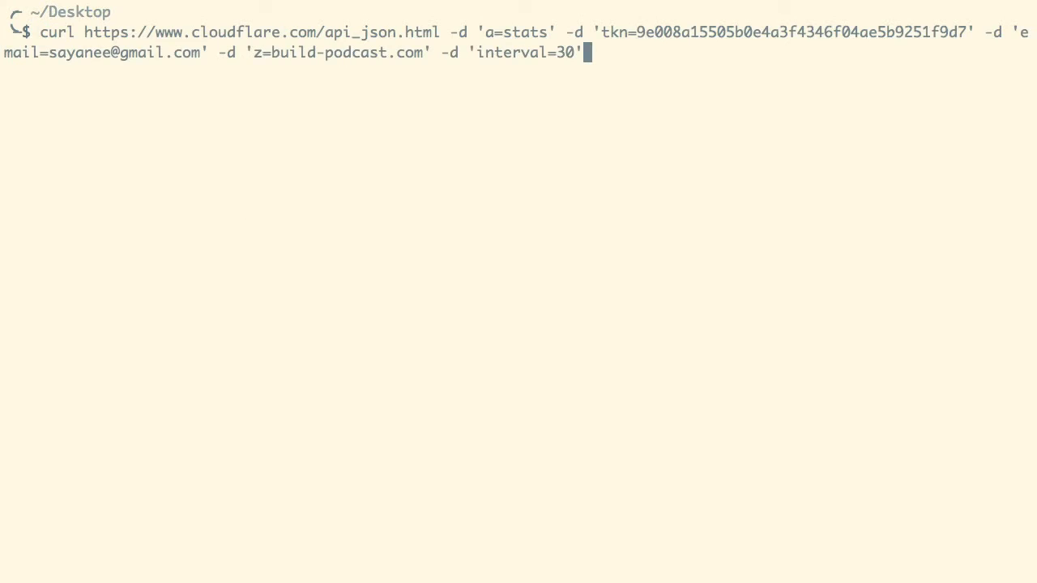
key("Return")
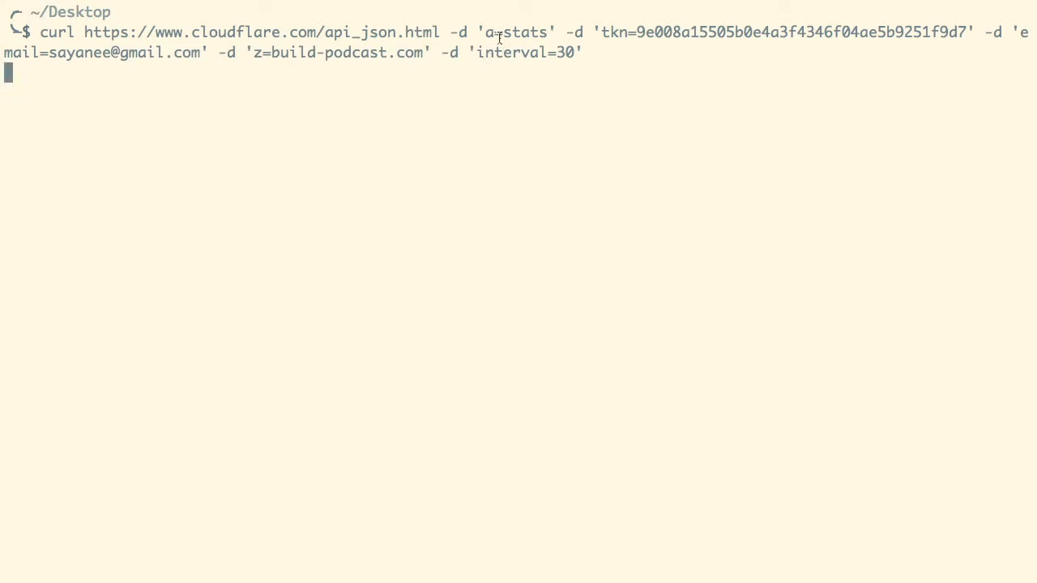
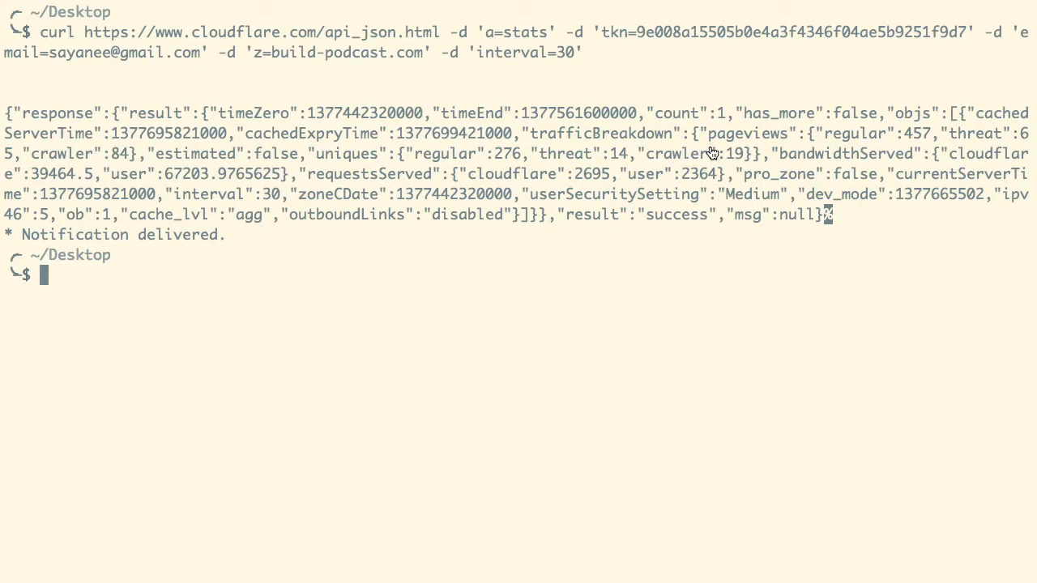
Step: Switch to Chrome and compare the curl response with the page view, visitor, crawler and threat figures on the CloudFlare Analytics page
key("super+Tab")
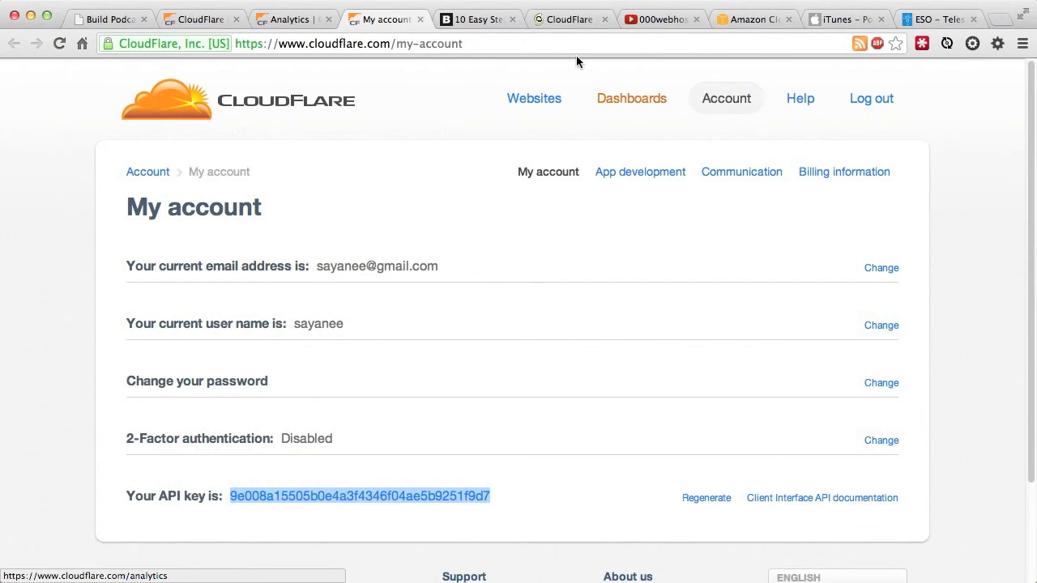
left_click(297, 19)
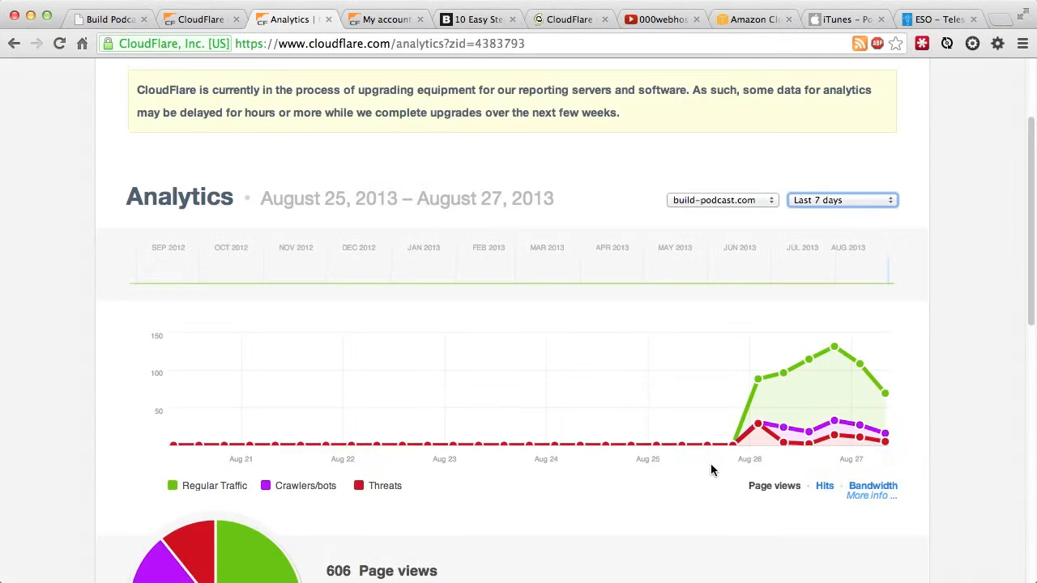
scroll(711, 463, "down", 5)
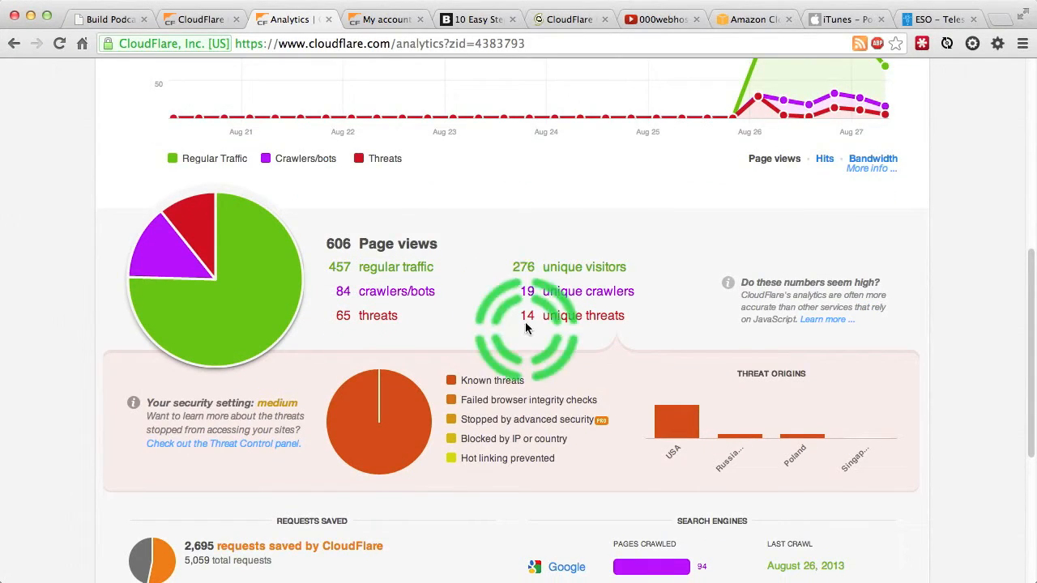
scroll(531, 312, "up", 3)
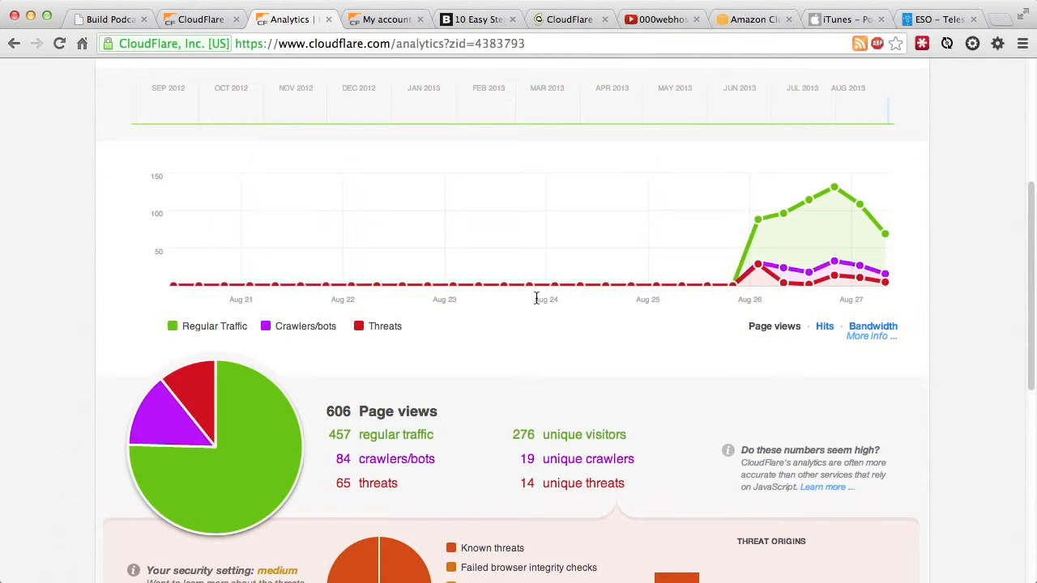
mouse_move(528, 267)
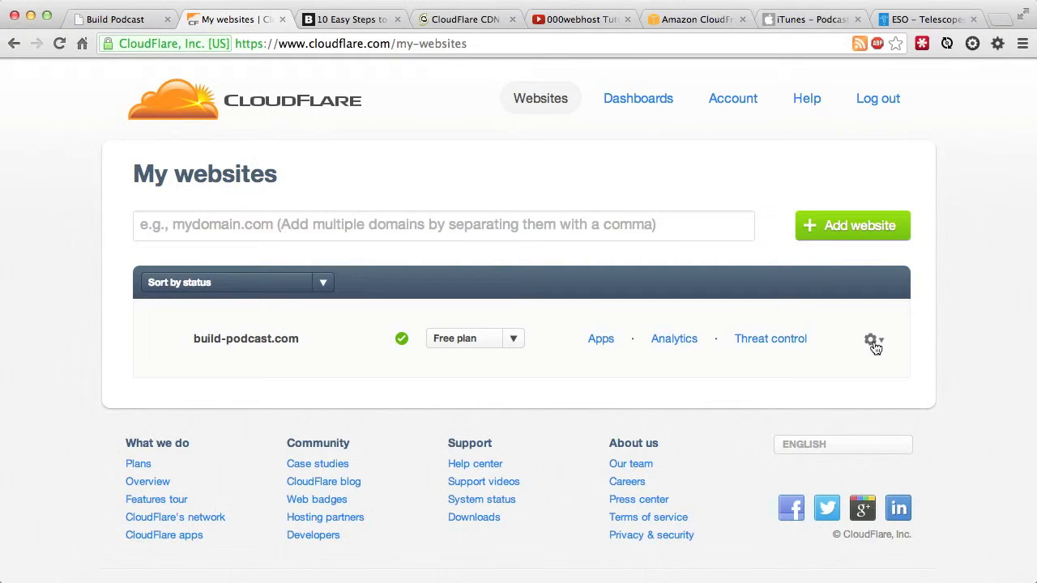
Step: Open the CloudFlare settings of build-podcast.com and review the settings overview from the security profile down to SSL and Mobile Redirect
left_click(874, 342)
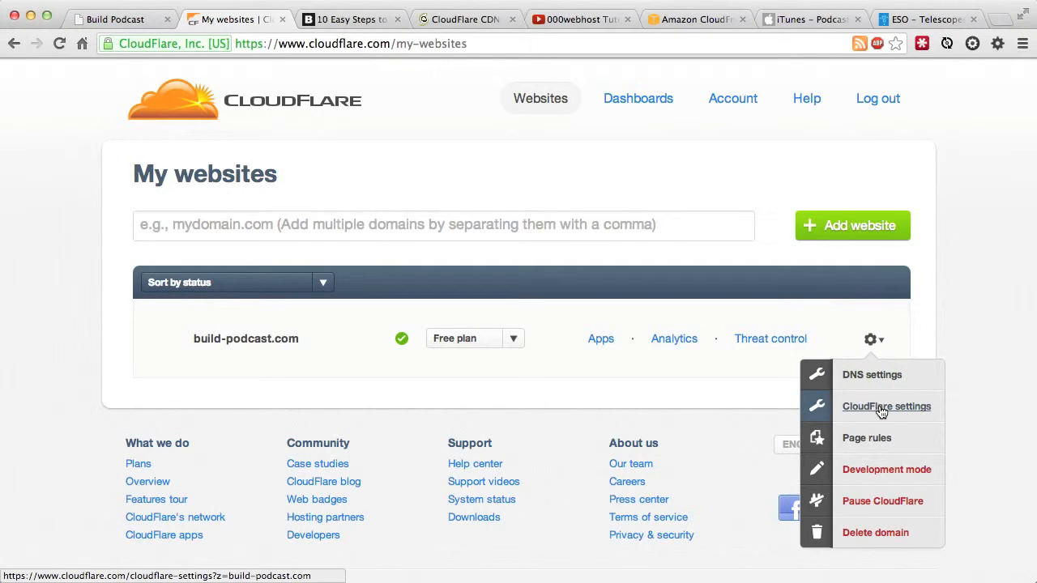
left_click(881, 412)
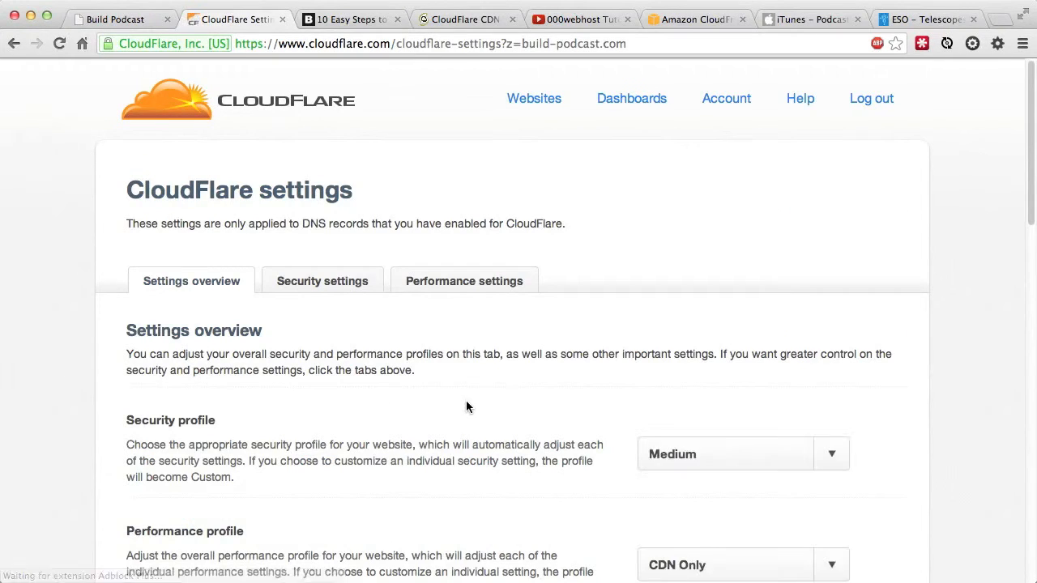
scroll(469, 408, "down", 1)
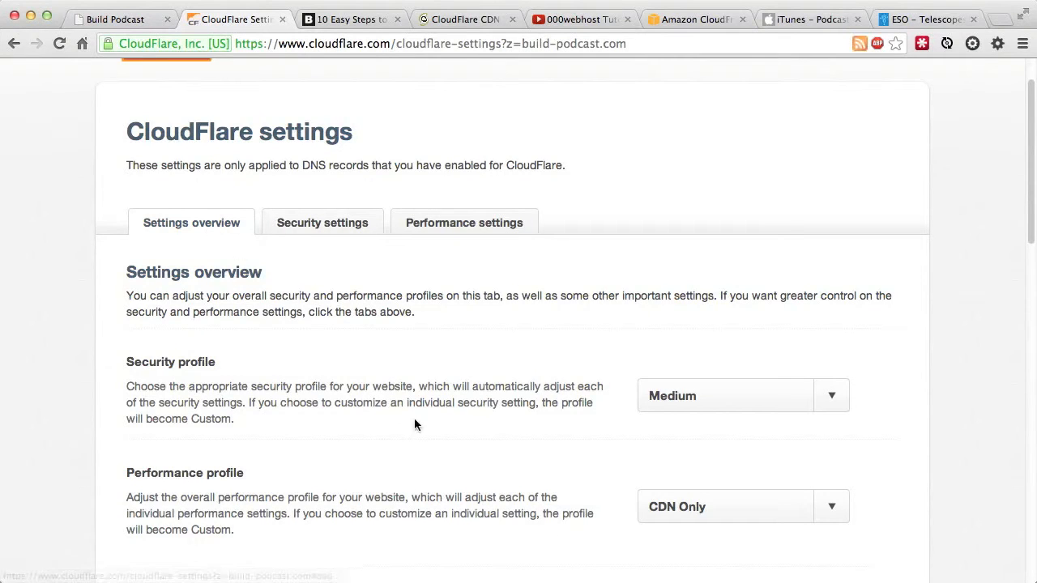
scroll(454, 417, "down", 7)
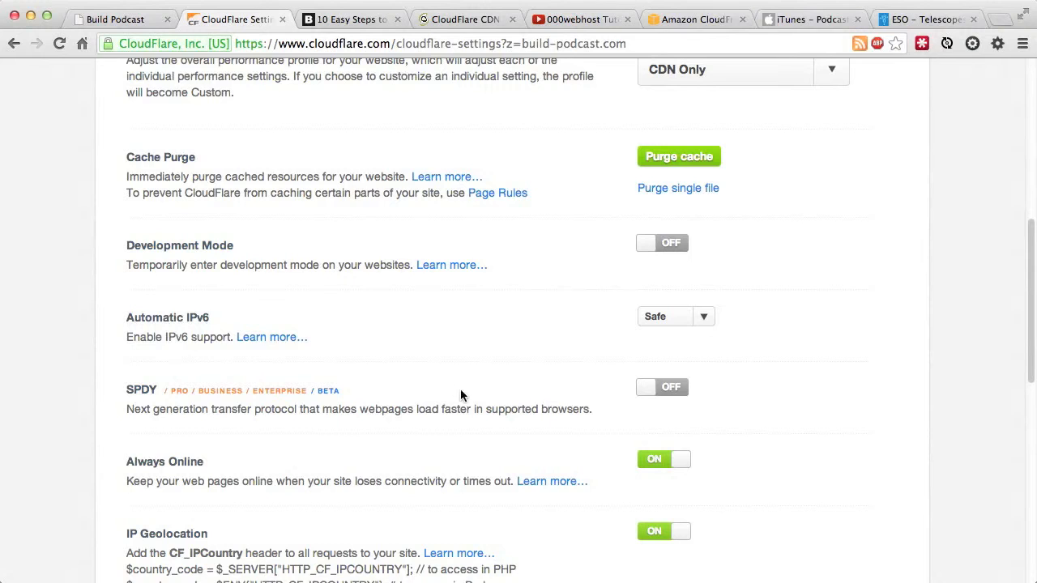
scroll(460, 395, "down", 5)
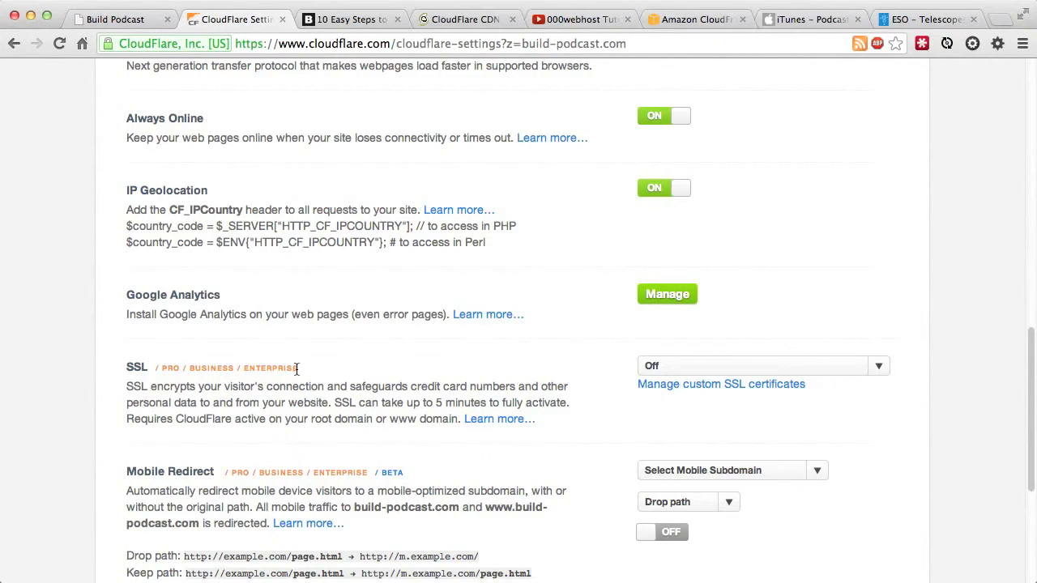
scroll(405, 375, "up", 15)
Step: Review the security settings and the performance settings for build-podcast.com, including caching level, minimum expire TTL, Auto Minify and Rocket Loader
left_click(324, 281)
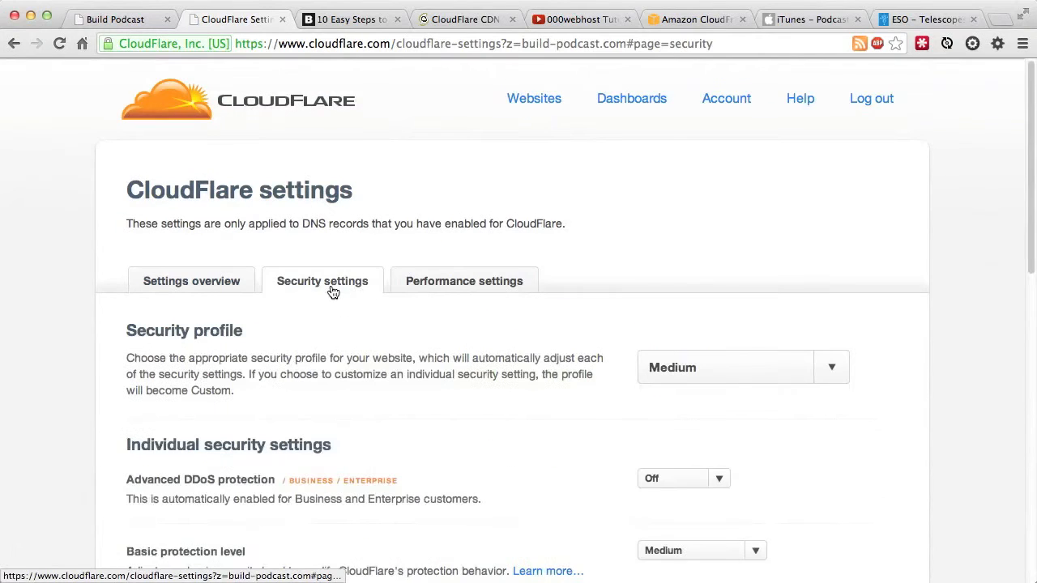
left_click(438, 281)
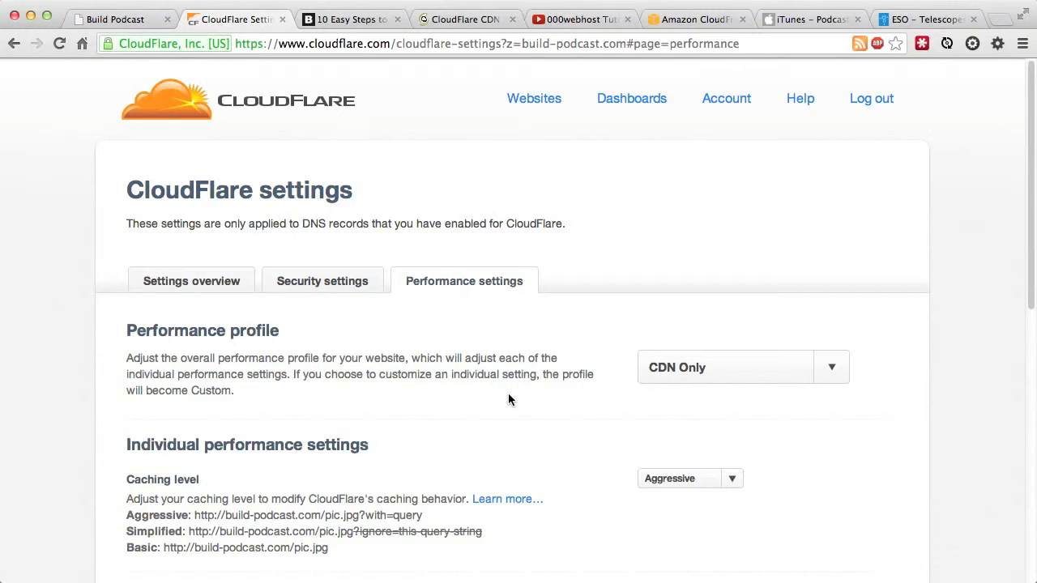
scroll(500, 419, "down", 1)
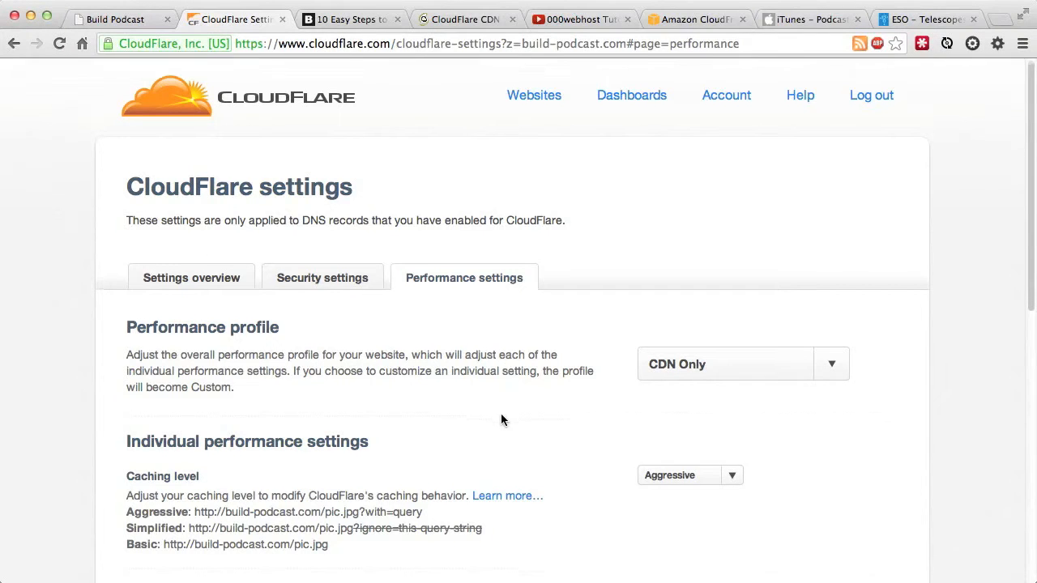
scroll(500, 419, "down", 5)
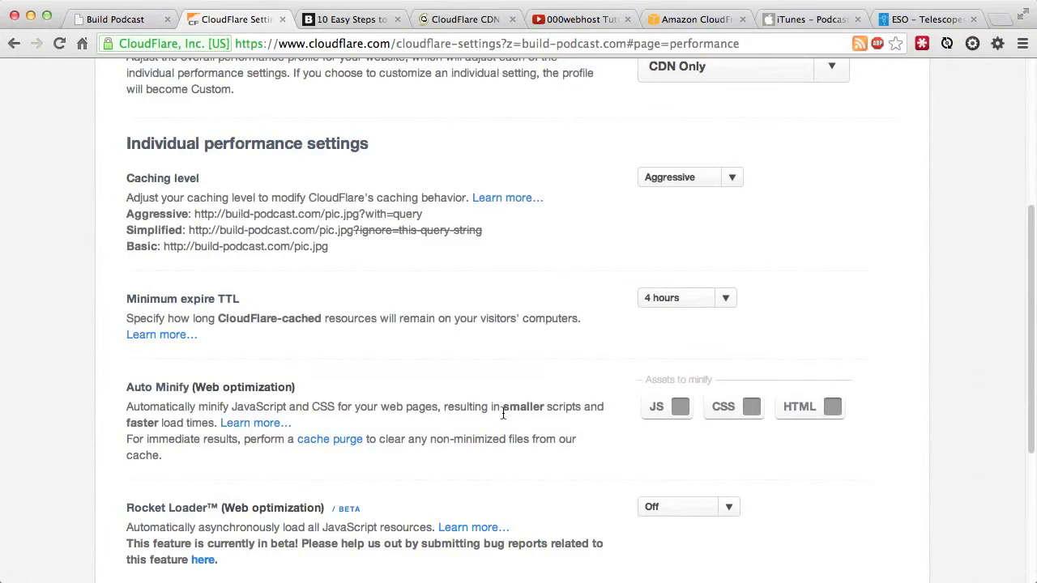
scroll(512, 408, "up", 1)
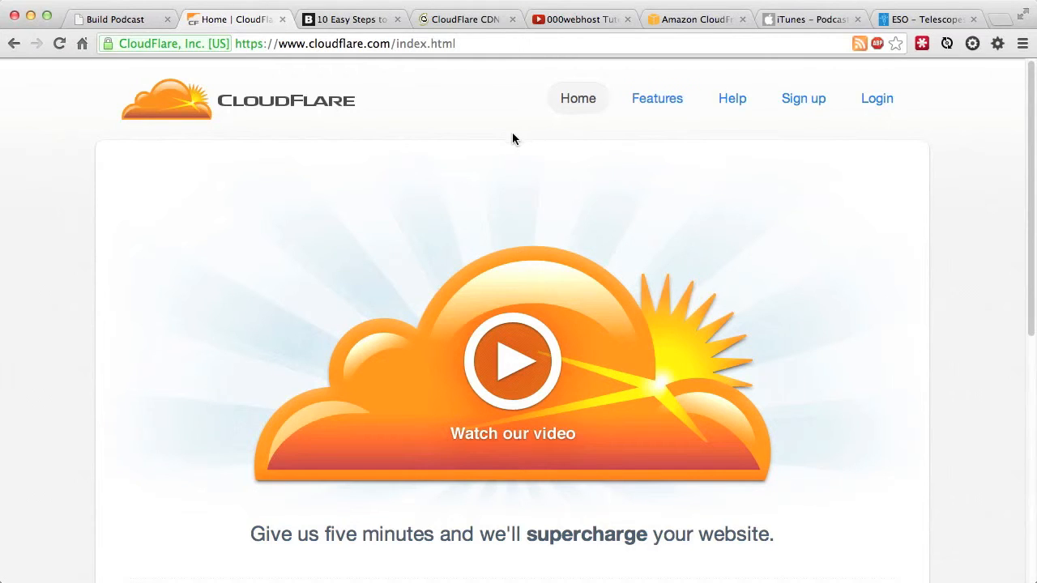
Step: Examine the Softstribe article on setting up CloudFlare CDN in WordPress, including its title and introductory paragraph
key("ctrl+Tab")
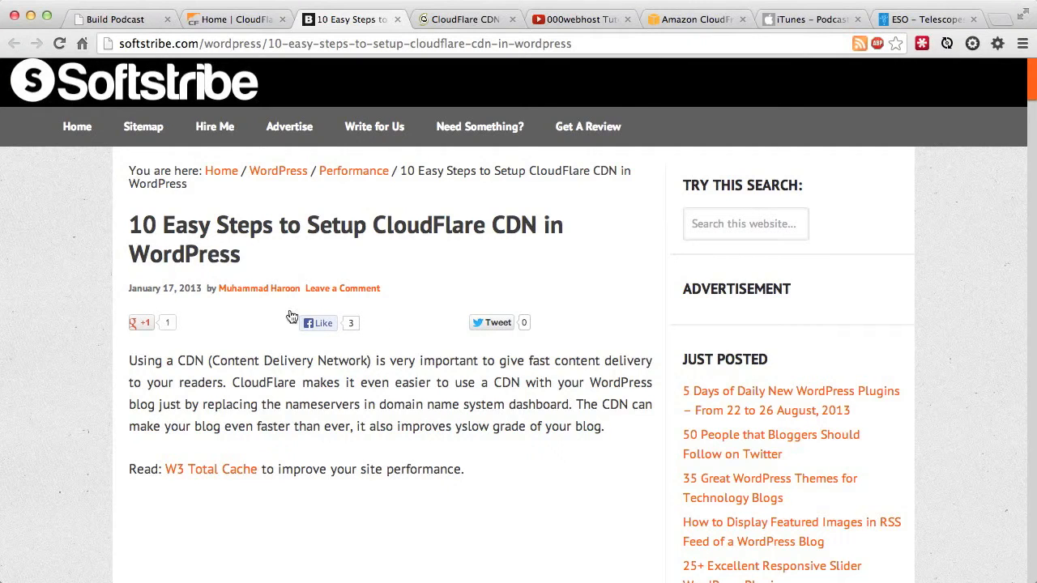
double_click(207, 257)
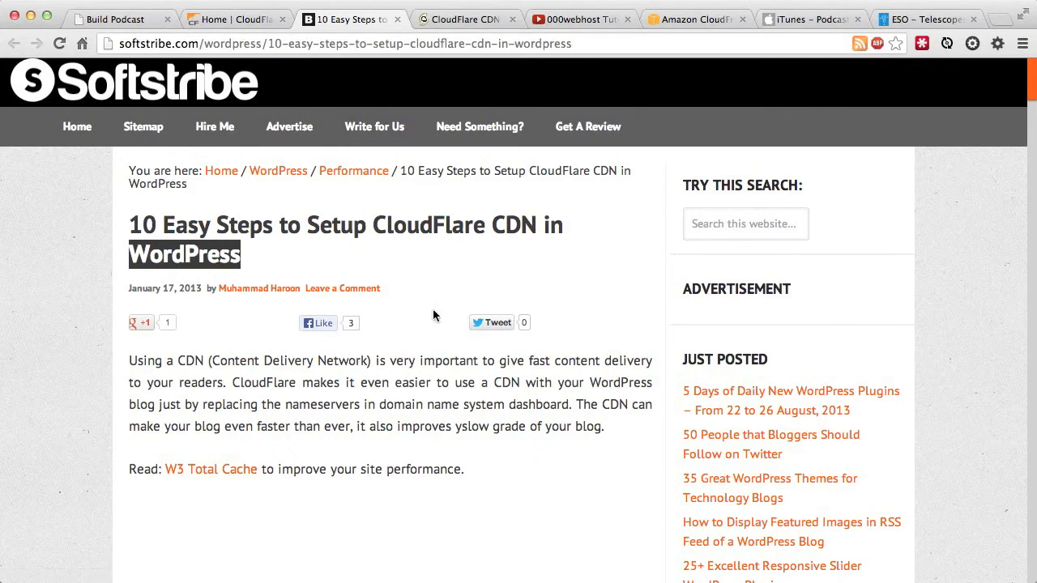
left_click(405, 375)
left_click_drag(397, 366, 406, 424)
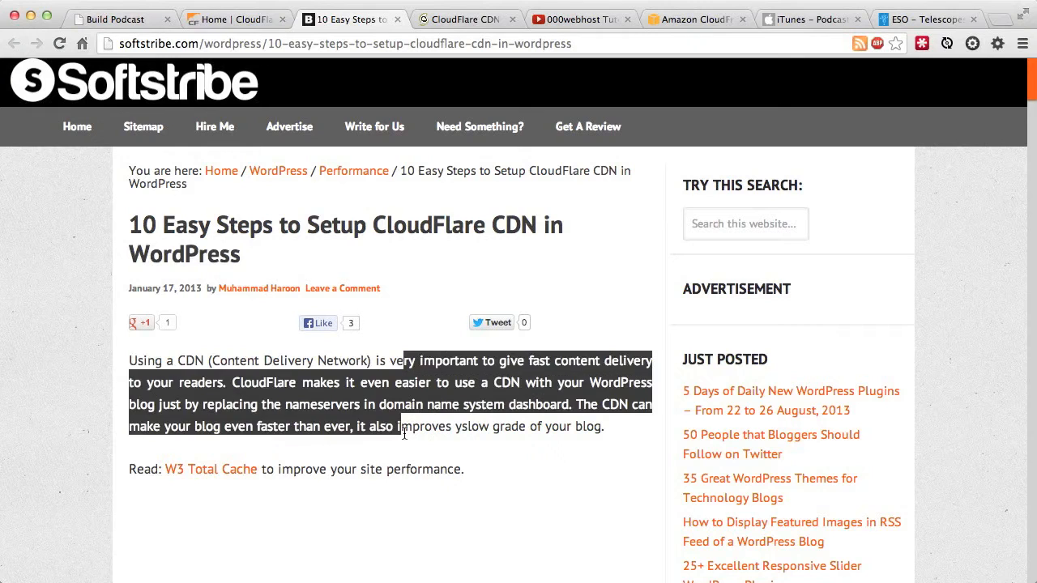
left_click(408, 424)
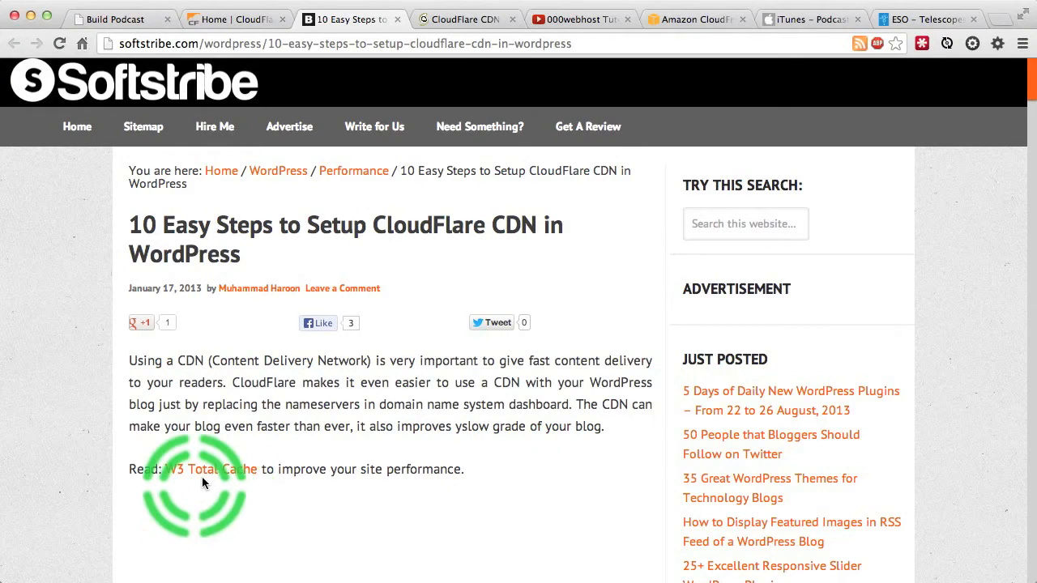
Step: Look through the SiteGround CloudFlare CDN tutorial contents, the 000webhost Cloudflare video page and the Amazon CloudFront page
key("ctrl+Tab")
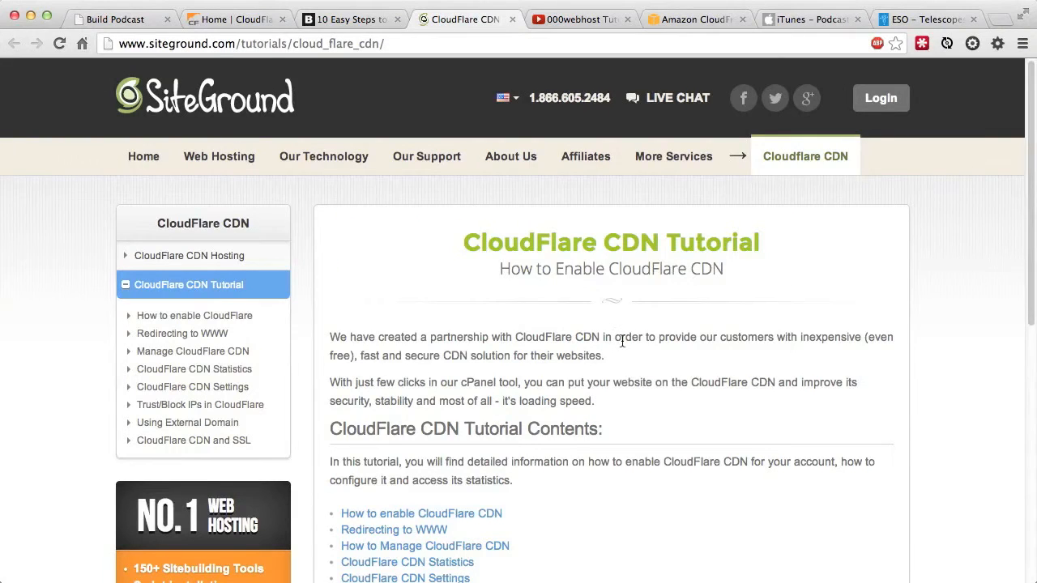
scroll(623, 342, "down", 1)
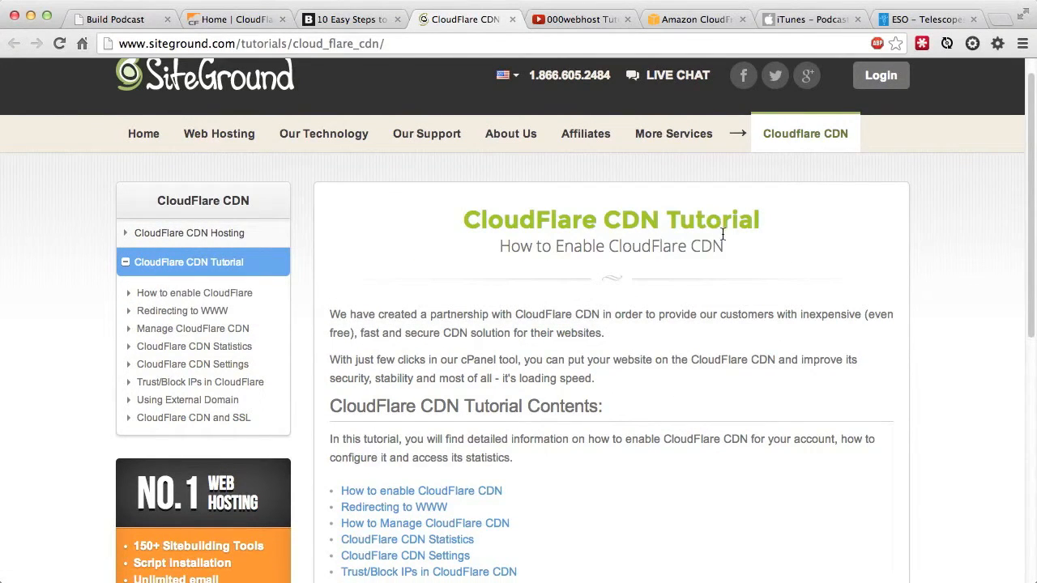
scroll(715, 311, "down", 5)
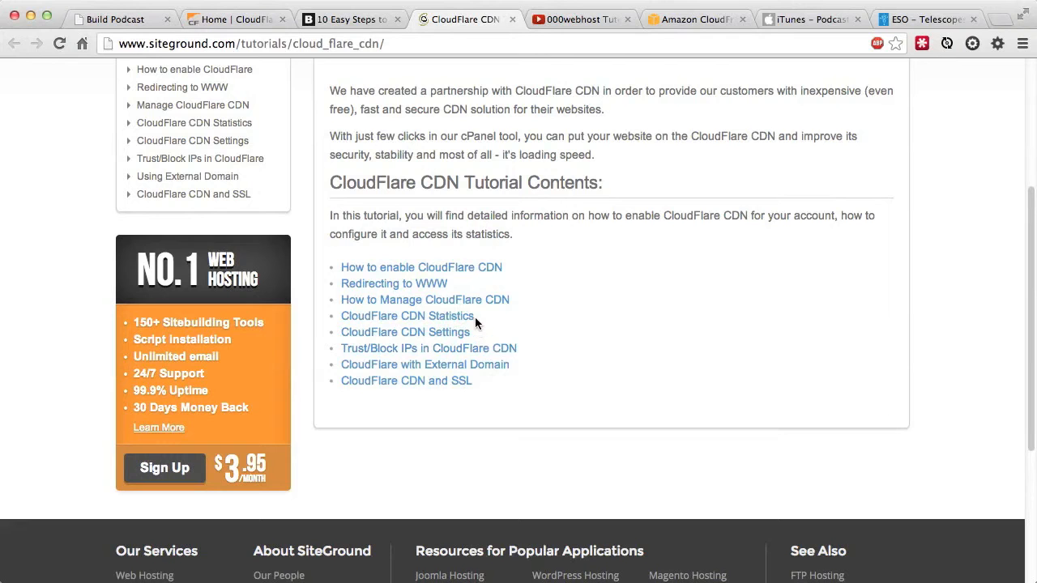
left_click(567, 19)
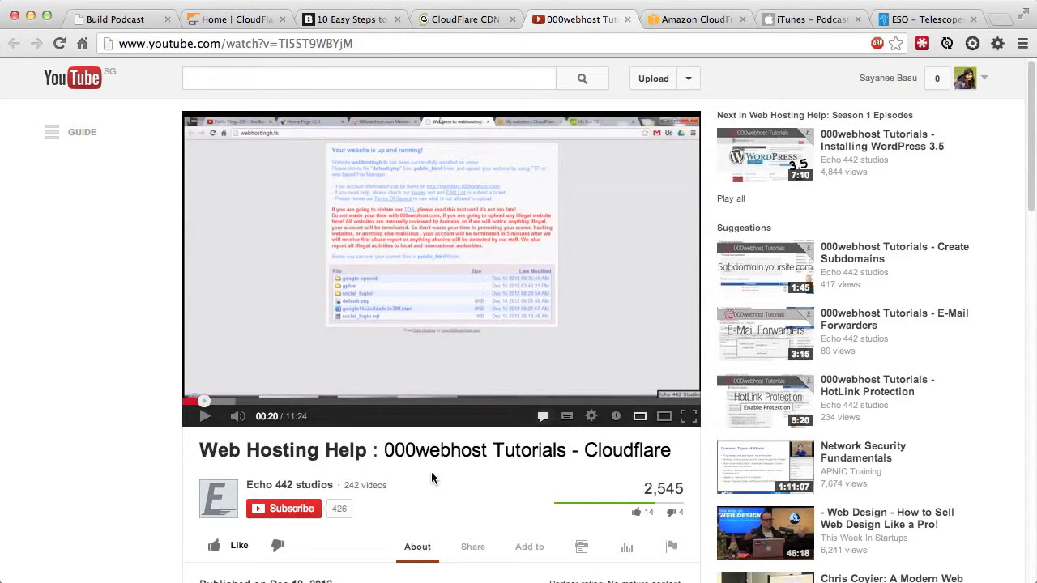
left_click(690, 23)
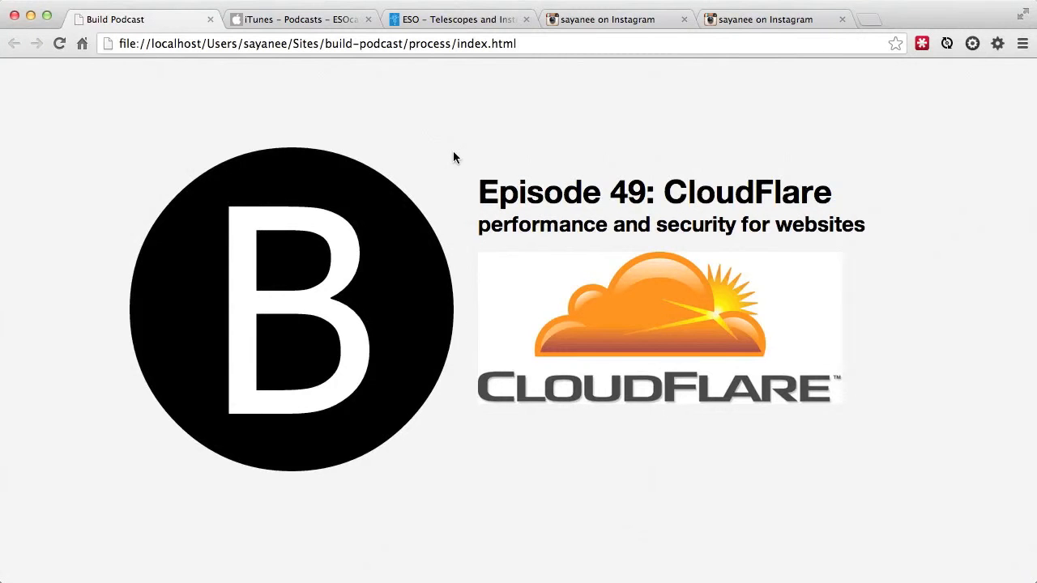
Step: Browse the ESOcast HD podcast's episode list on iTunes and the Telescopes and Instrumentation page on the ESO website
left_click(312, 18)
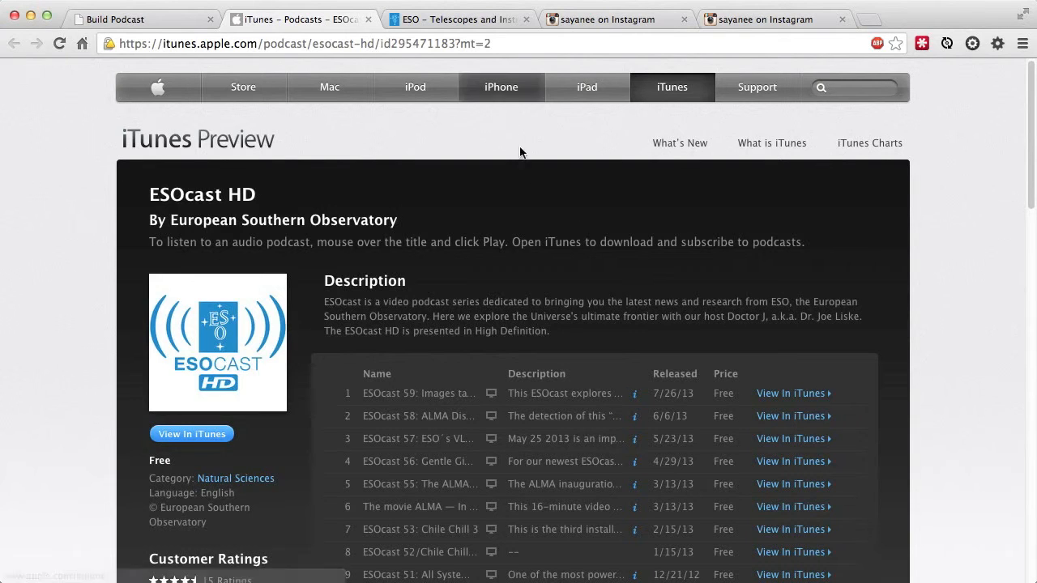
scroll(610, 314, "down", 3)
scroll(609, 314, "down", 1)
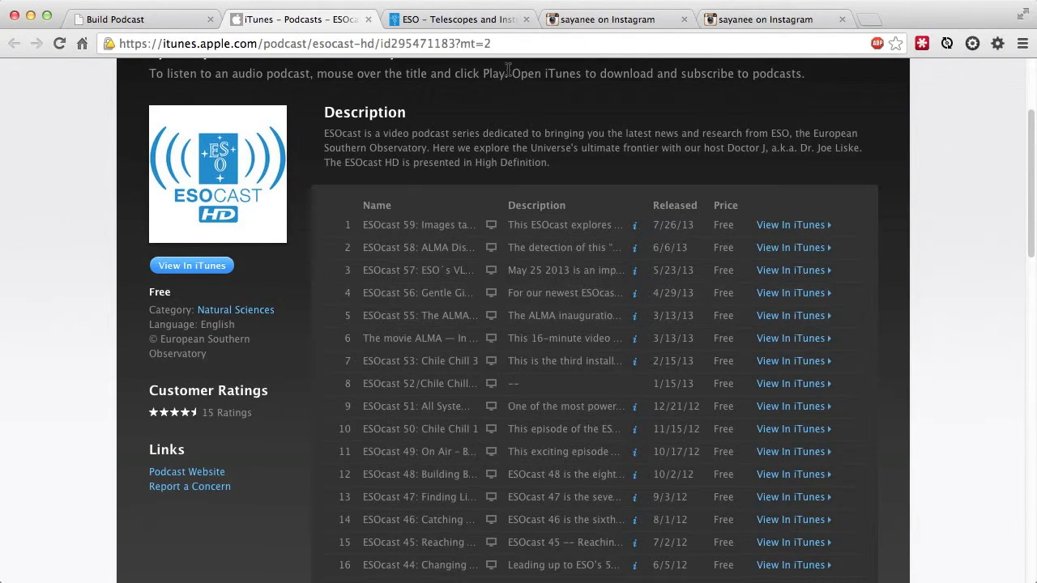
left_click(485, 28)
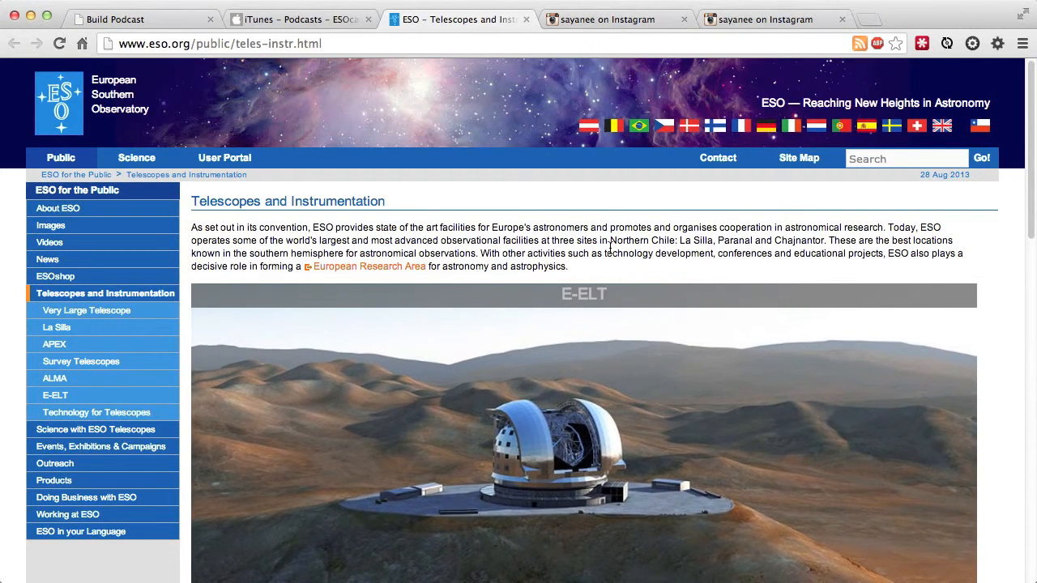
scroll(611, 250, "down", 1)
scroll(610, 250, "down", 2)
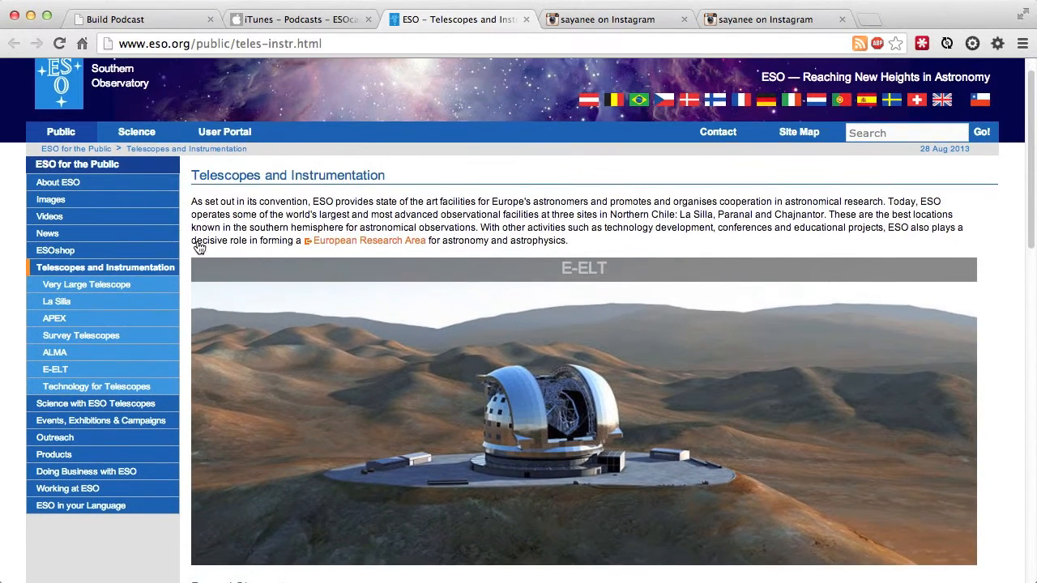
mouse_move(99, 290)
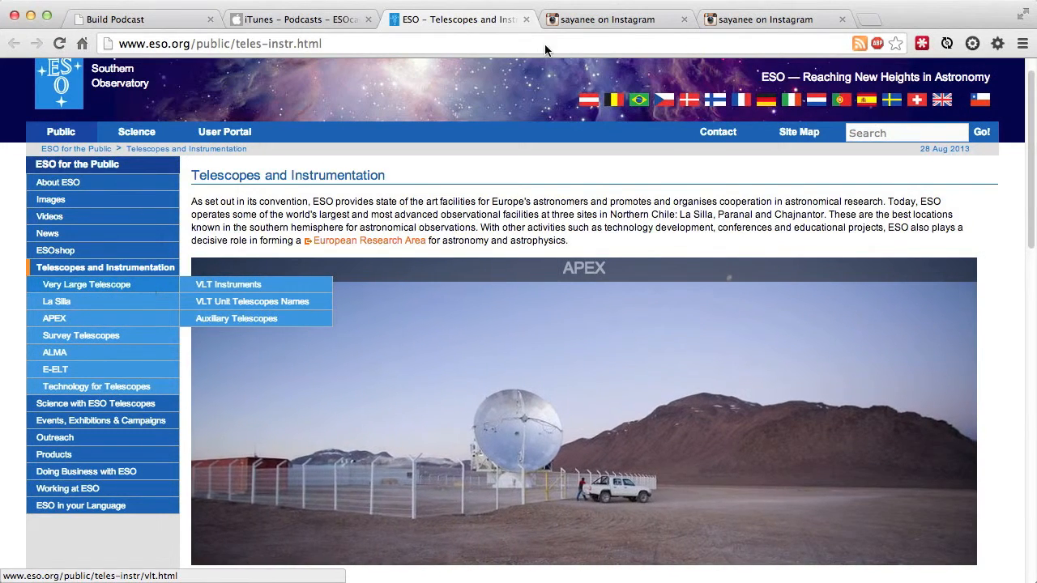
Step: View the two Instagram posts about the Very Large Telescope visit and return to the ESOcast HD page
left_click(736, 20)
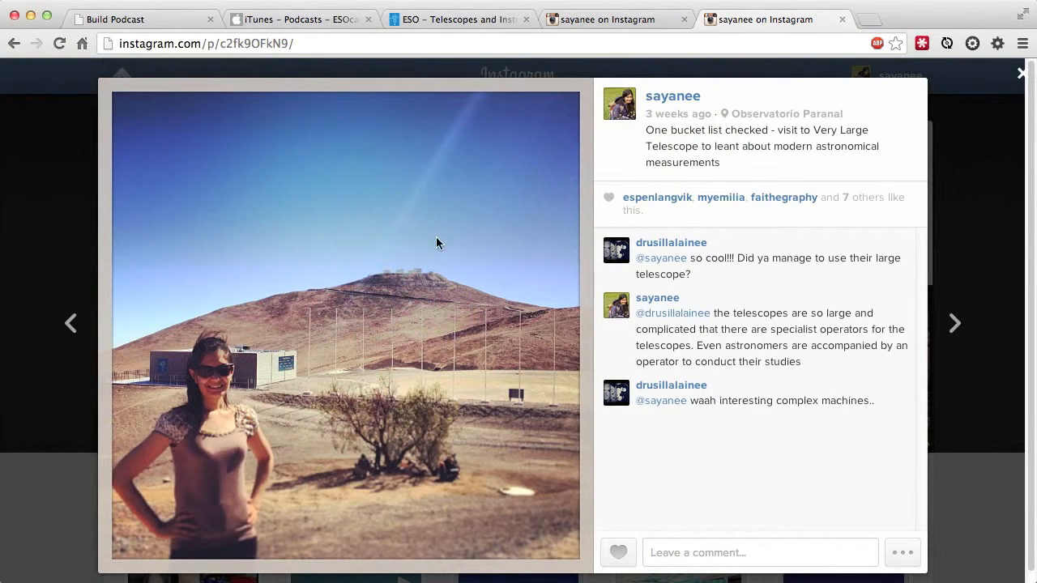
left_click(613, 20)
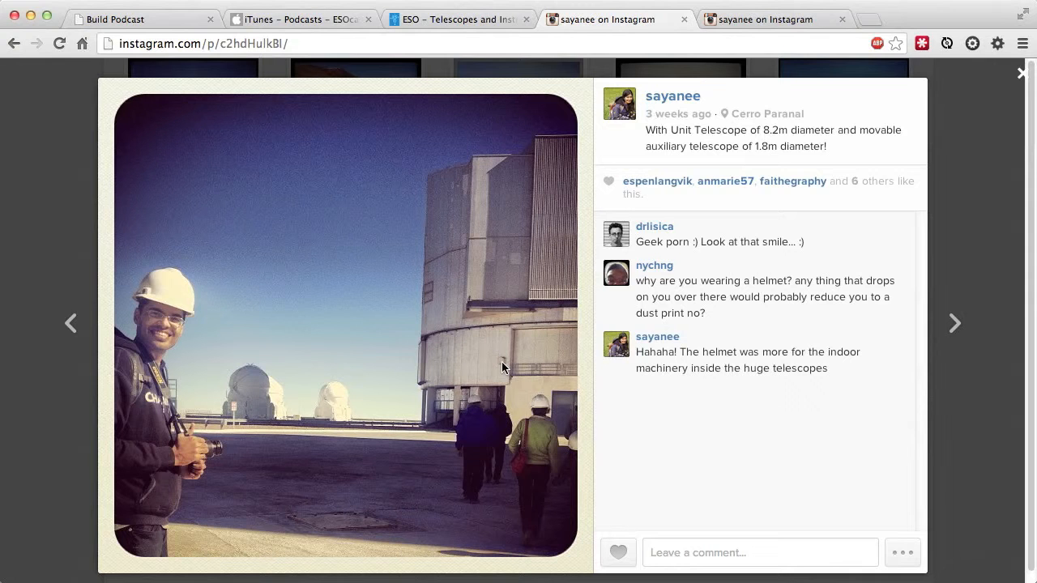
left_click(305, 20)
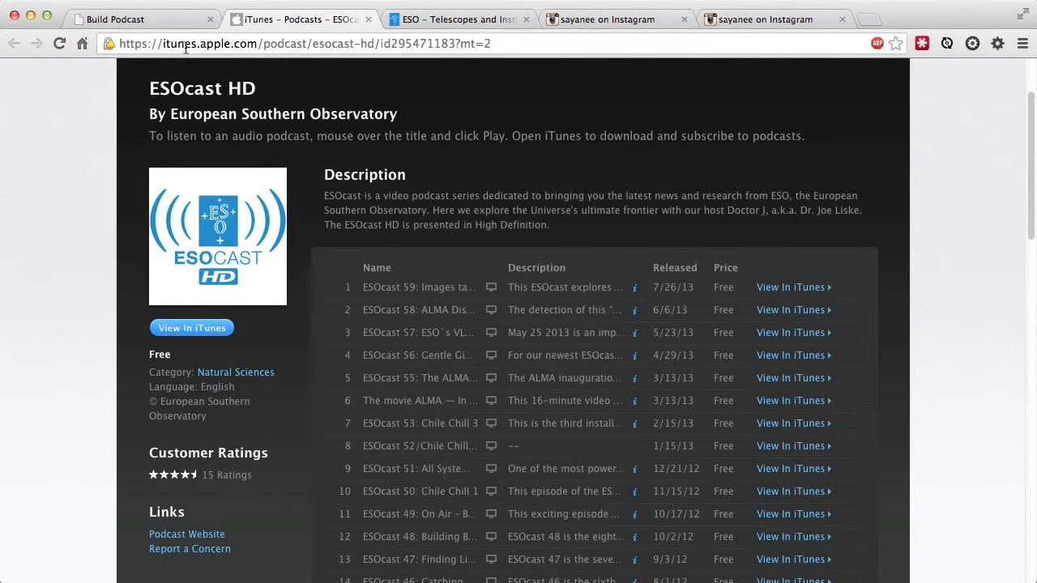
Step: View the build-podcast.com home page with its subscription links and return to the Episode 49: CloudFlare title page
left_click(126, 19)
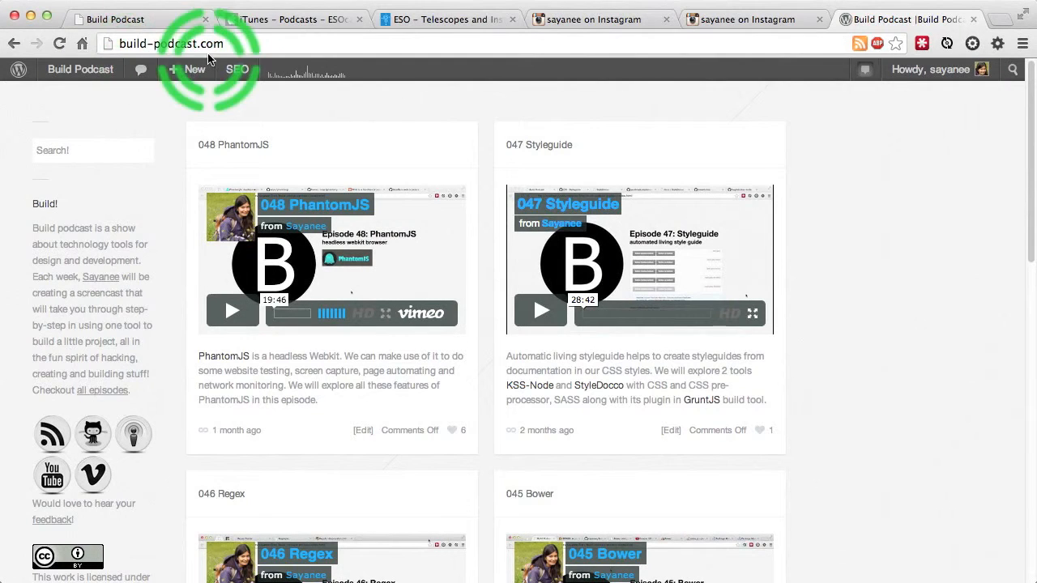
left_click(52, 439)
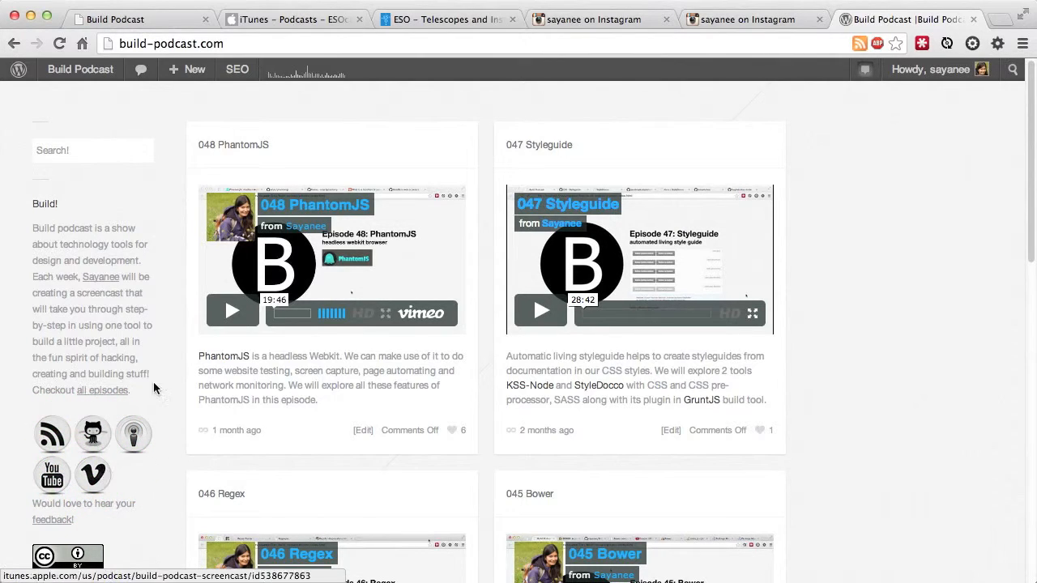
left_click(172, 20)
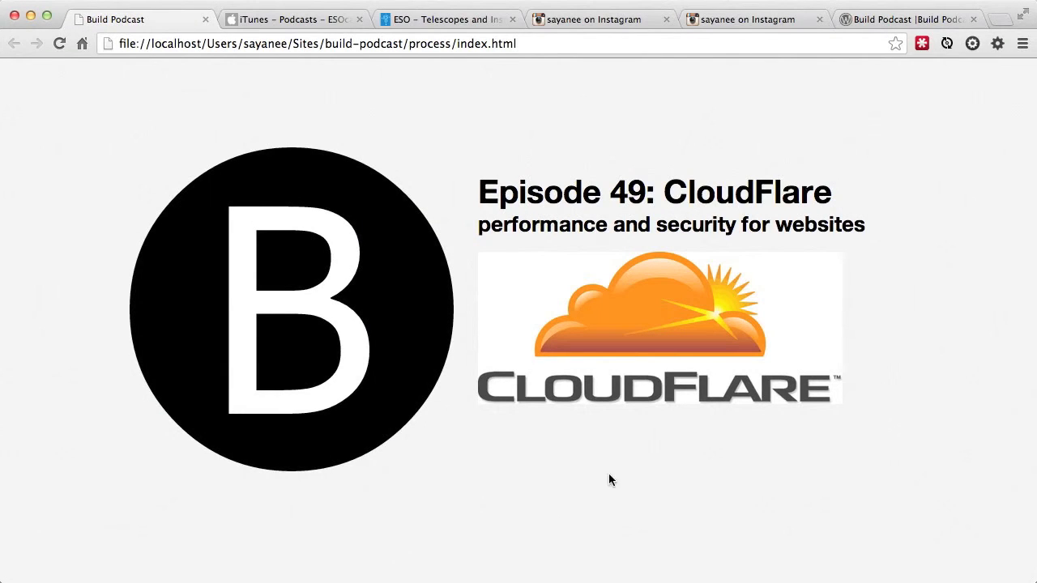